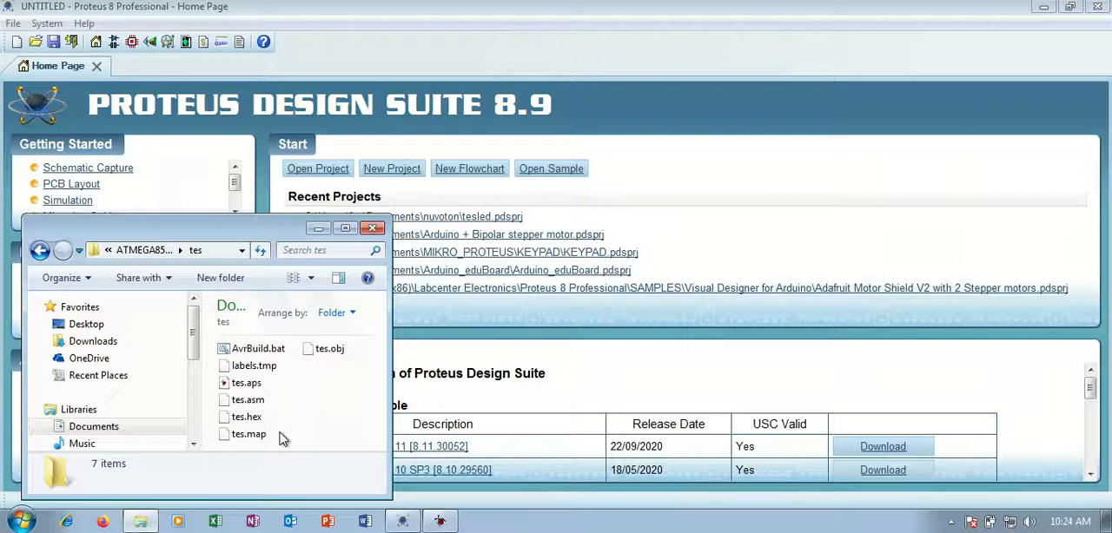
Locate the compiled tes.hex file among the build files in the tes folder.
{"action": "left_click", "coordinate": [246, 385]}
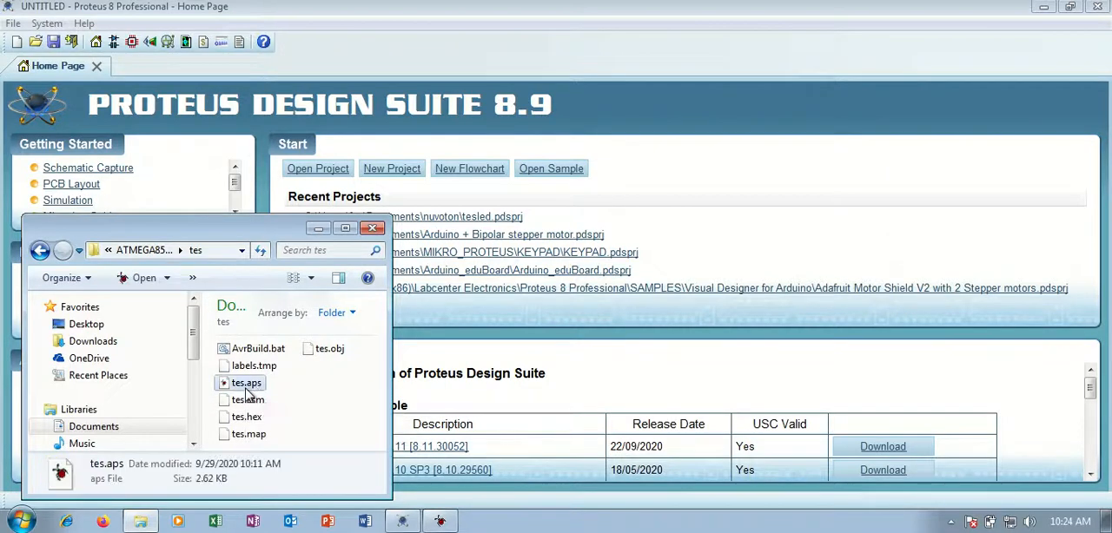
{"action": "left_click", "coordinate": [291, 404]}
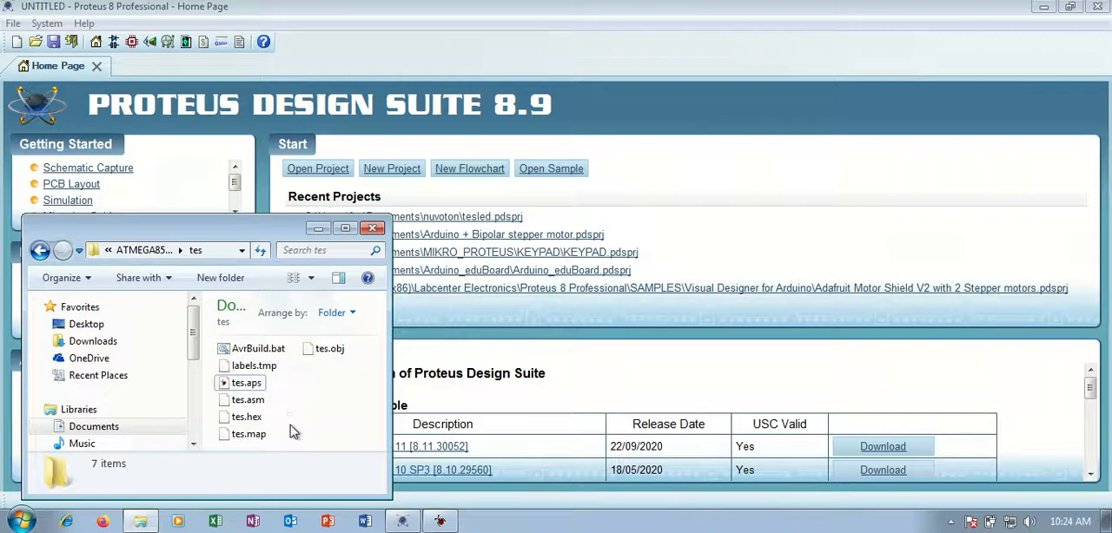
{"action": "left_click", "coordinate": [250, 418]}
{"action": "left_click", "coordinate": [279, 429]}
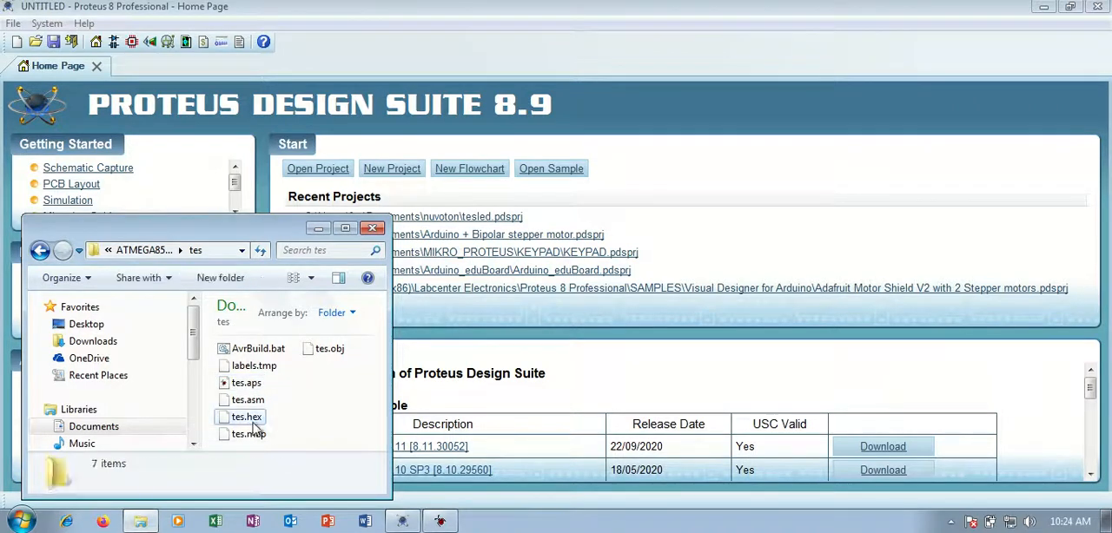
{"action": "left_click", "coordinate": [253, 420]}
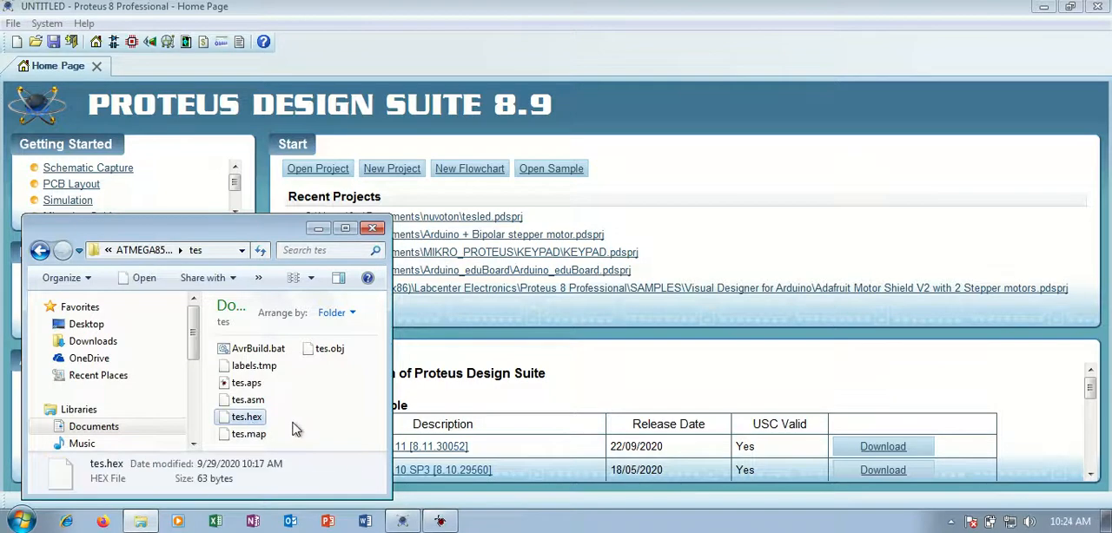
{"action": "left_click", "coordinate": [278, 429]}
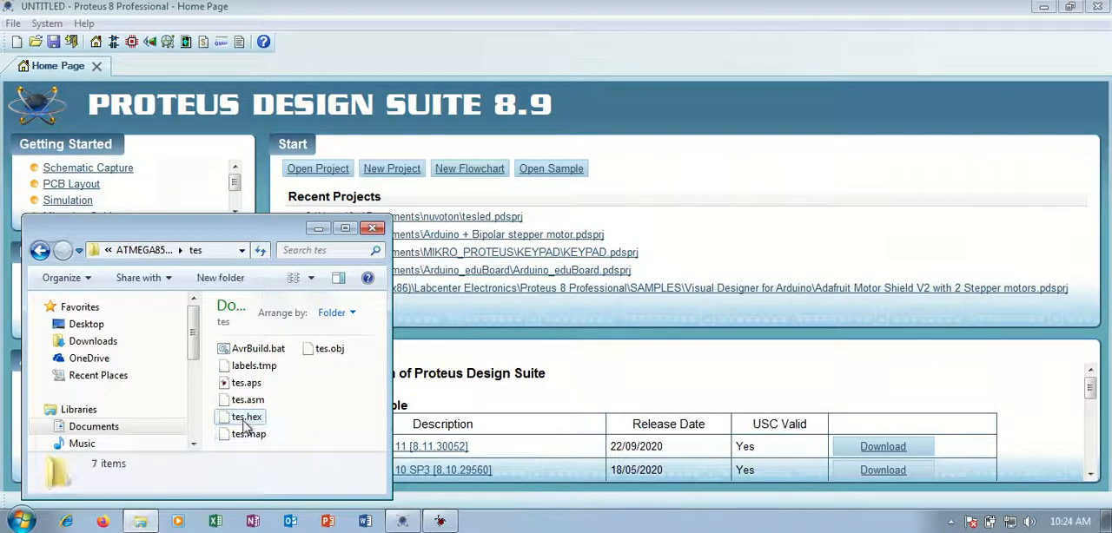
{"action": "mouse_move", "coordinate": [243, 424]}
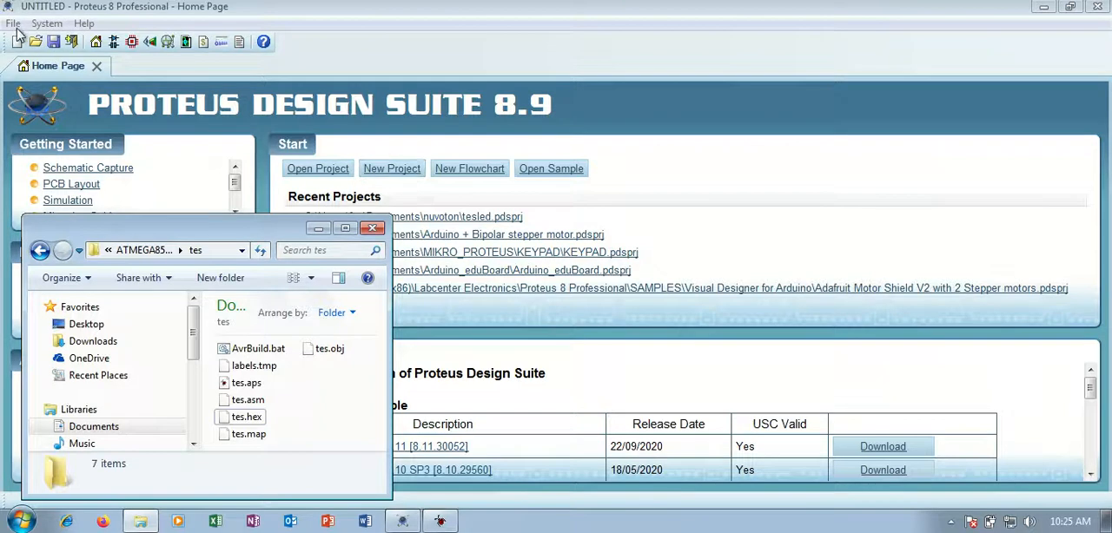
Start a new project and name it tesrangkaian.pdsprj.
{"action": "left_click", "coordinate": [405, 171]}
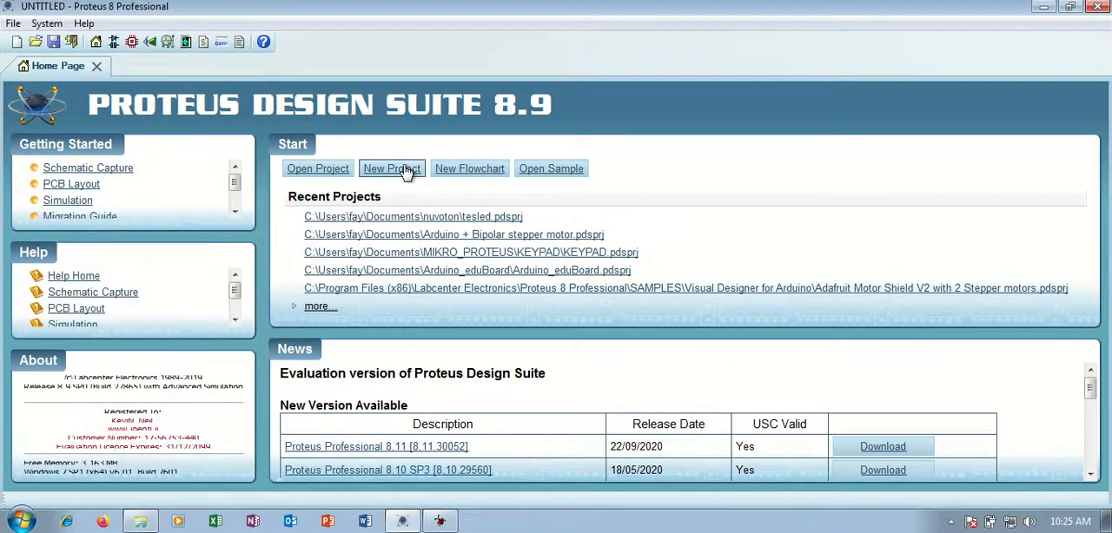
{"action": "left_click", "coordinate": [373, 174]}
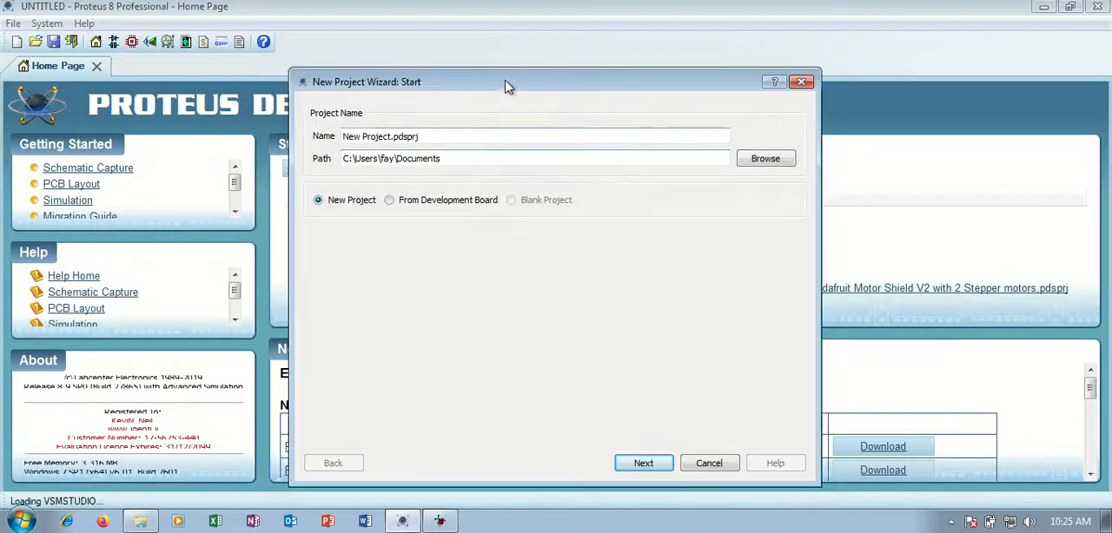
{"action": "left_click_drag", "start_coordinate": [506, 82], "coordinate": [212, 94]}
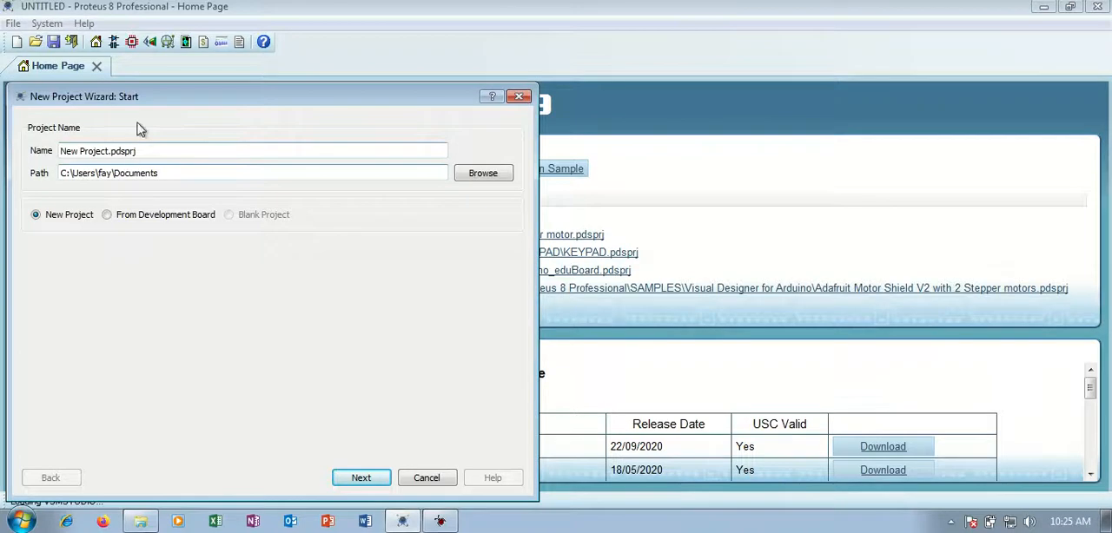
{"action": "left_click_drag", "start_coordinate": [135, 96], "coordinate": [134, 98]}
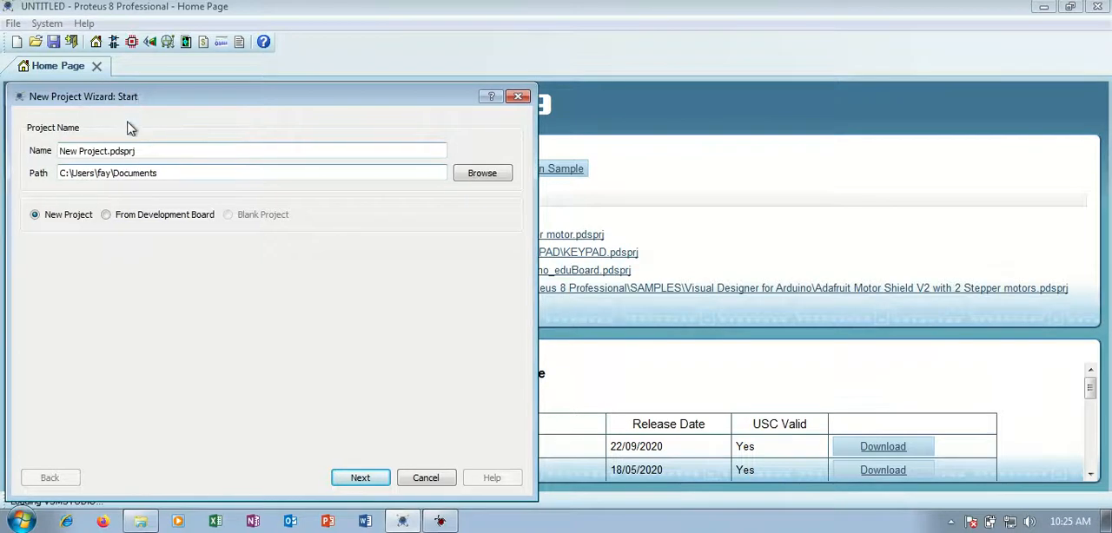
{"action": "left_click_drag", "start_coordinate": [60, 151], "coordinate": [107, 151]}
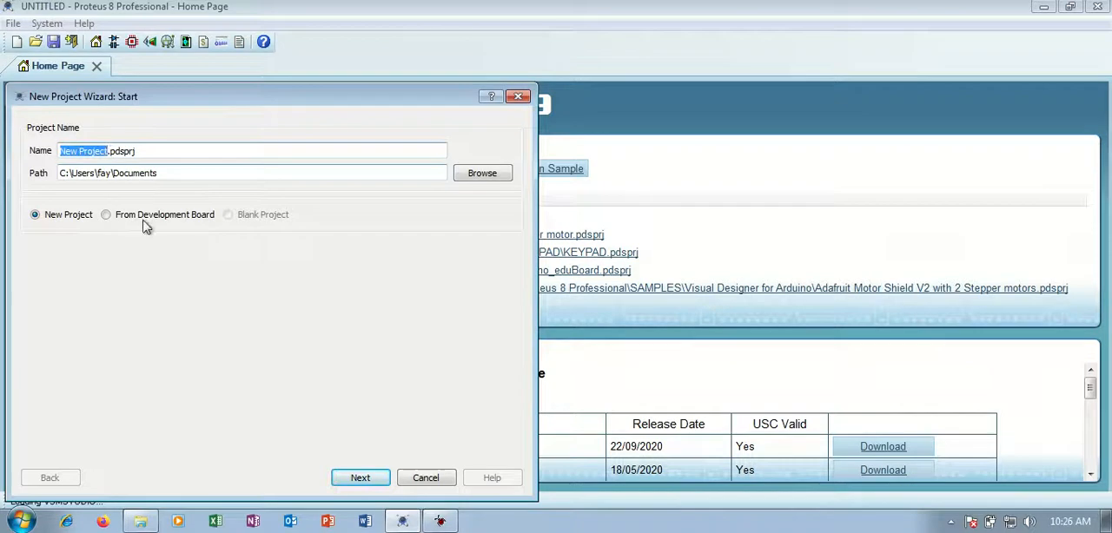
{"action": "type", "text": "tesra"}
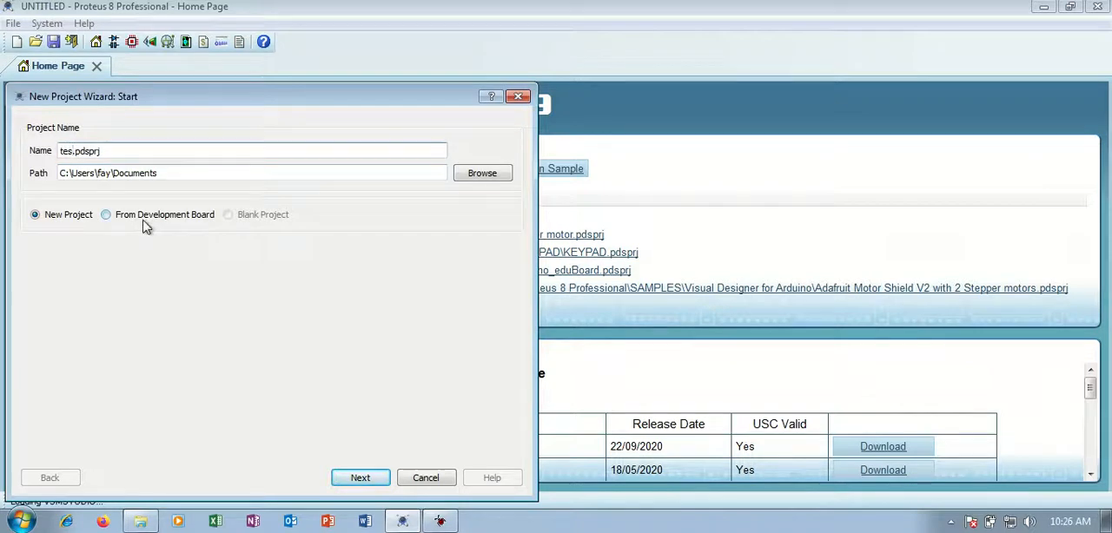
{"action": "type", "text": "ngkaian"}
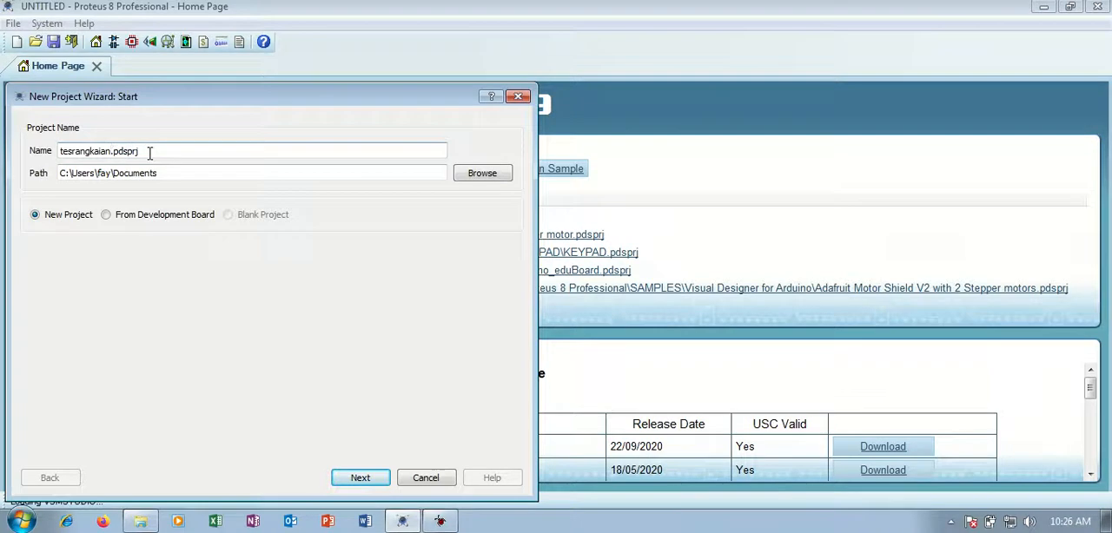
Browse for the project's save location and open the tes folder inside ATMEGA8535.
{"action": "left_click", "coordinate": [191, 169]}
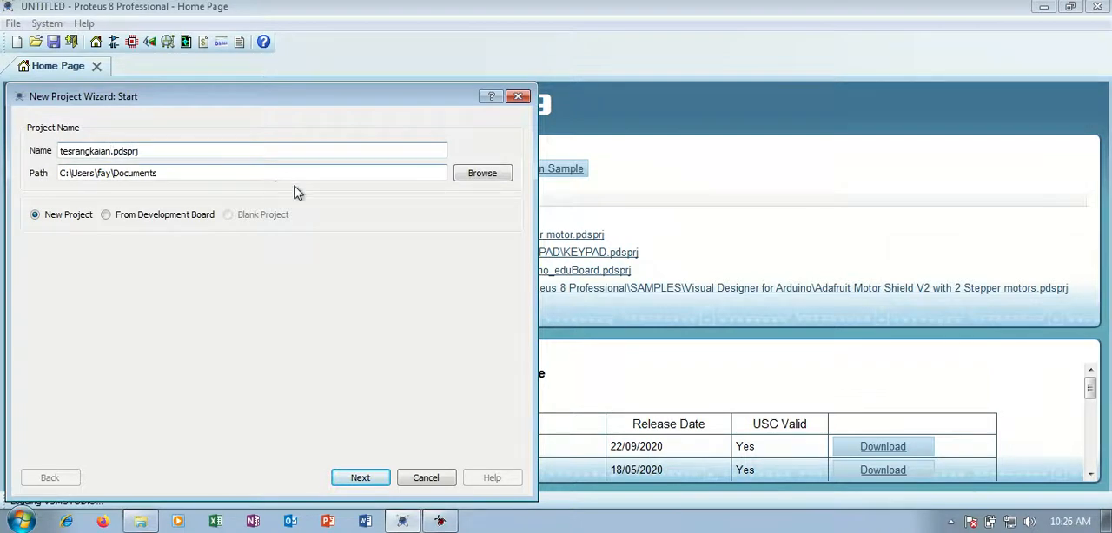
{"action": "left_click", "coordinate": [493, 177]}
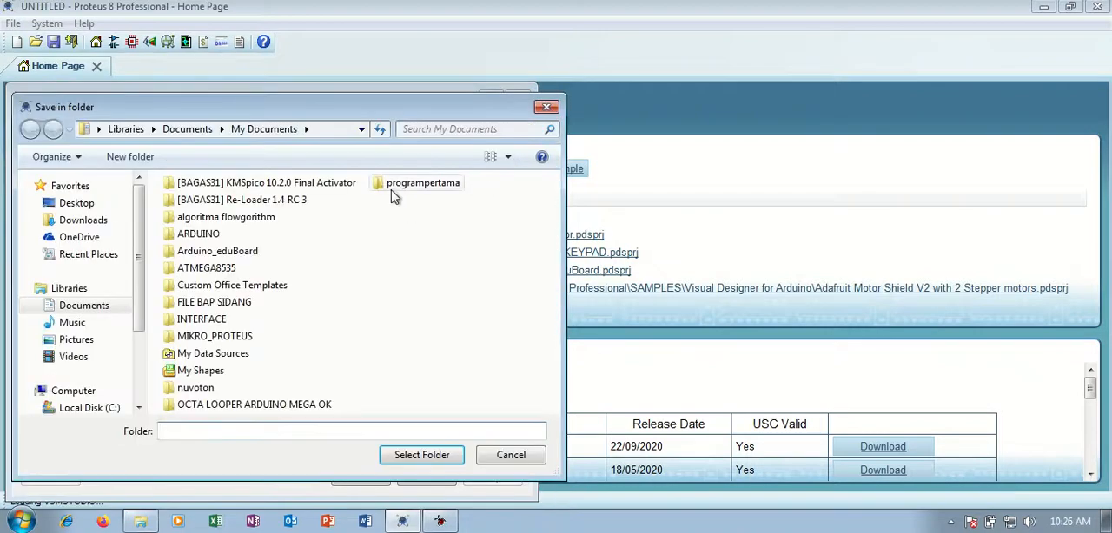
{"action": "left_click", "coordinate": [206, 268]}
{"action": "double_click", "coordinate": [206, 268]}
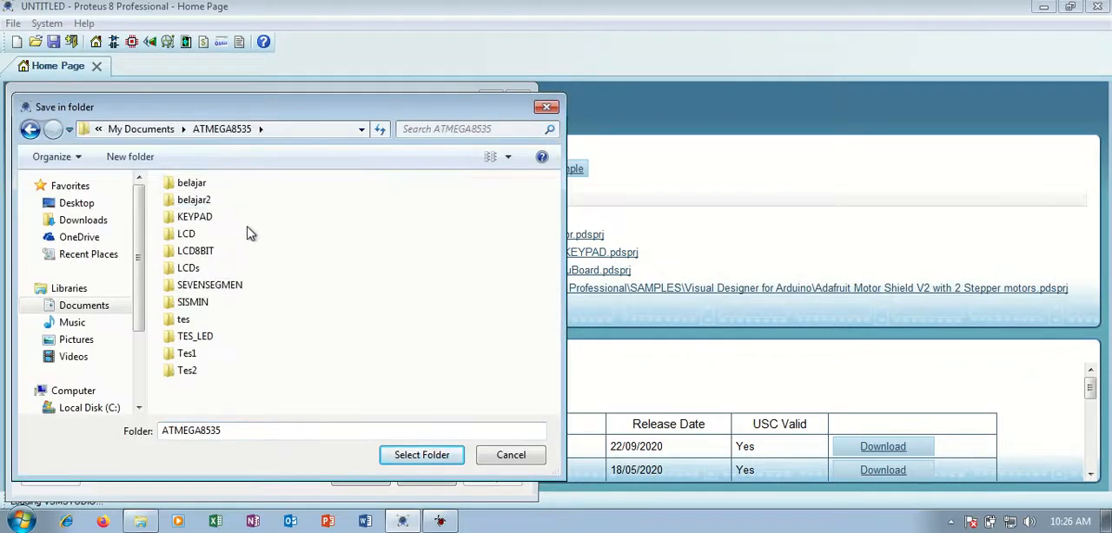
{"action": "double_click", "coordinate": [185, 320]}
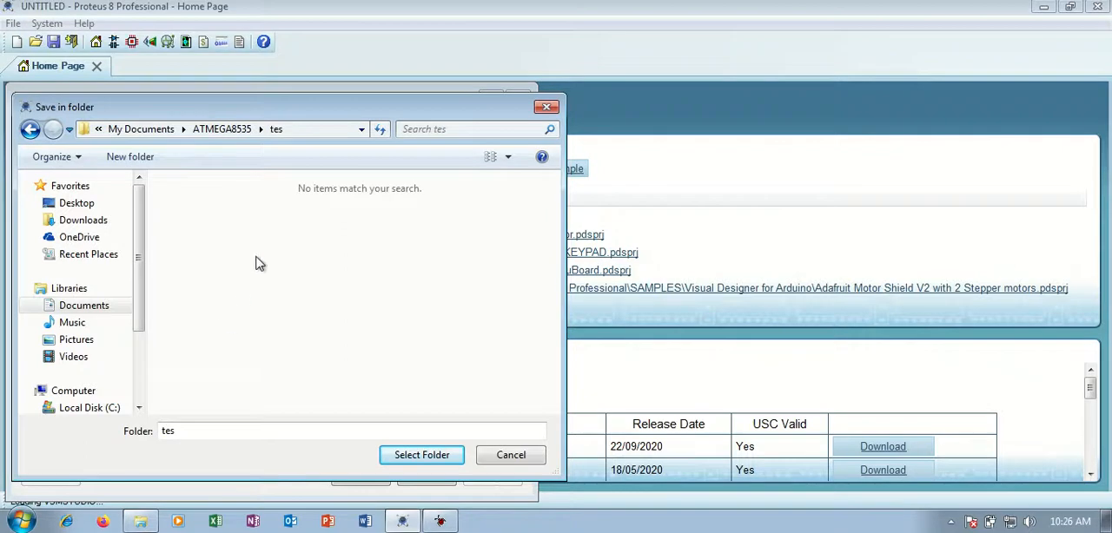
Create a subfolder named rangkaian inside tes and select it as the project path.
{"action": "left_click", "coordinate": [441, 521]}
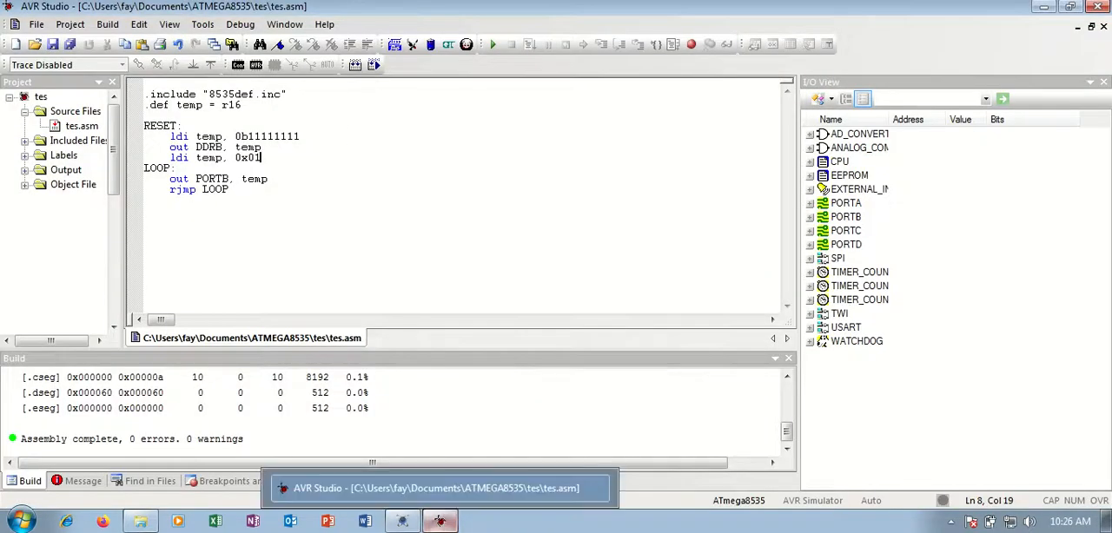
{"action": "left_click", "coordinate": [441, 522]}
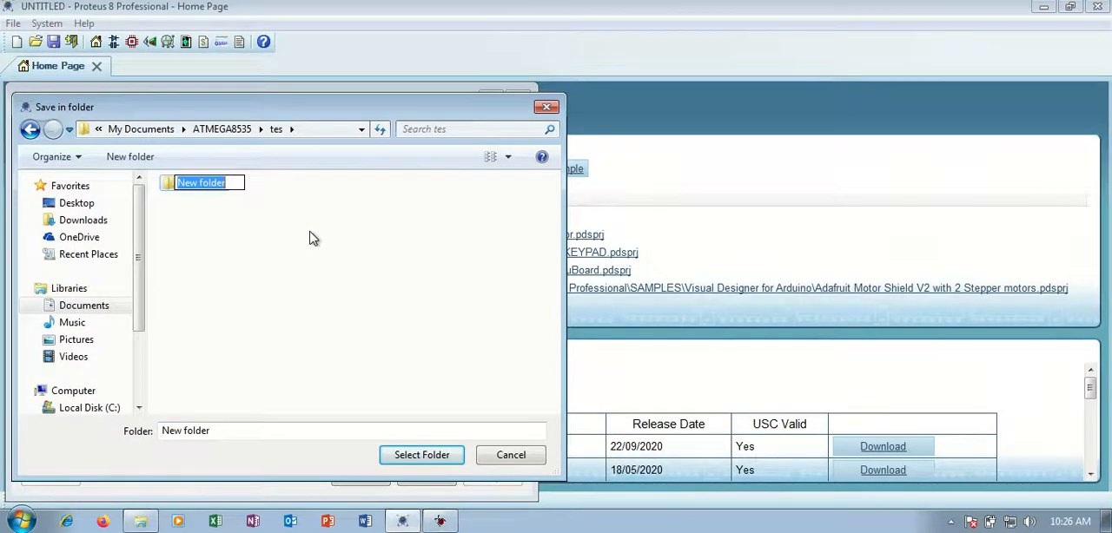
{"action": "type", "text": "rangkaian"}
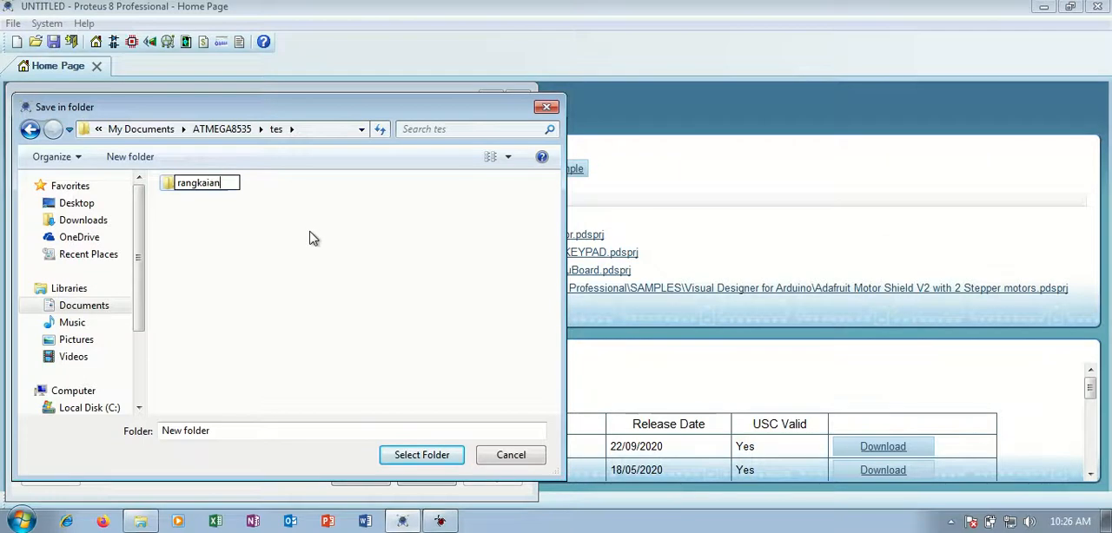
{"action": "key", "text": "Return"}
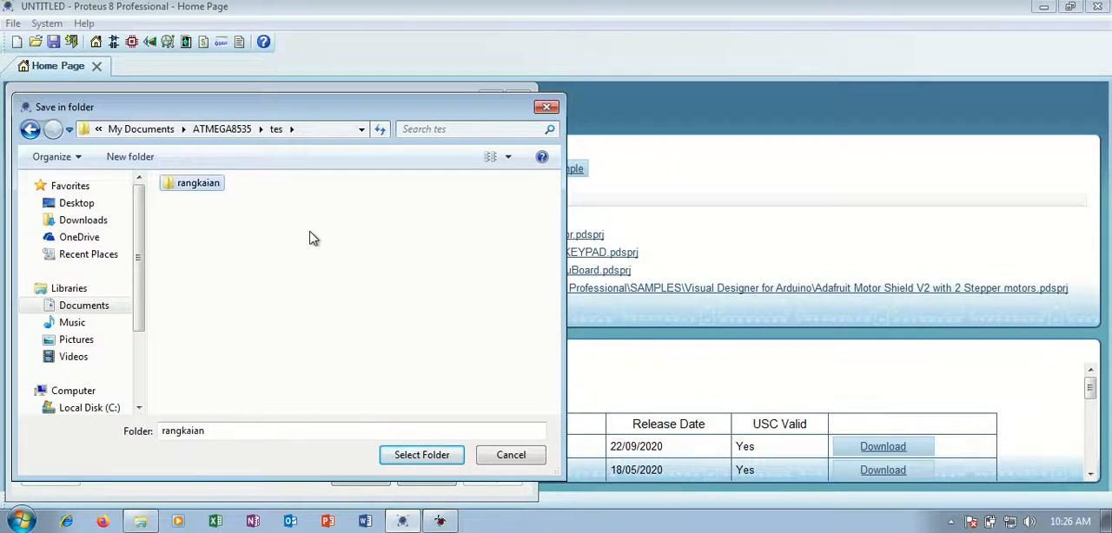
{"action": "double_click", "coordinate": [198, 186]}
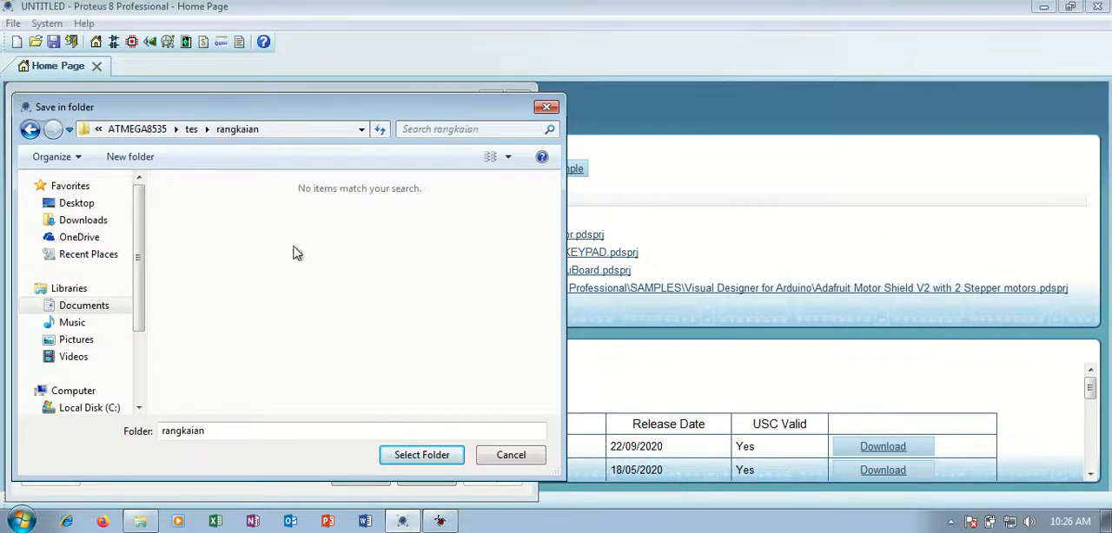
{"action": "left_click", "coordinate": [422, 455]}
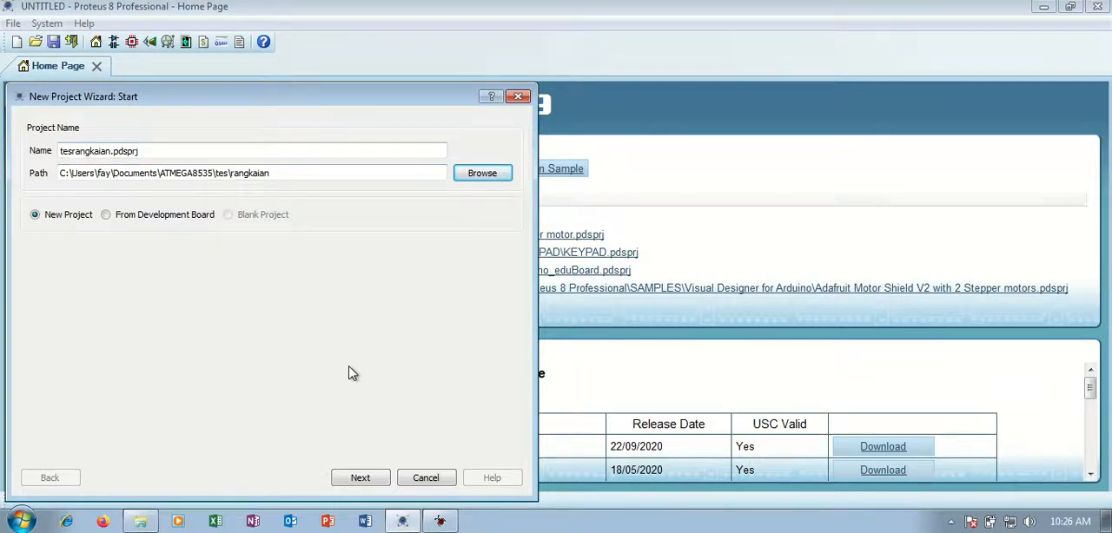
Complete the new project with the DEFAULT schematic template, no PCB layout and no firmware project.
{"action": "left_click", "coordinate": [361, 479]}
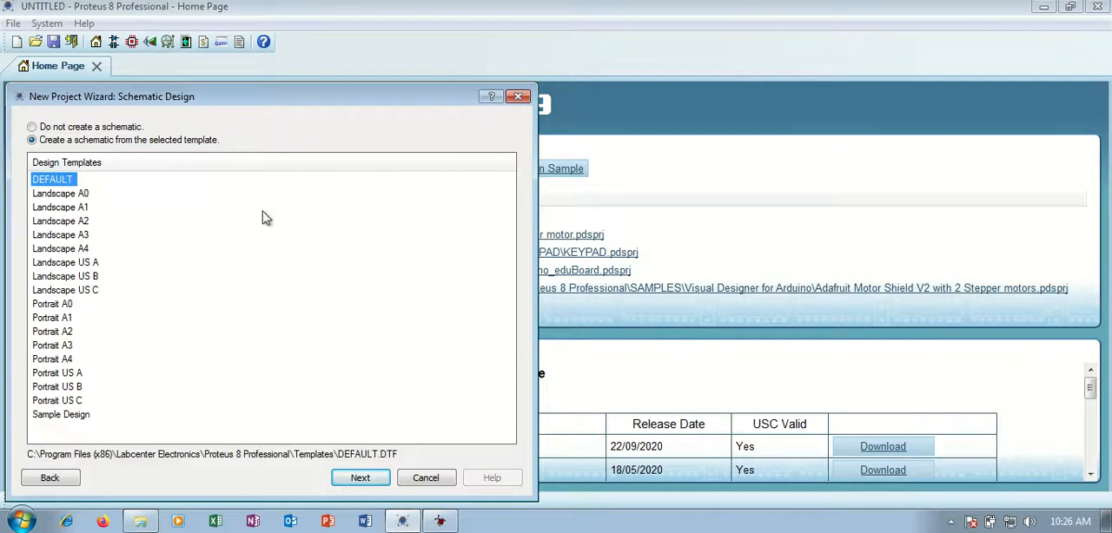
{"action": "left_click", "coordinate": [364, 483]}
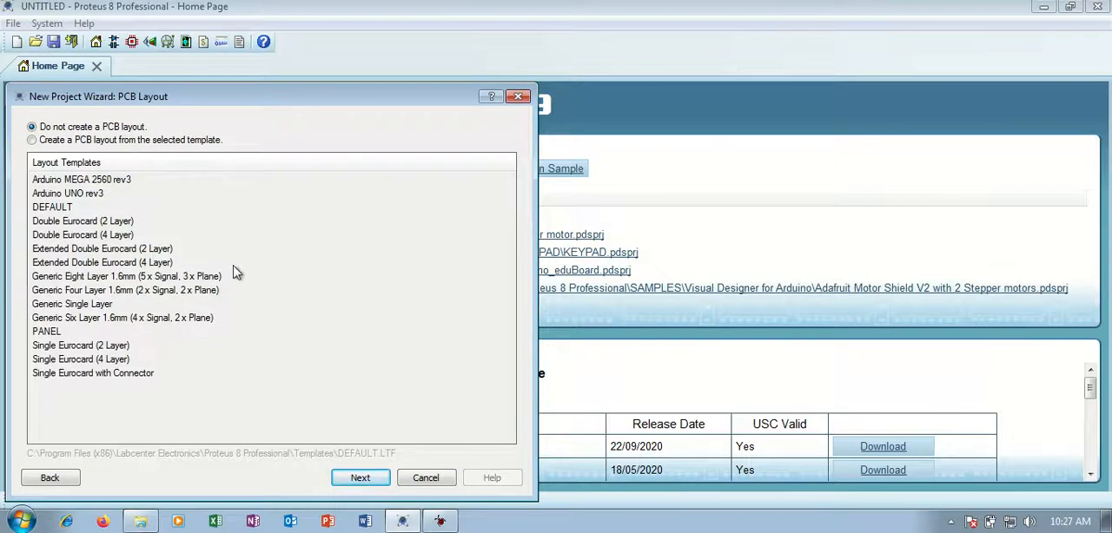
{"action": "left_click", "coordinate": [360, 483]}
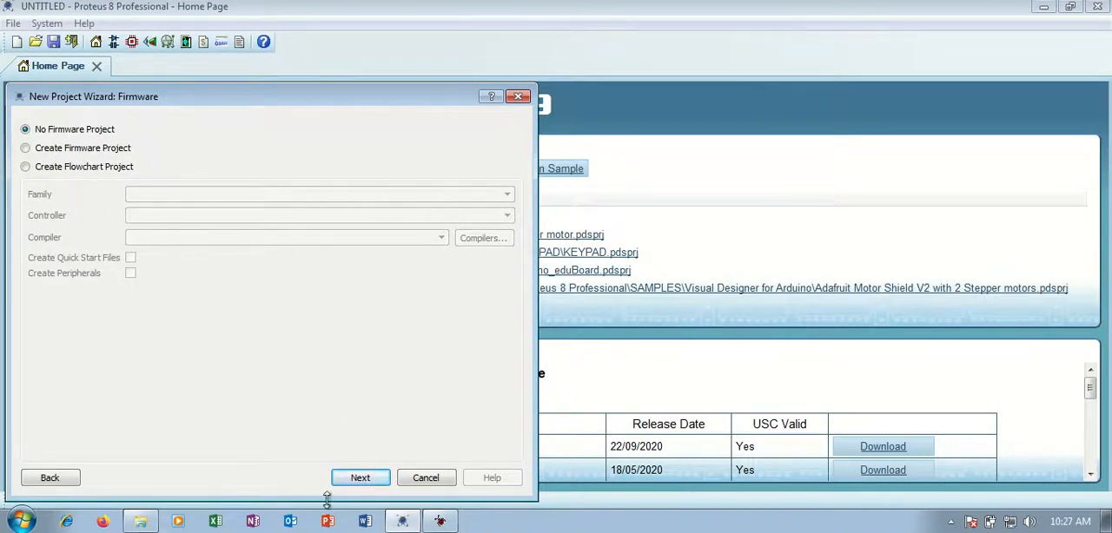
{"action": "left_click", "coordinate": [360, 481]}
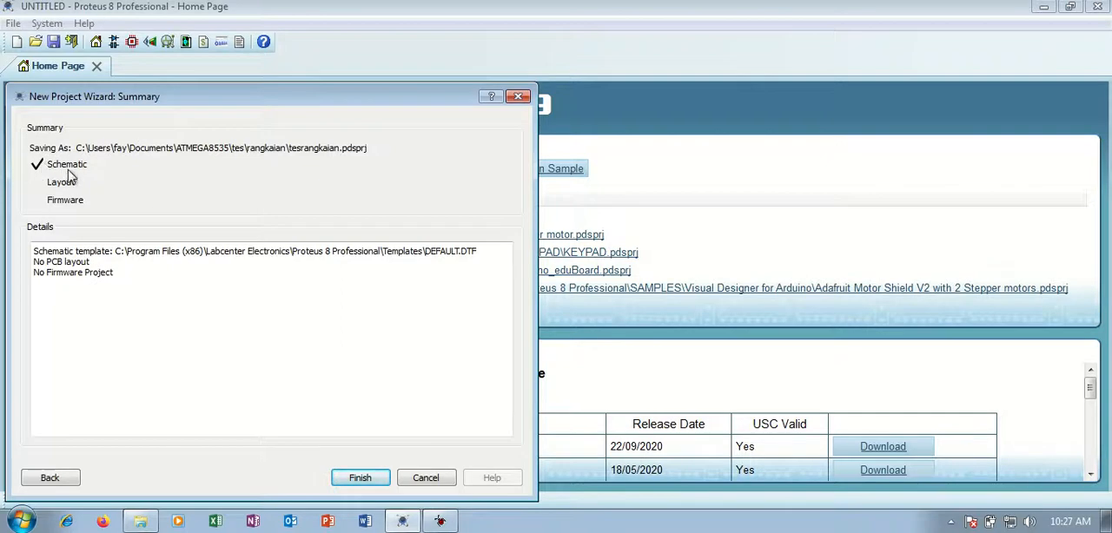
{"action": "left_click", "coordinate": [359, 478]}
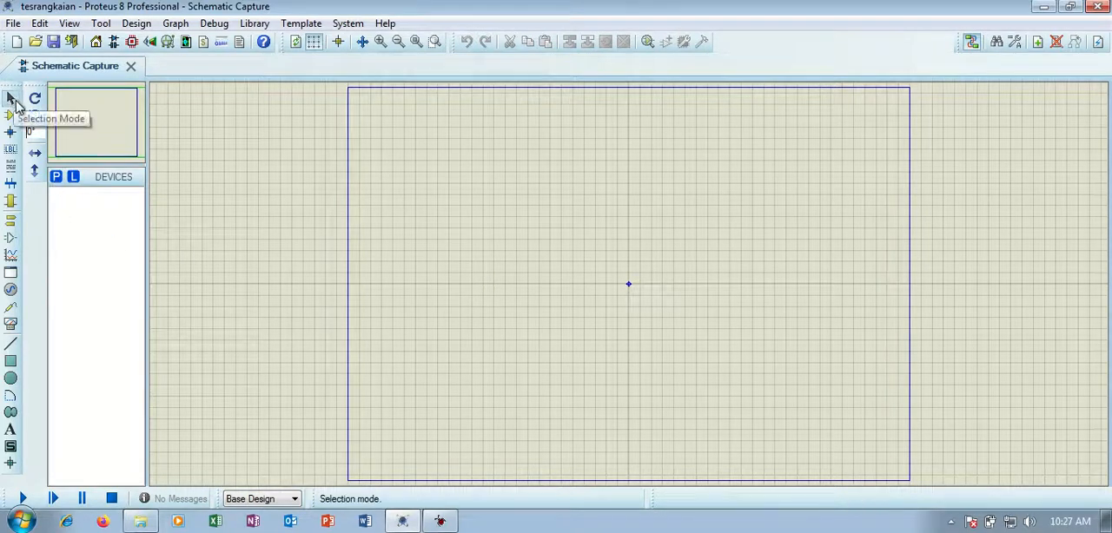
Search the device library for atmega85 and add the ATMEGA8535 microcontroller to the device list.
{"action": "left_click", "coordinate": [57, 179]}
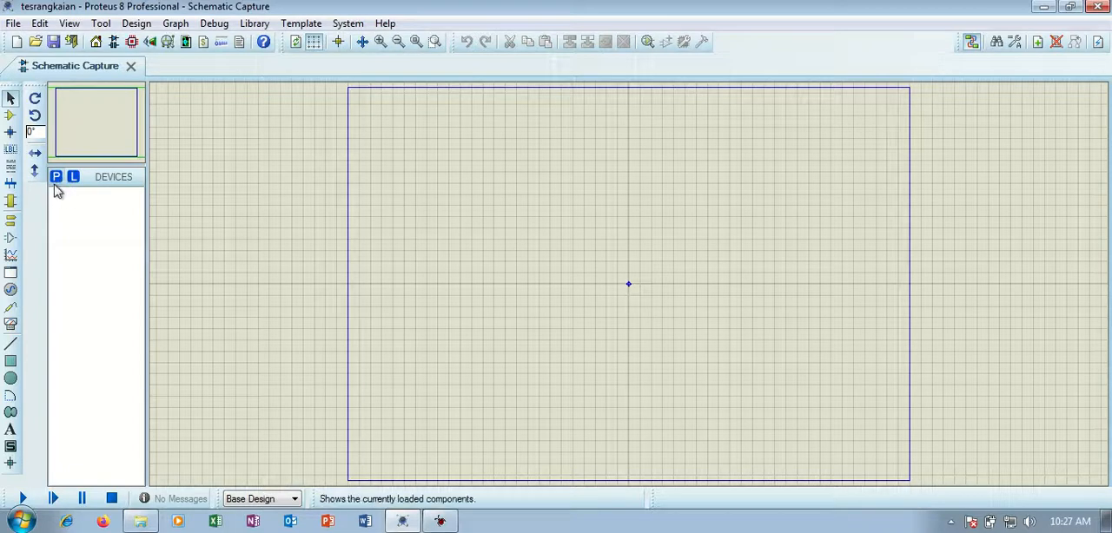
{"action": "left_click", "coordinate": [55, 179]}
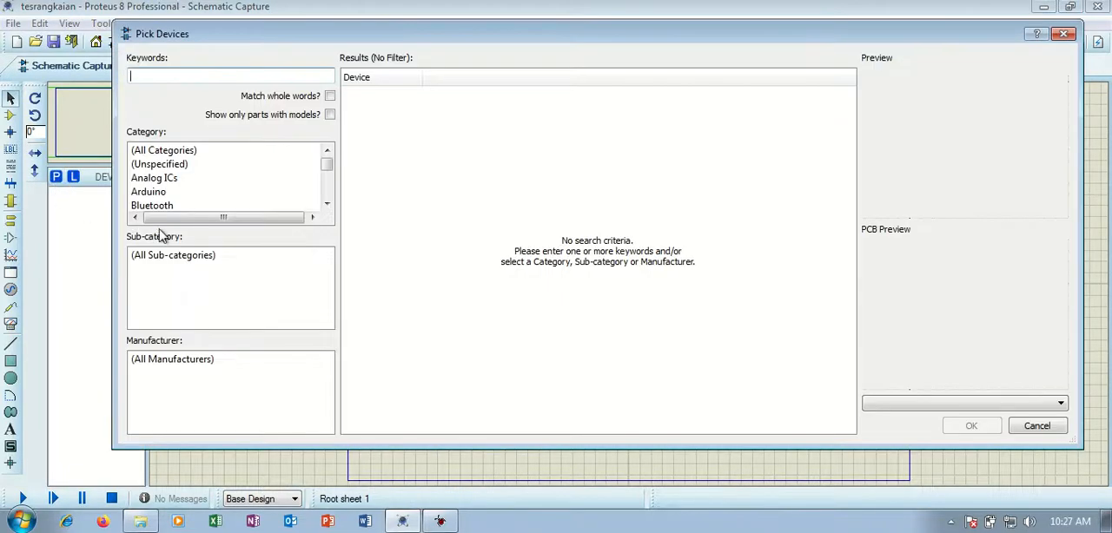
{"action": "left_click_drag", "start_coordinate": [245, 47], "coordinate": [239, 46]}
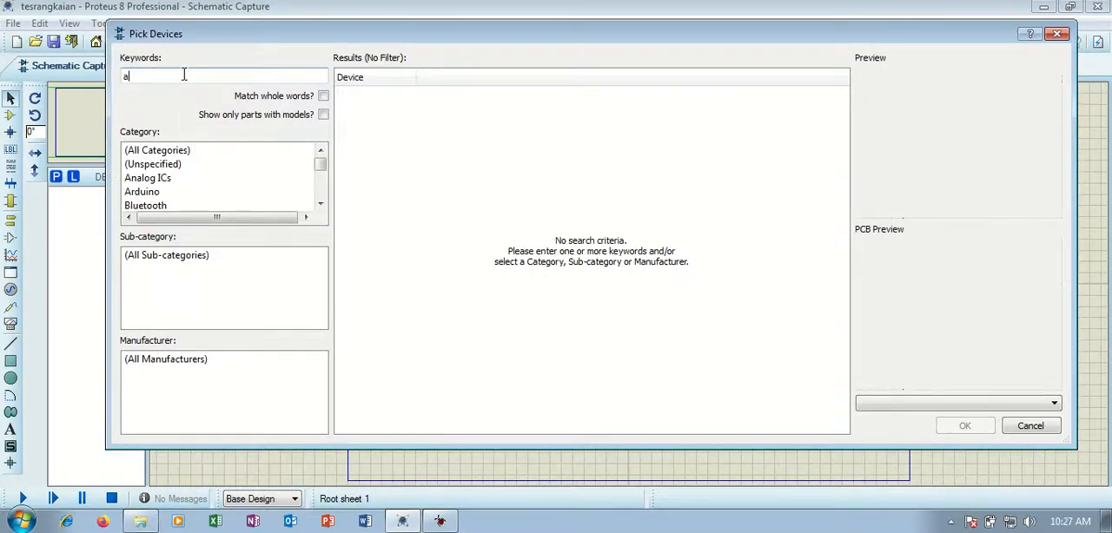
{"action": "type", "text": "atmega85"}
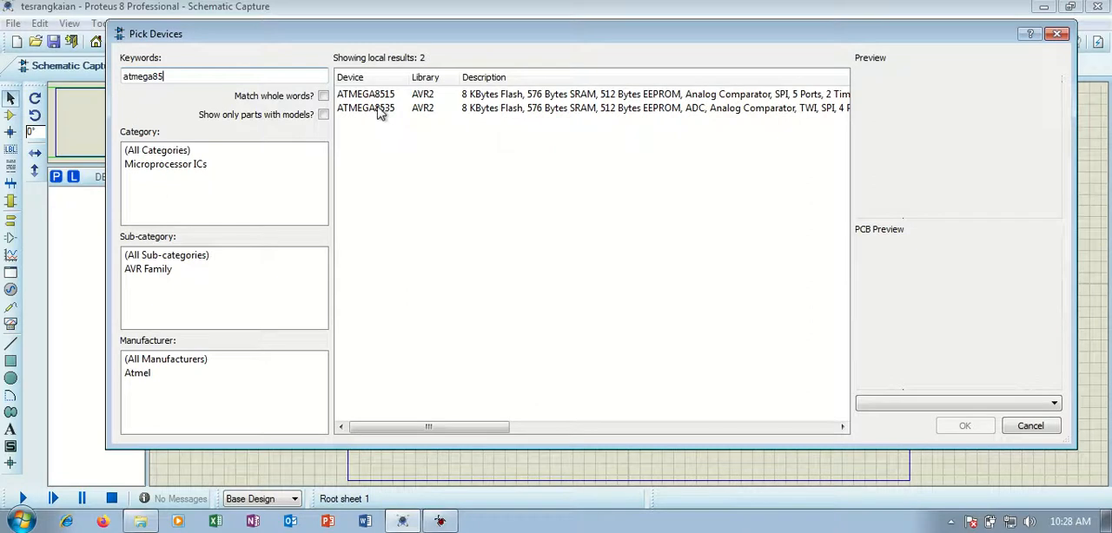
{"action": "left_click", "coordinate": [415, 110]}
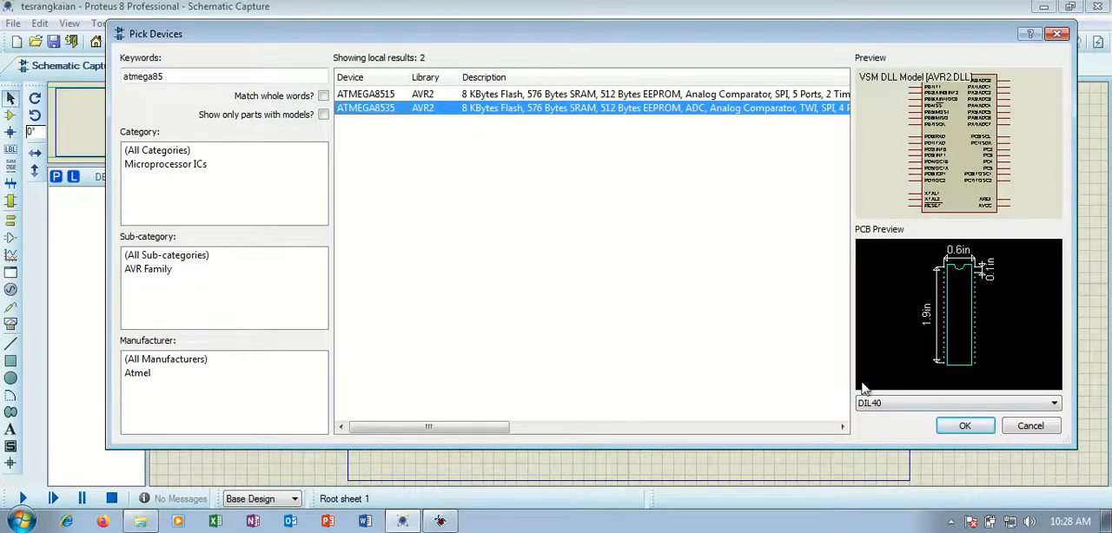
{"action": "left_click", "coordinate": [964, 426]}
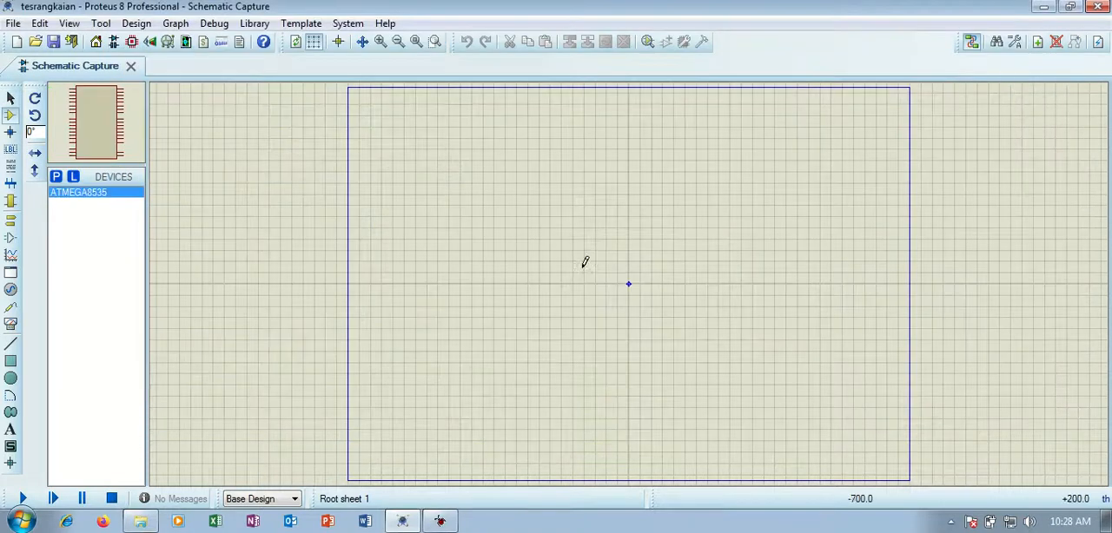
Place the ATMEGA8535 at the centre of the schematic sheet and save the project.
{"action": "left_click", "coordinate": [601, 234]}
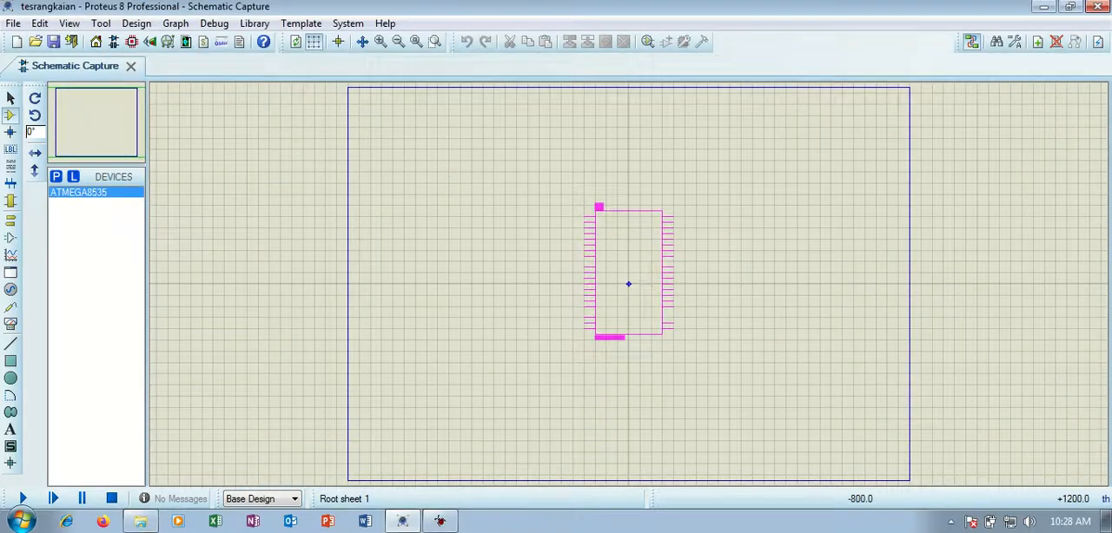
{"action": "left_click", "coordinate": [588, 211]}
{"action": "key", "text": "ctrl+s"}
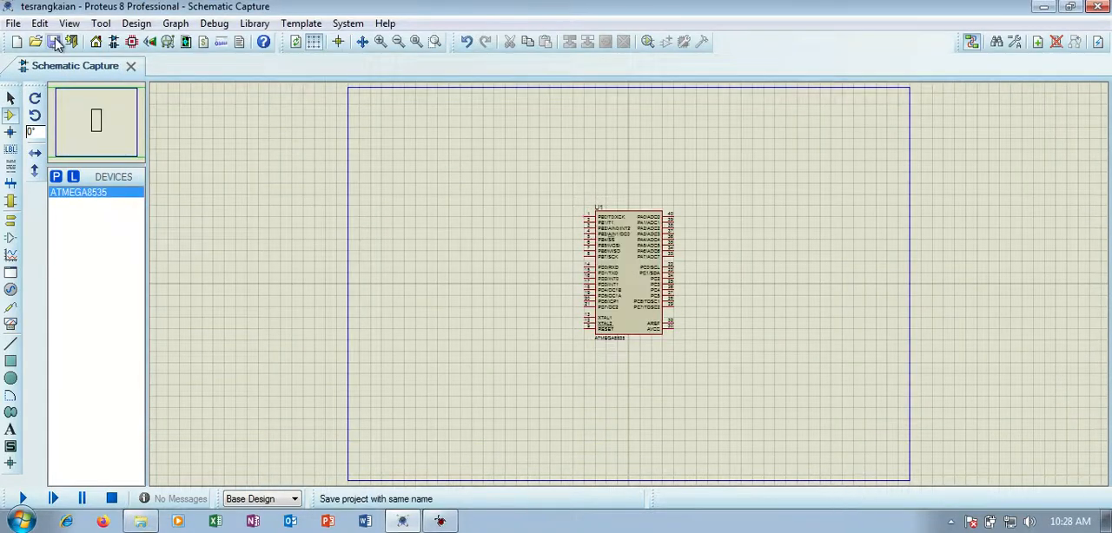
Search the device library for resistor and for 330, filter to 0.6W Metal Film, and preview MINRES330R.
{"action": "scroll", "coordinate": [642, 300], "scroll_direction": "up", "scroll_amount": 2}
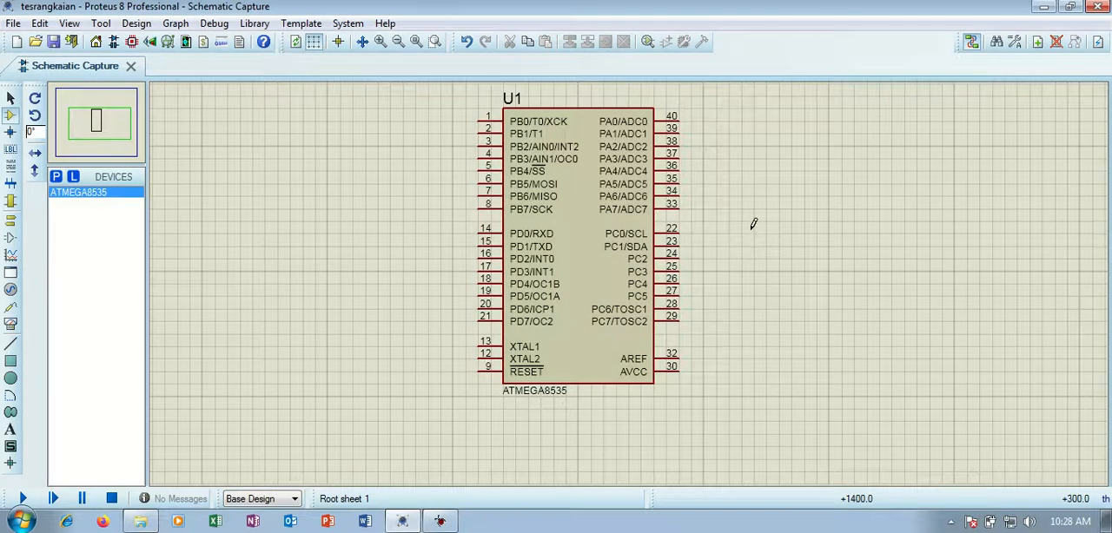
{"action": "left_click", "coordinate": [56, 177]}
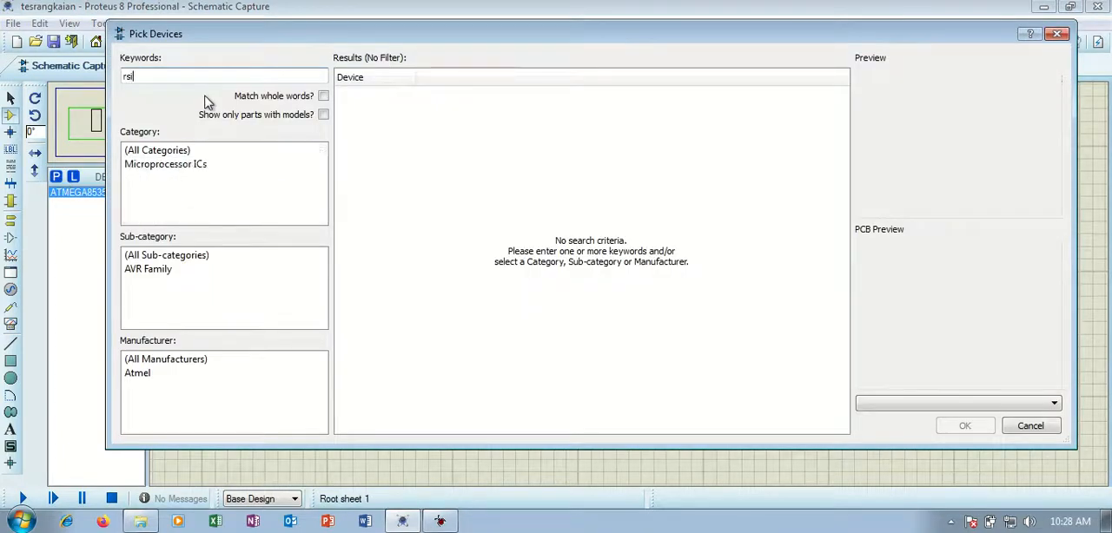
{"action": "type", "text": "resis"}
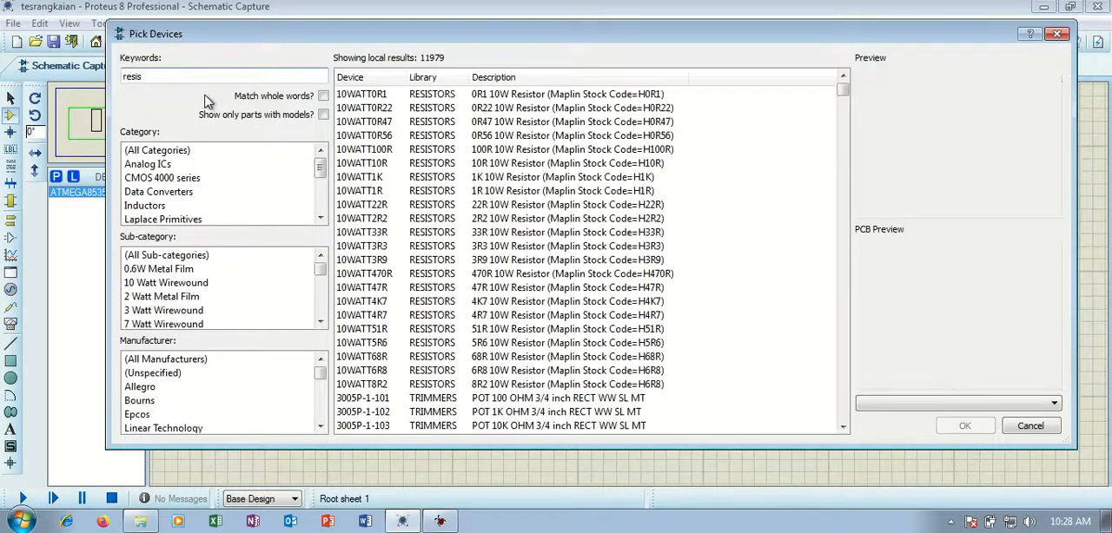
{"action": "type", "text": "tor"}
{"action": "left_click_drag", "start_coordinate": [166, 80], "coordinate": [134, 79]}
{"action": "type", "text": "3030"}
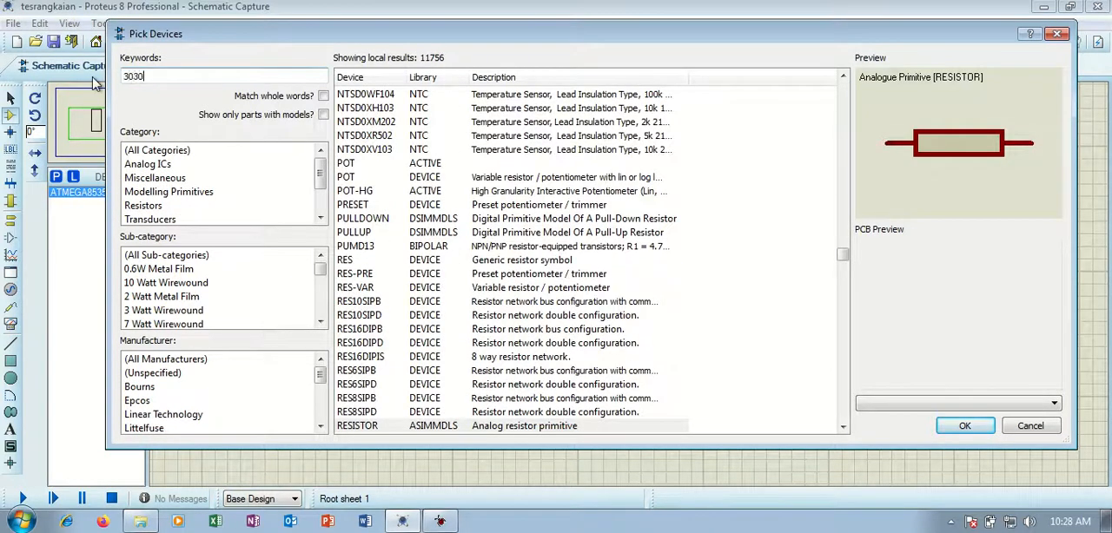
{"action": "key", "text": "BackSpace"}
{"action": "key", "text": "BackSpace"}
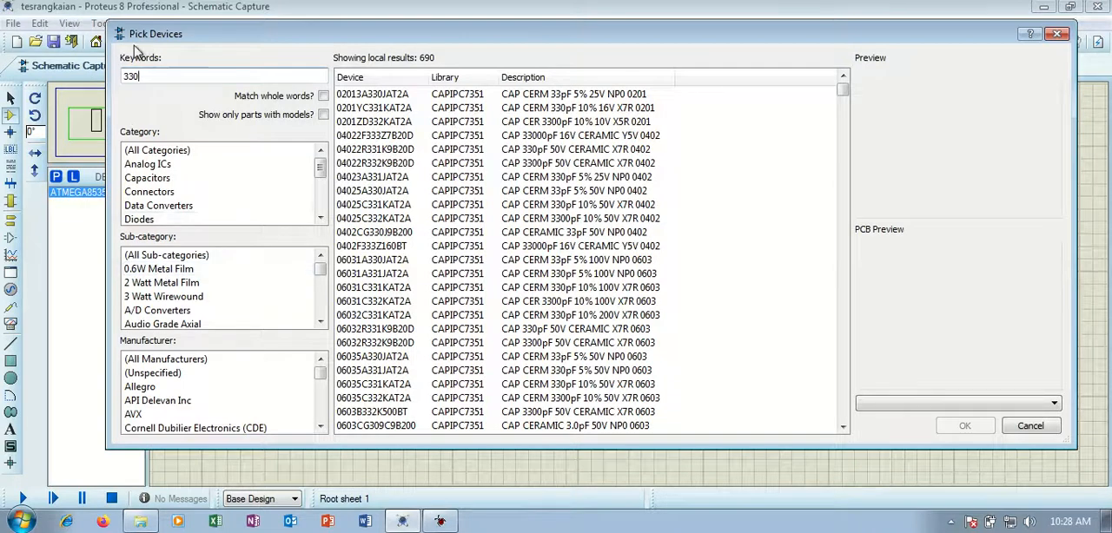
{"action": "left_click", "coordinate": [170, 271]}
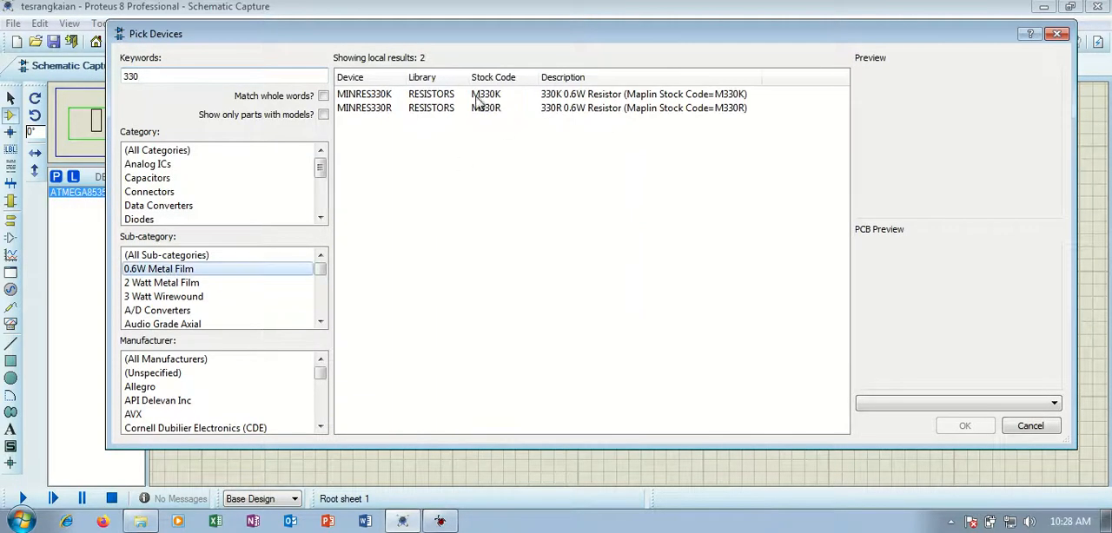
{"action": "left_click", "coordinate": [425, 111]}
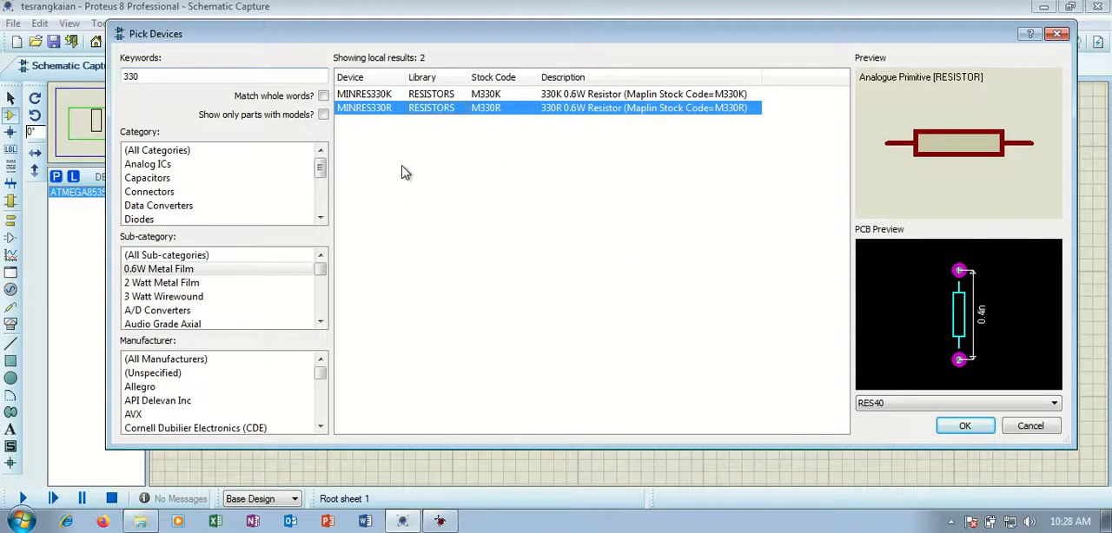
Clear the search keyword and browse the 0.6W Metal Film parts in the Resistors category.
{"action": "left_click", "coordinate": [165, 75]}
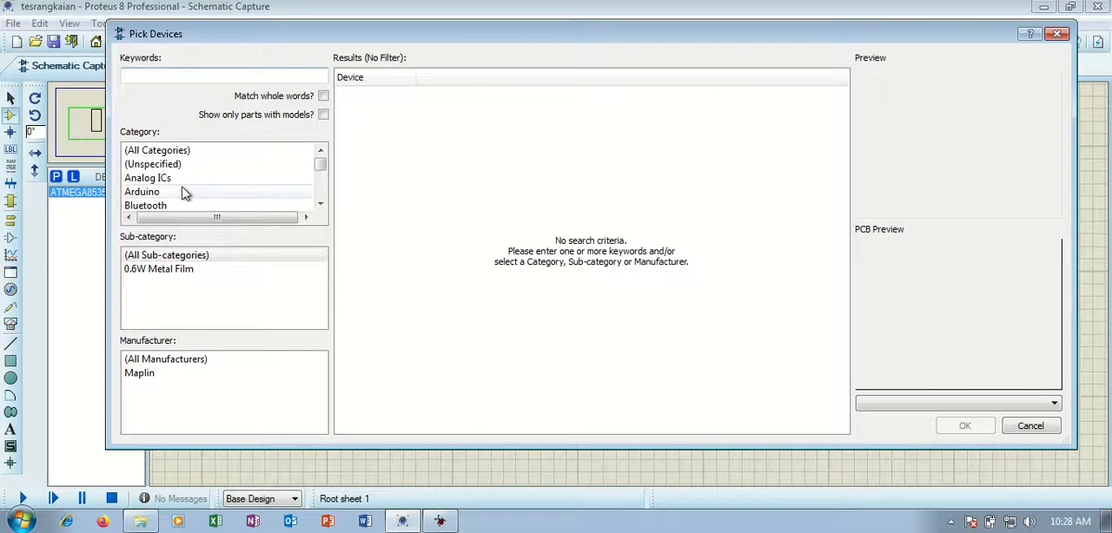
{"action": "left_click_drag", "start_coordinate": [320, 165], "coordinate": [188, 179]}
{"action": "left_click", "coordinate": [155, 179]}
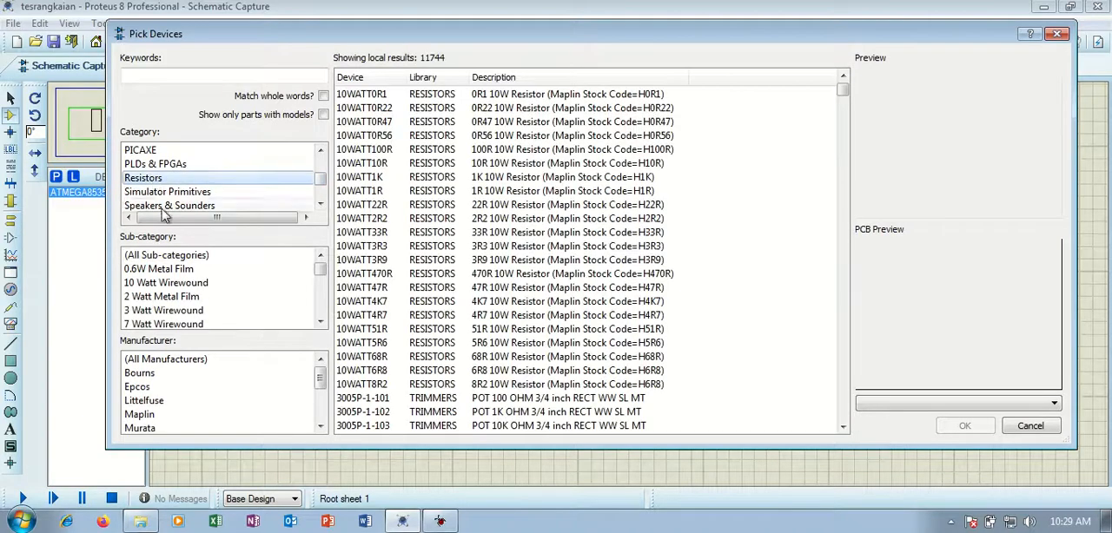
{"action": "left_click", "coordinate": [154, 269]}
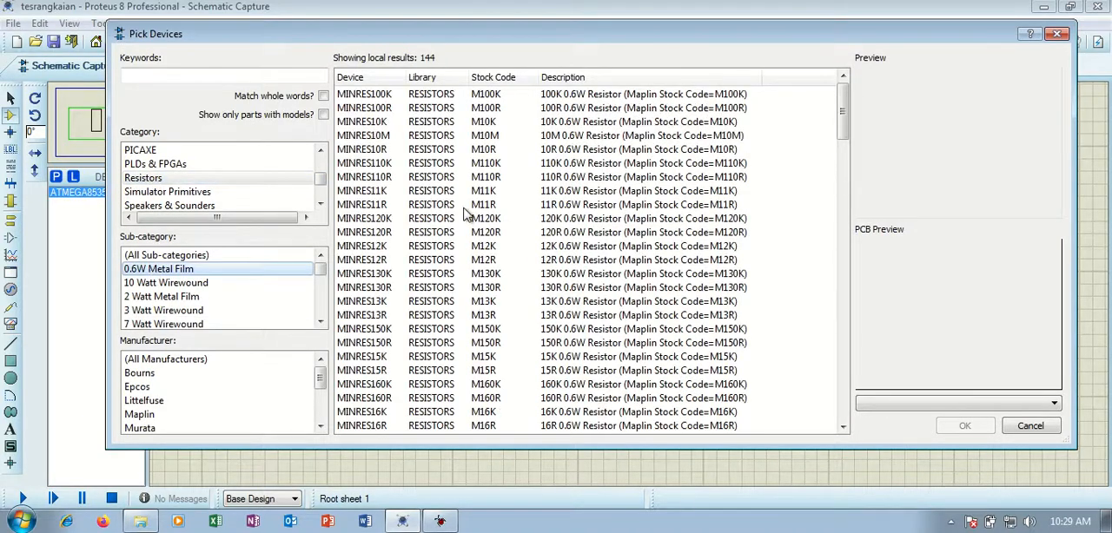
{"action": "scroll", "coordinate": [465, 216], "scroll_direction": "down", "scroll_amount": 15}
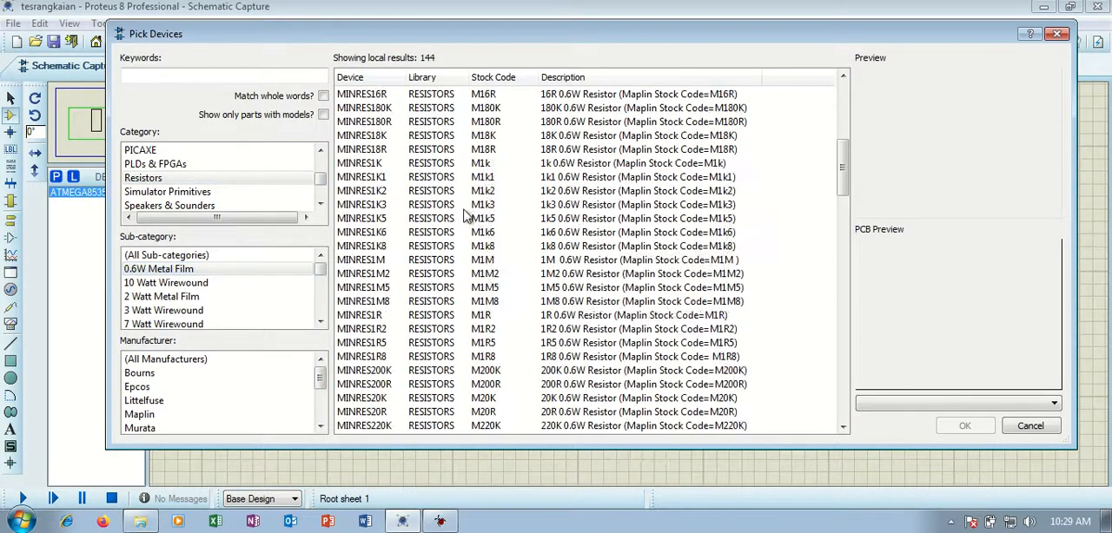
Find MINRES330R with keyword 330 among the 0.6W Metal Film resistors, and place it beside the microcontroller's PB0 pin.
{"action": "left_click", "coordinate": [146, 74]}
{"action": "type", "text": "303"}
{"action": "key", "text": "BackSpace"}
{"action": "key", "text": "BackSpace"}
{"action": "type", "text": "30"}
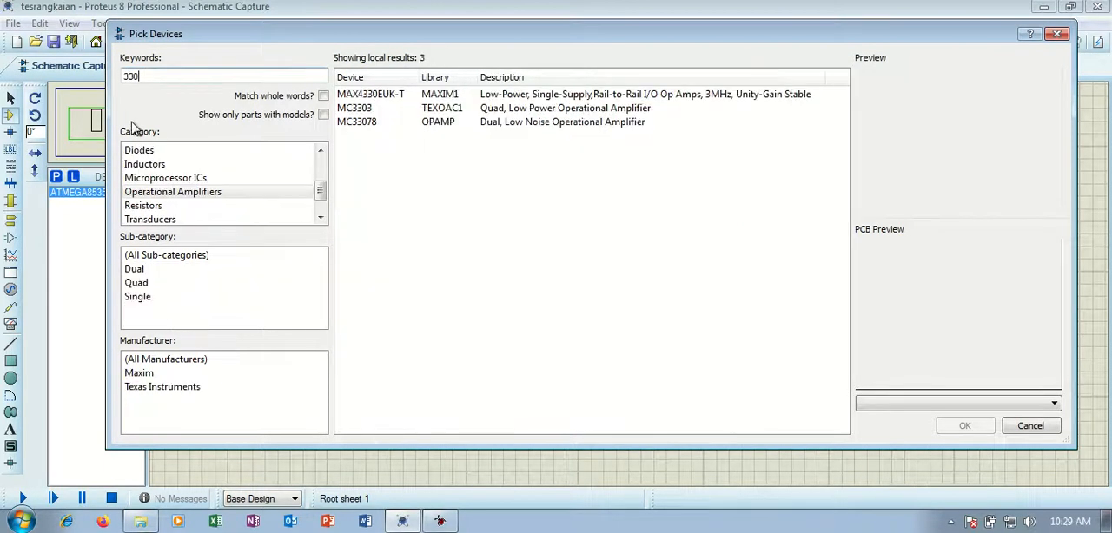
{"action": "left_click", "coordinate": [143, 206]}
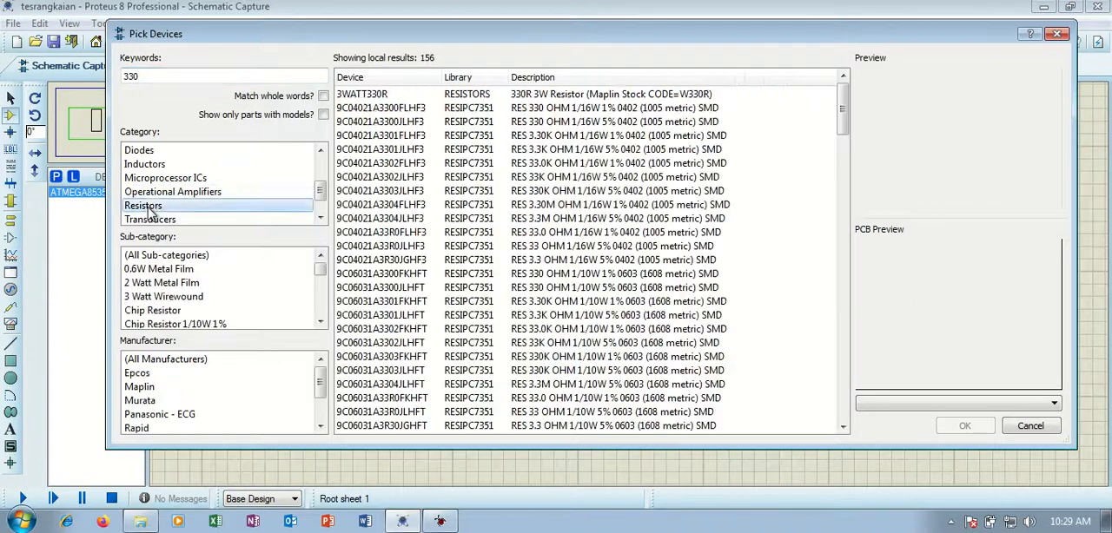
{"action": "left_click", "coordinate": [168, 269]}
{"action": "left_click", "coordinate": [387, 111]}
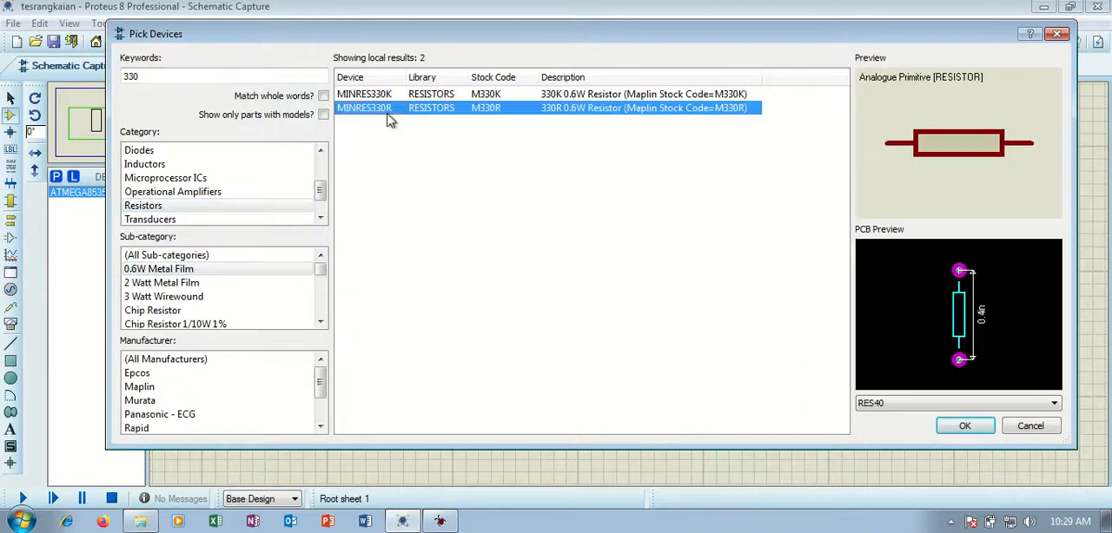
{"action": "left_click", "coordinate": [964, 425]}
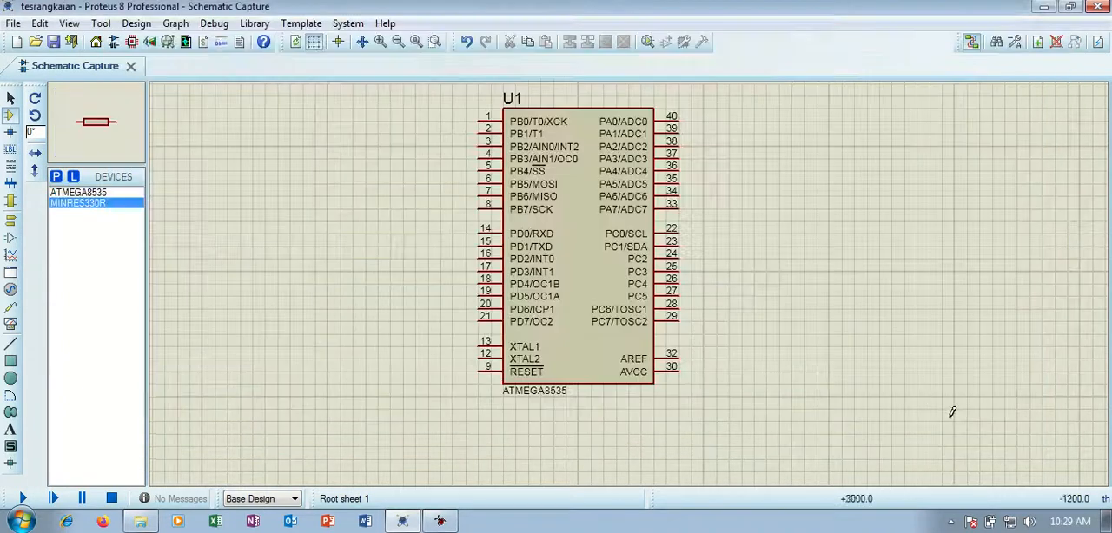
{"action": "left_click", "coordinate": [354, 121]}
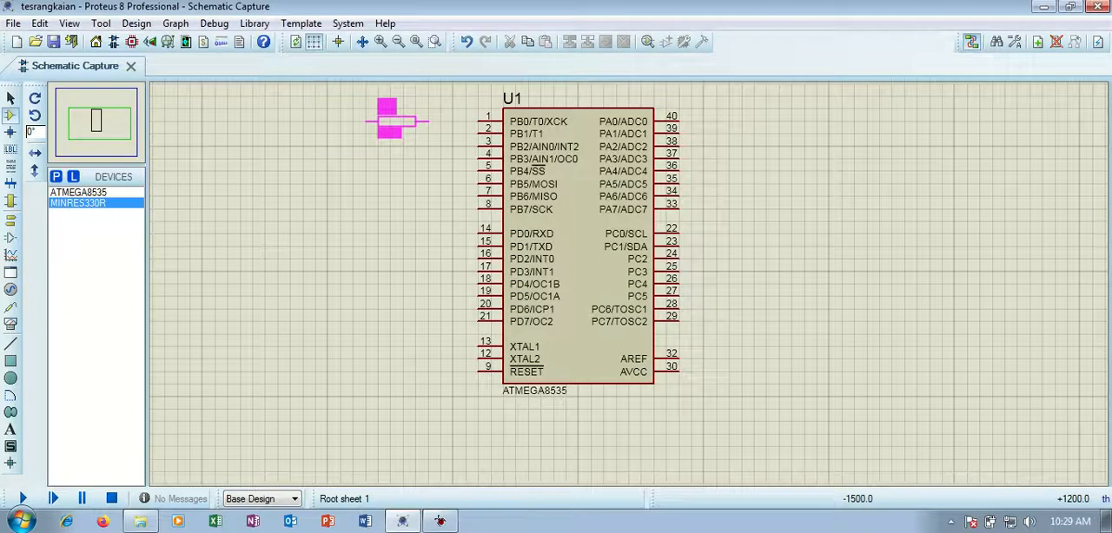
{"action": "left_click", "coordinate": [396, 118]}
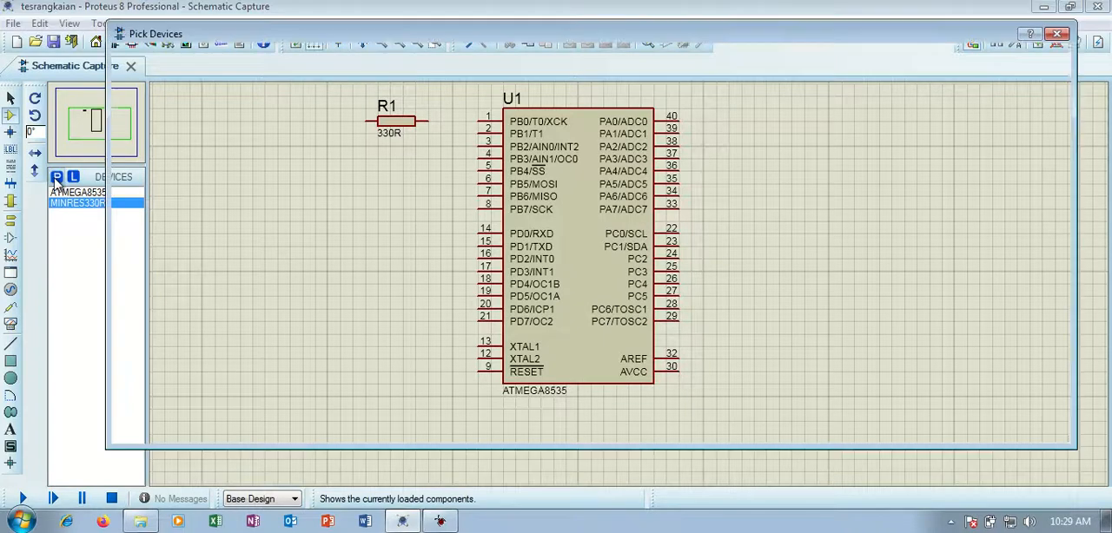
Find LED-GREEN with keyword led in the LEDs sub-category, and place it below and to the left of resistor R1.
{"action": "left_click", "coordinate": [56, 177]}
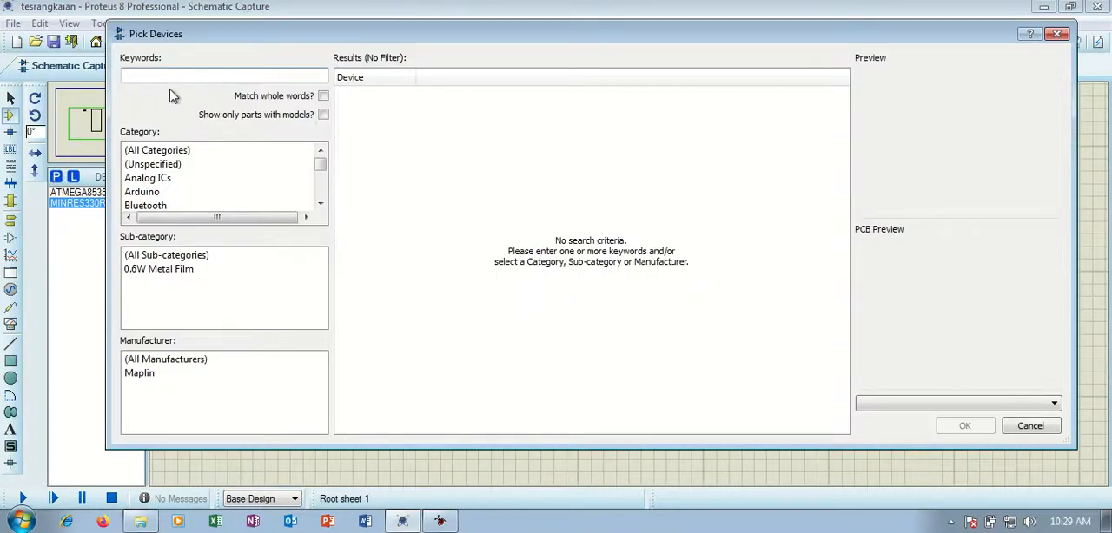
{"action": "type", "text": "led"}
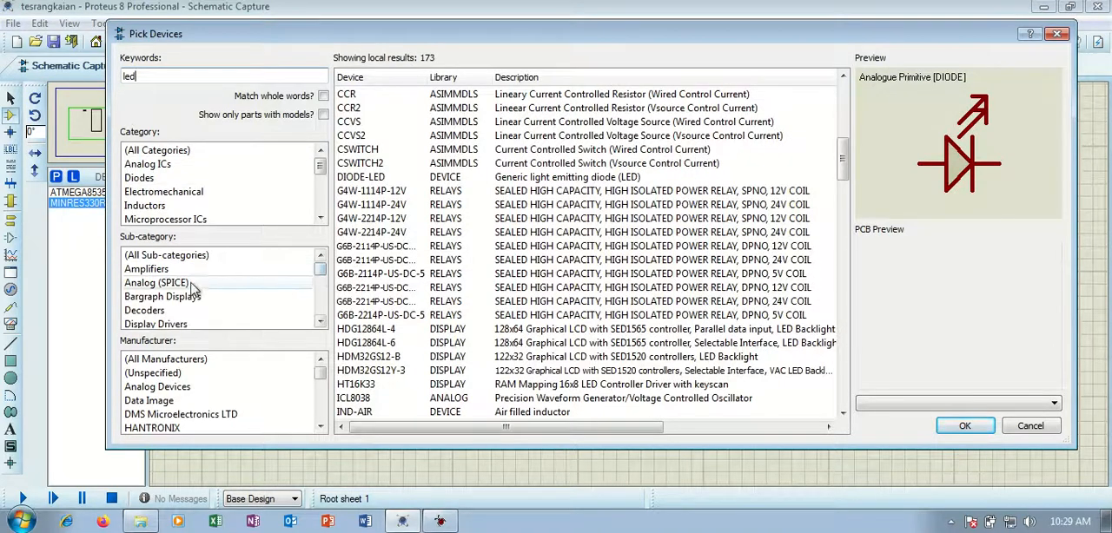
{"action": "scroll", "coordinate": [203, 280], "scroll_direction": "down", "scroll_amount": 2}
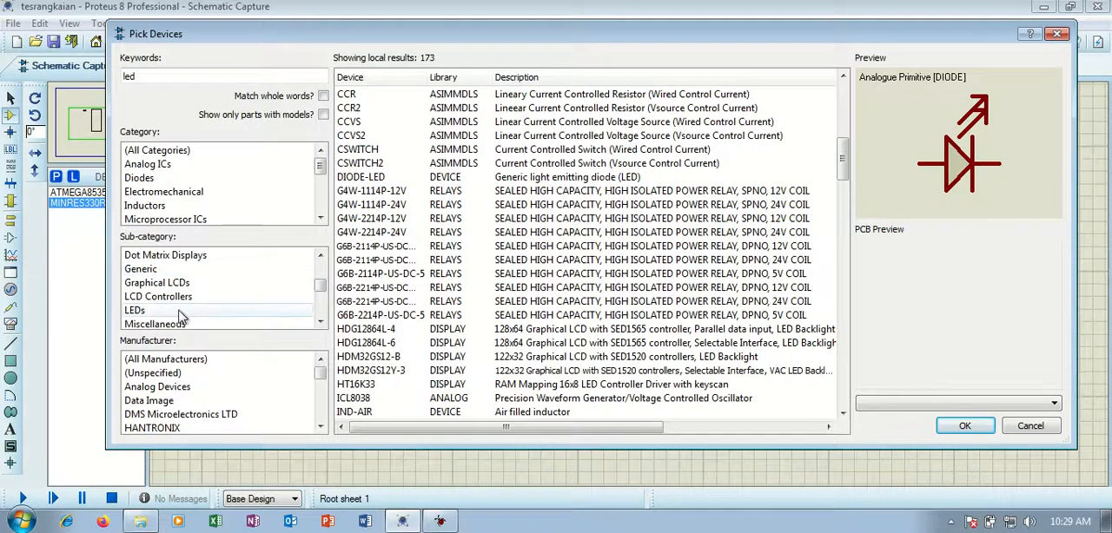
{"action": "left_click", "coordinate": [137, 312]}
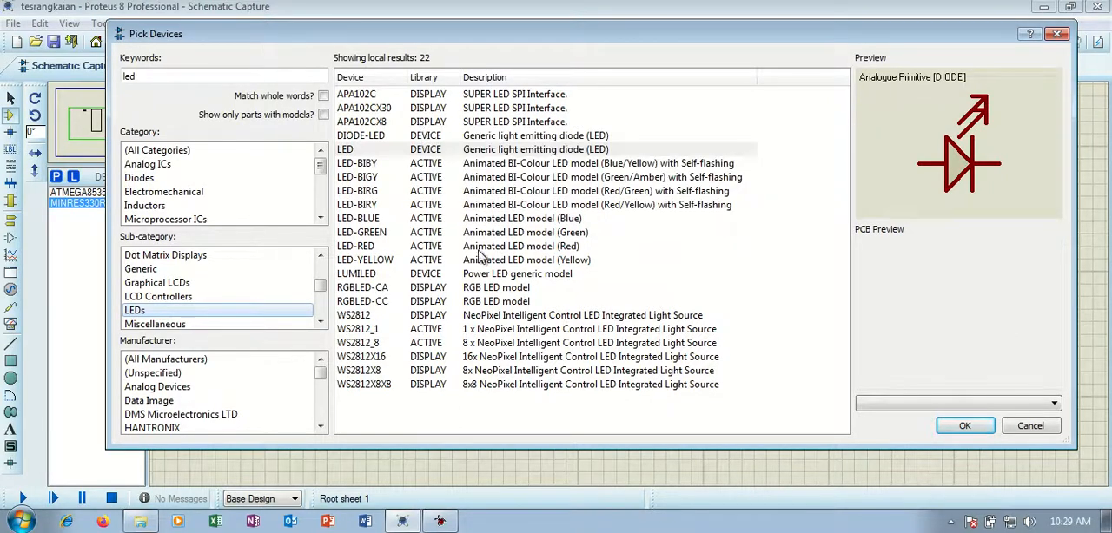
{"action": "mouse_move", "coordinate": [480, 255]}
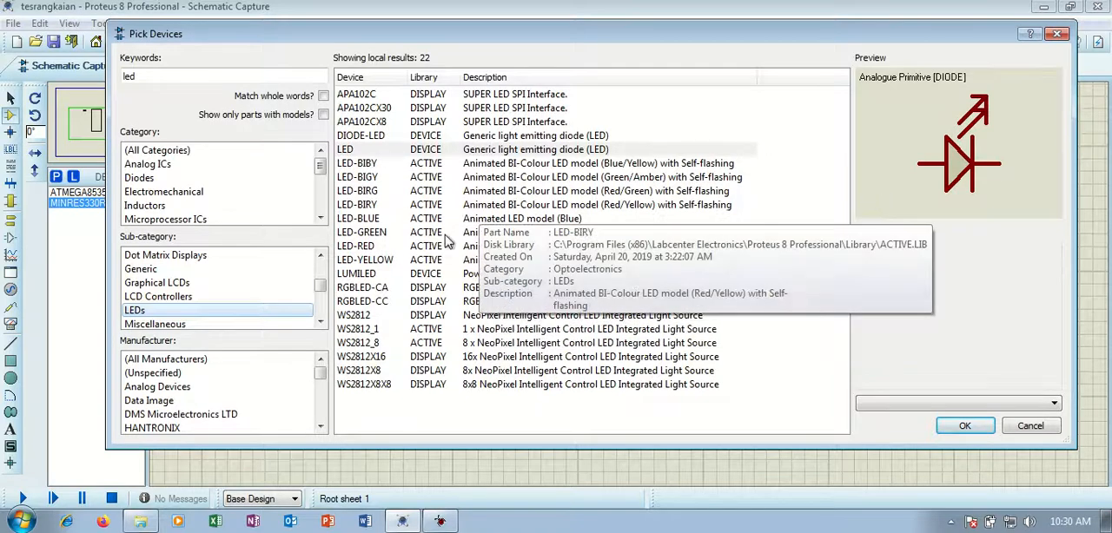
{"action": "left_click", "coordinate": [380, 240]}
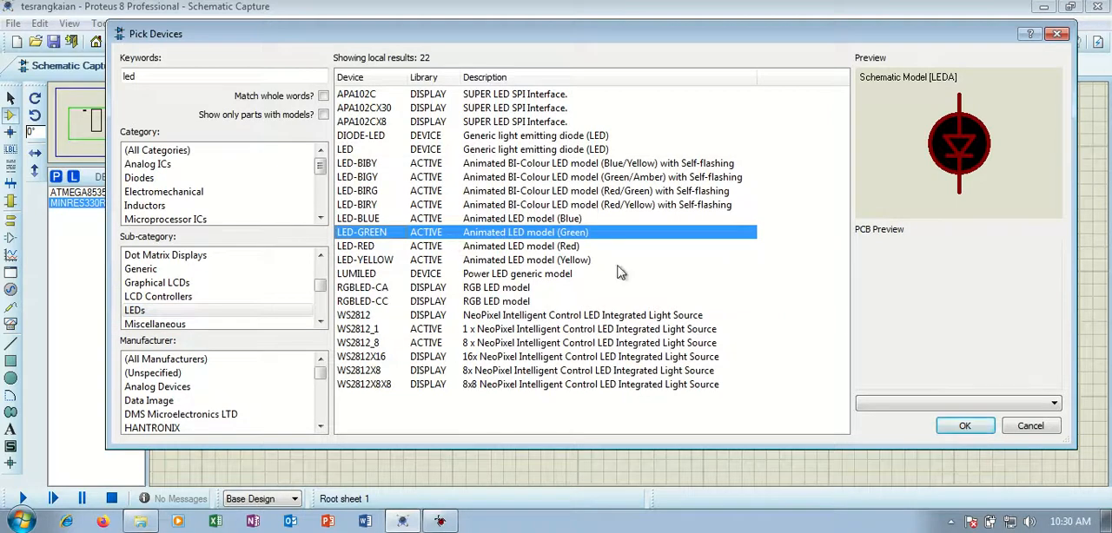
{"action": "left_click", "coordinate": [962, 426]}
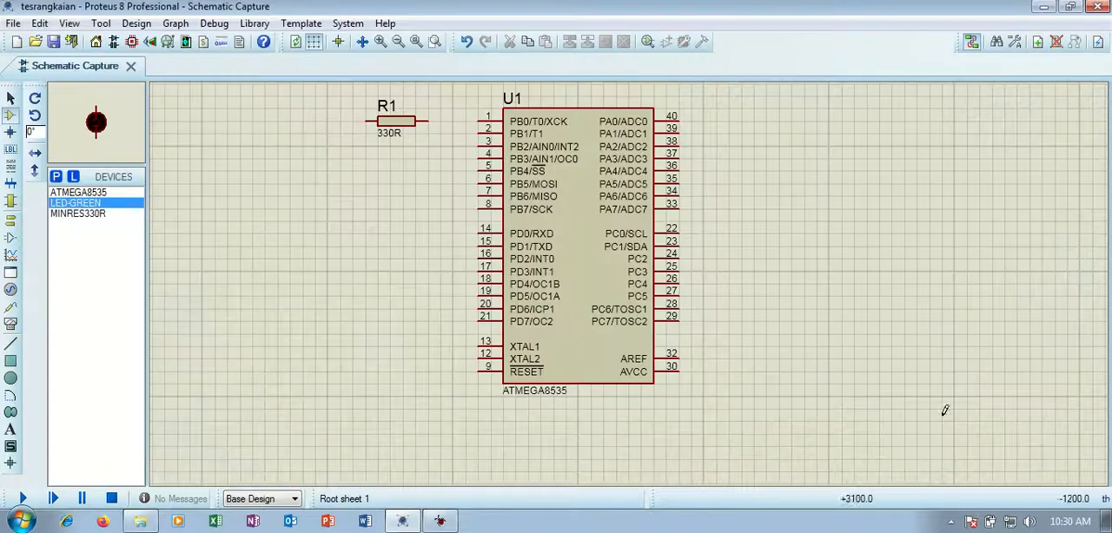
{"action": "left_click", "coordinate": [295, 116]}
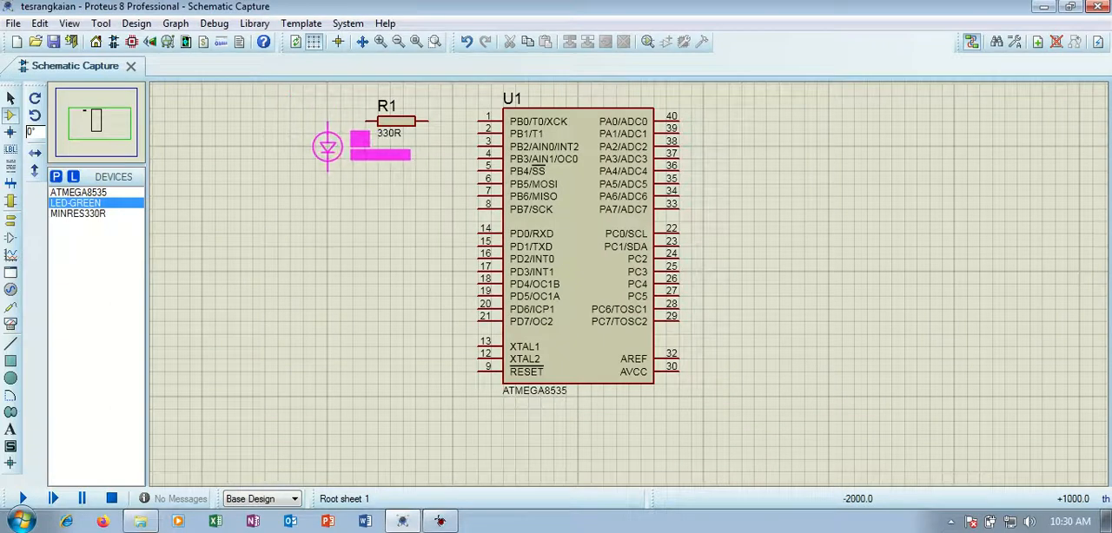
{"action": "left_click", "coordinate": [328, 159]}
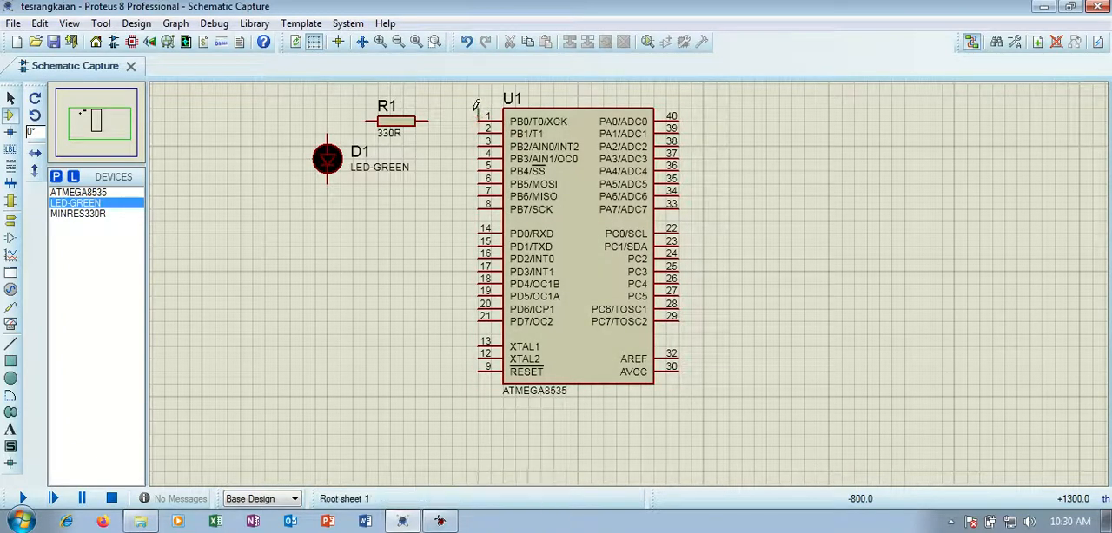
Wire the microcontroller's PB0 pin to resistor R1, and wire R1's other end to the anode of LED D1.
{"action": "left_click", "coordinate": [478, 120]}
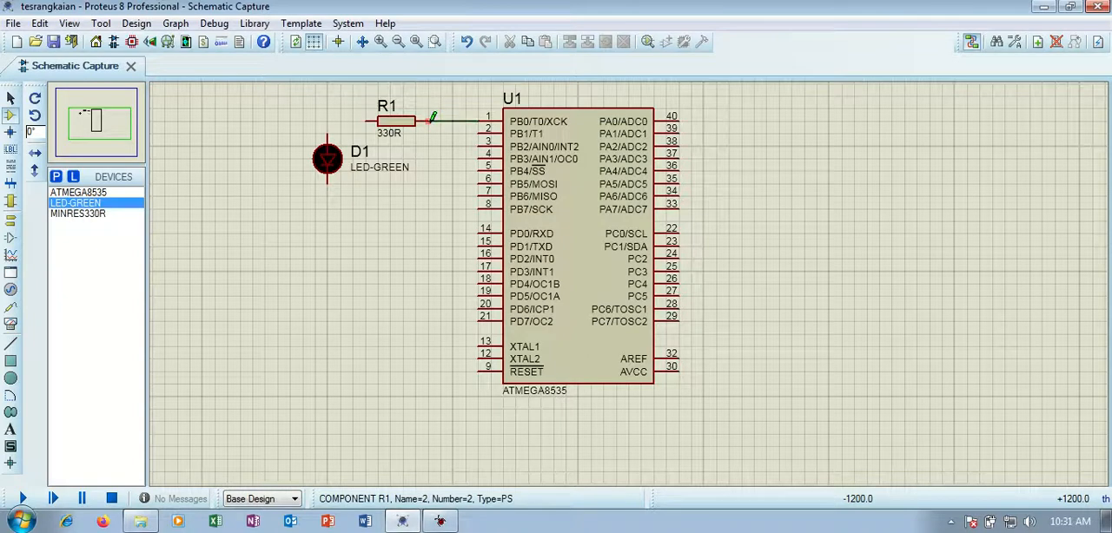
{"action": "left_click", "coordinate": [431, 121]}
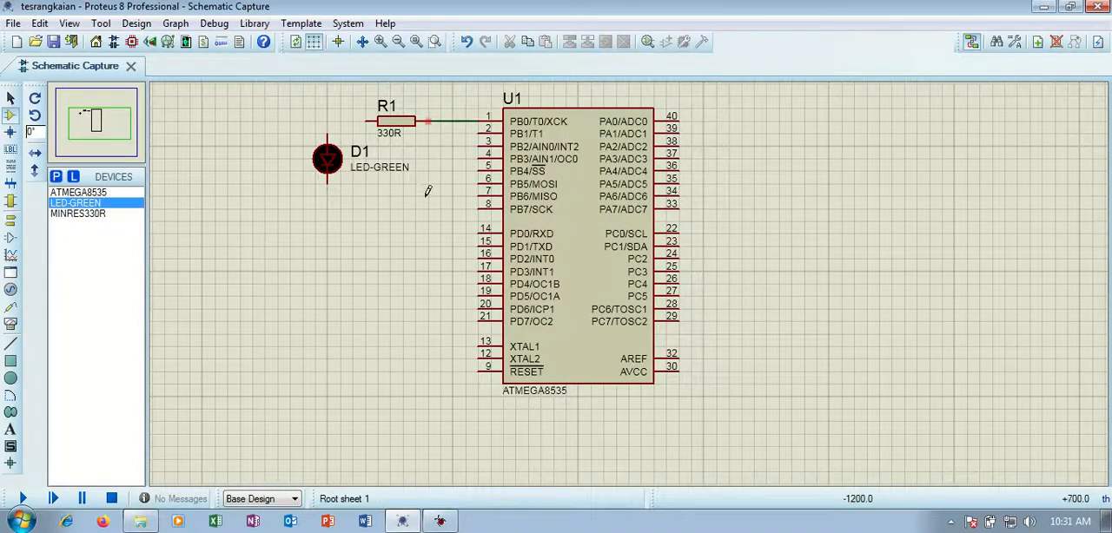
{"action": "left_click", "coordinate": [368, 119]}
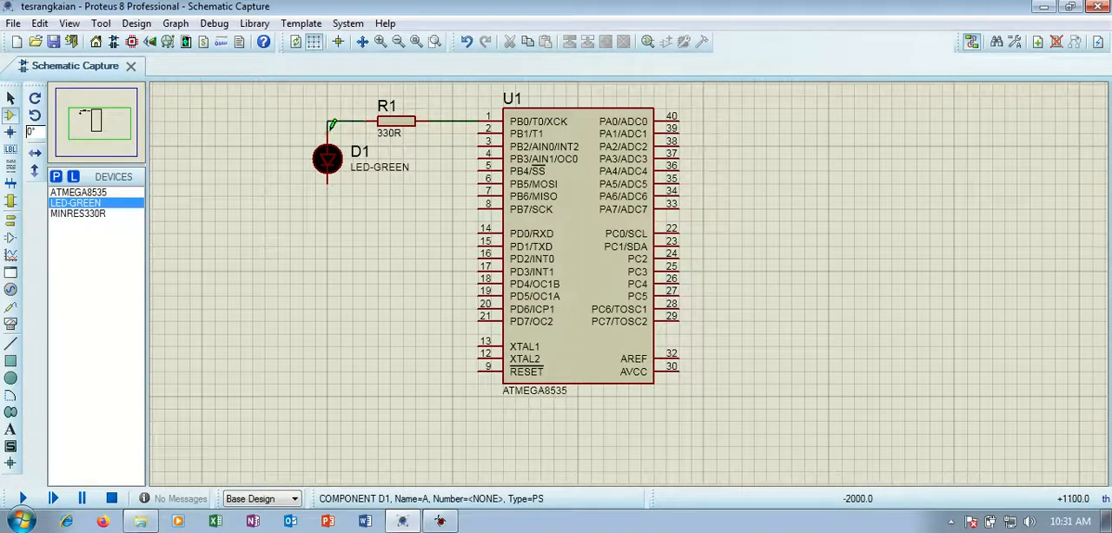
{"action": "left_click", "coordinate": [331, 125]}
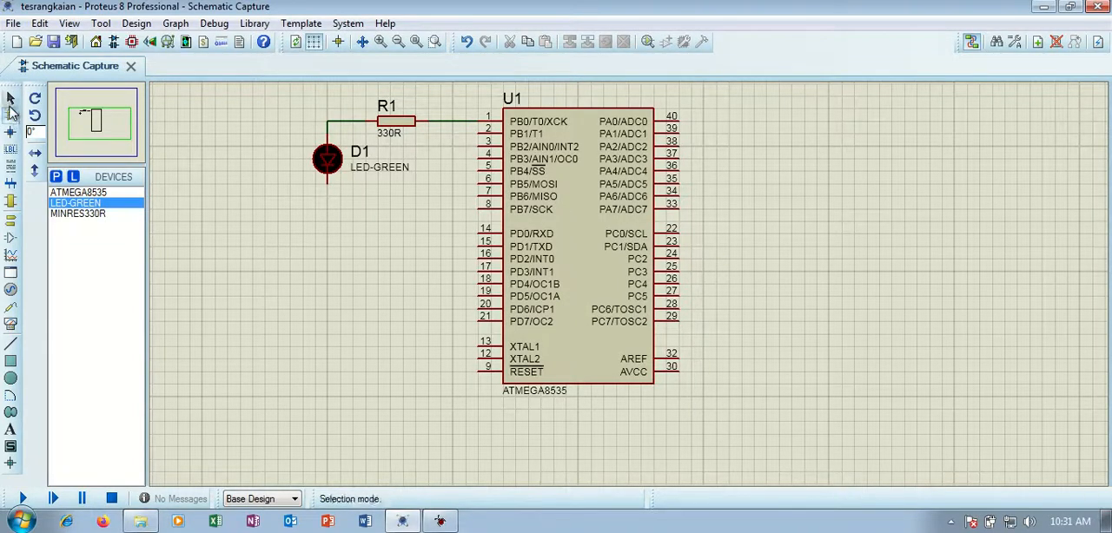
{"action": "left_click", "coordinate": [11, 221]}
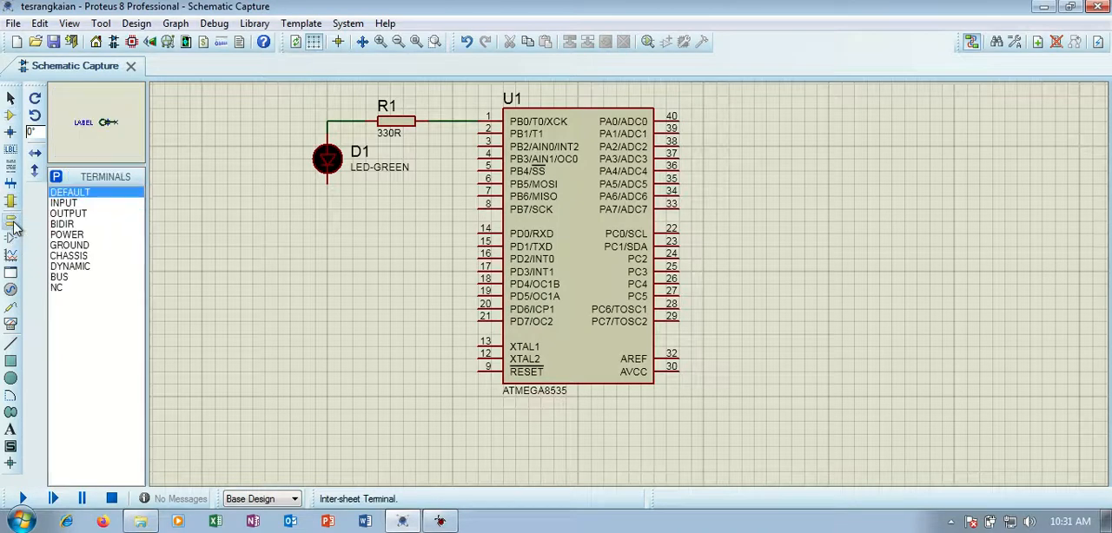
{"action": "left_click", "coordinate": [58, 235]}
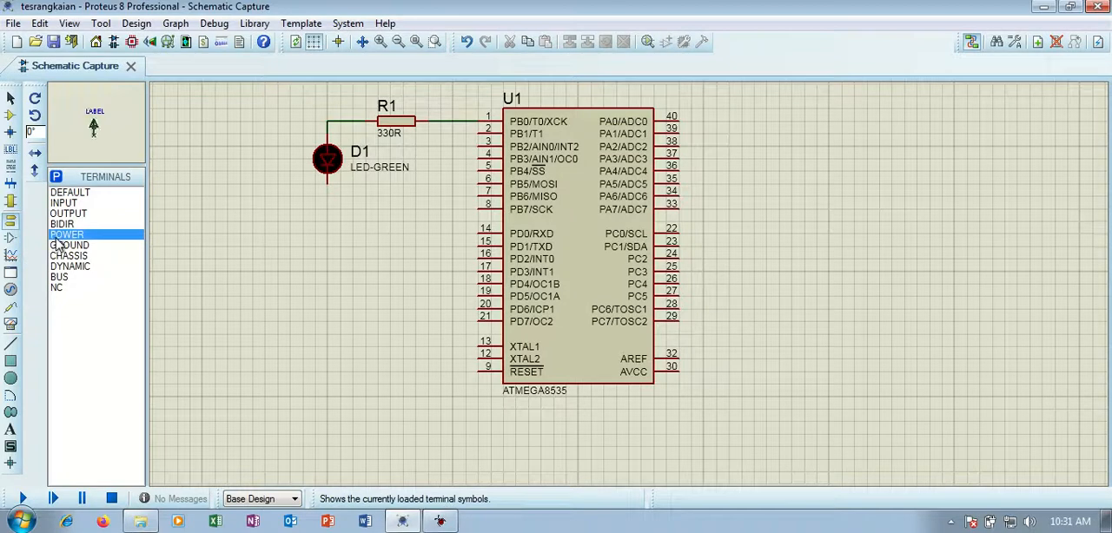
{"action": "left_click", "coordinate": [11, 202]}
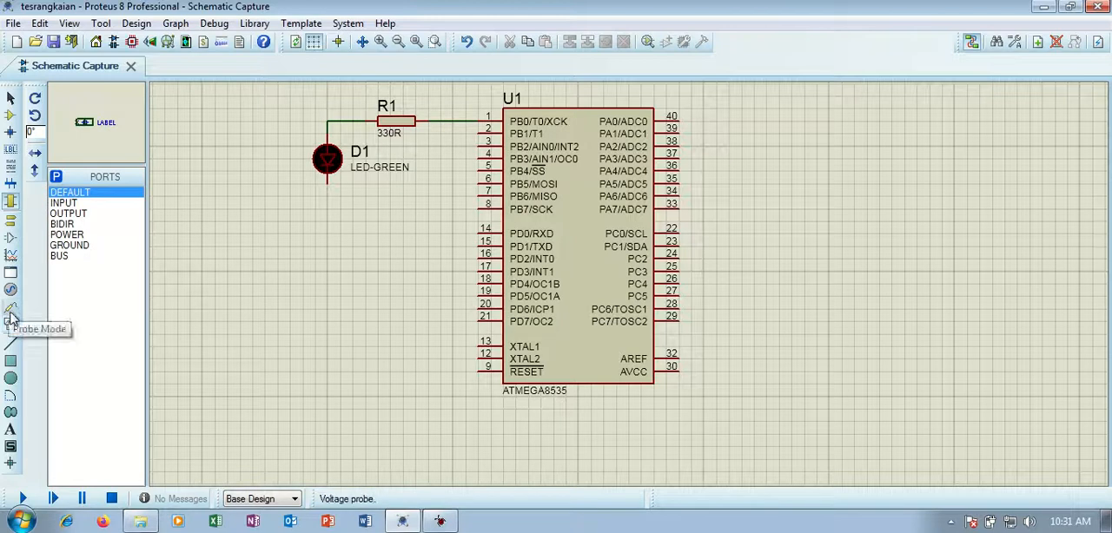
{"action": "left_click", "coordinate": [11, 311]}
{"action": "left_click", "coordinate": [11, 296]}
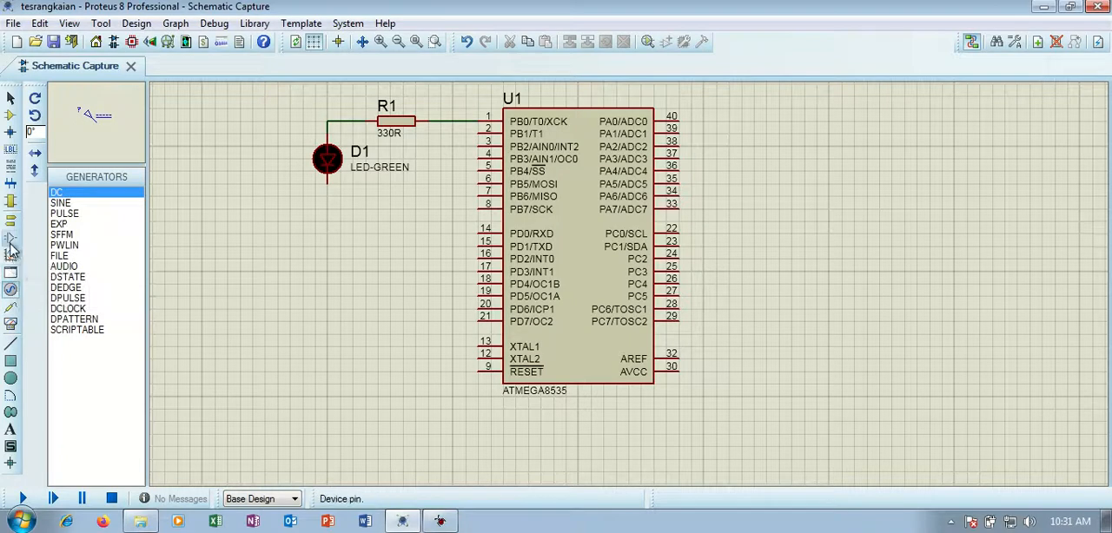
{"action": "left_click", "coordinate": [10, 239]}
Place a GROUND terminal below LED D1 and wire the LED's cathode to it.
{"action": "left_click", "coordinate": [12, 222]}
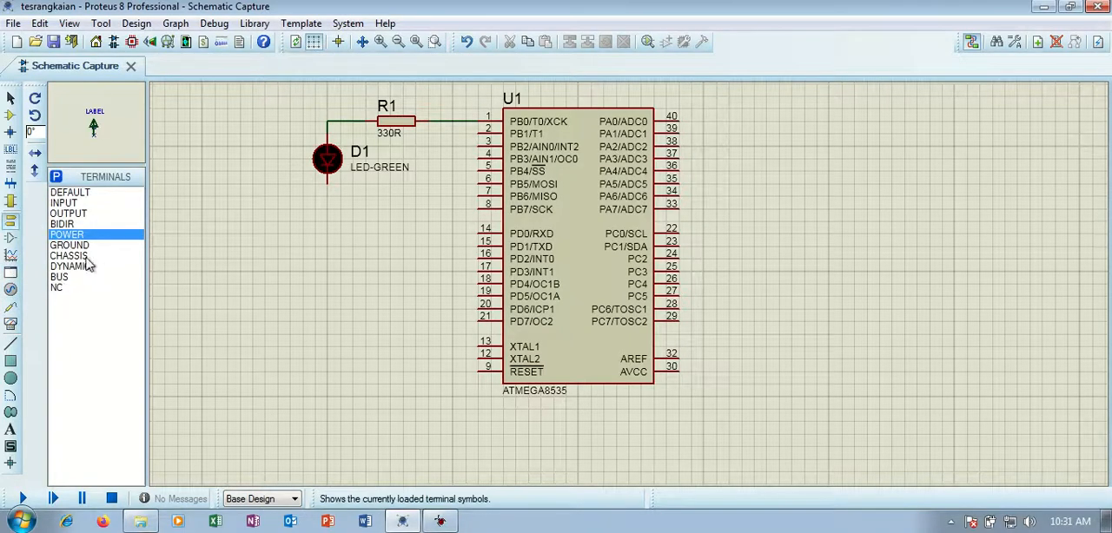
{"action": "left_click", "coordinate": [74, 246]}
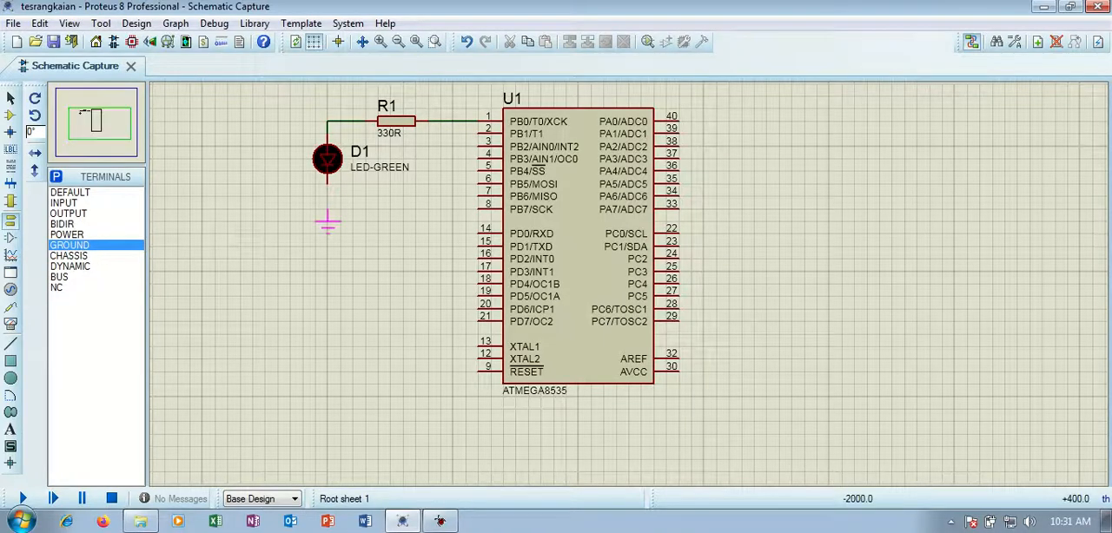
{"action": "left_click", "coordinate": [327, 221]}
{"action": "left_click", "coordinate": [330, 181]}
{"action": "left_click", "coordinate": [327, 213]}
{"action": "left_click", "coordinate": [10, 101]}
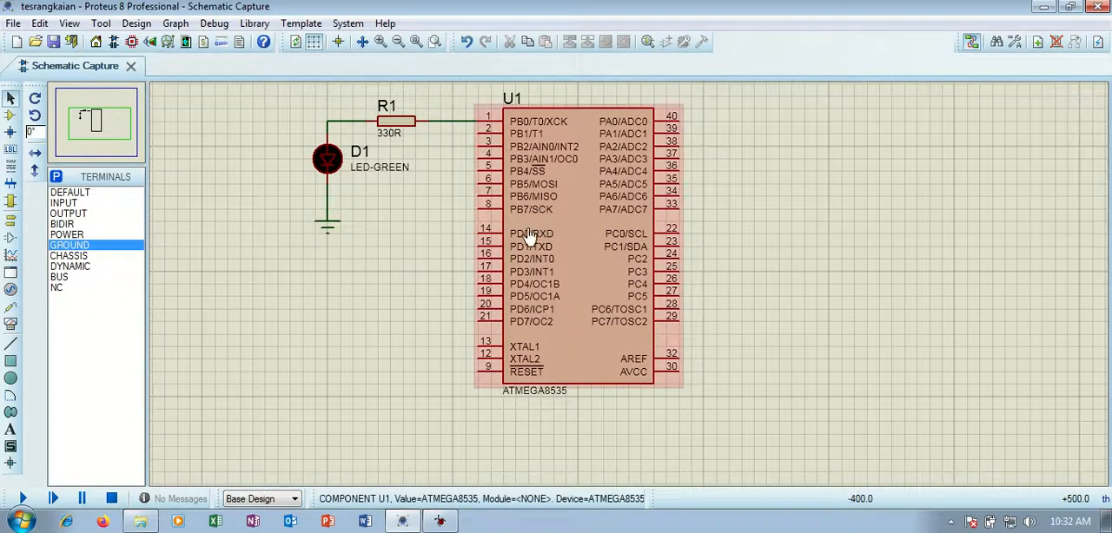
Switch to AVR Studio, insert a blank line above the LOOP label in tes.asm, and build the program.
{"action": "mouse_move", "coordinate": [443, 519]}
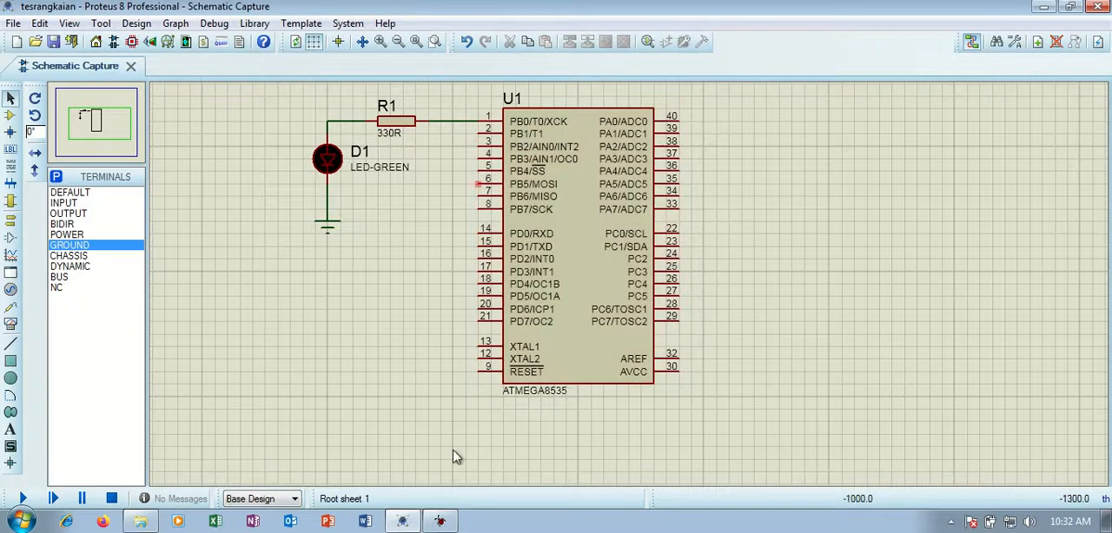
{"action": "left_click", "coordinate": [440, 521]}
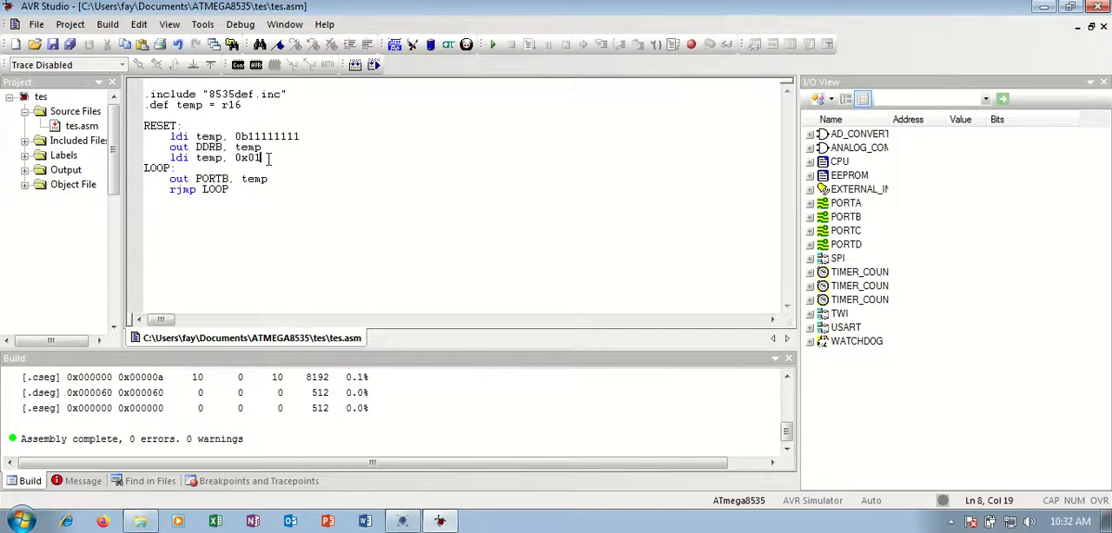
{"action": "key", "text": "Return"}
{"action": "left_click_drag", "start_coordinate": [264, 159], "coordinate": [252, 159]}
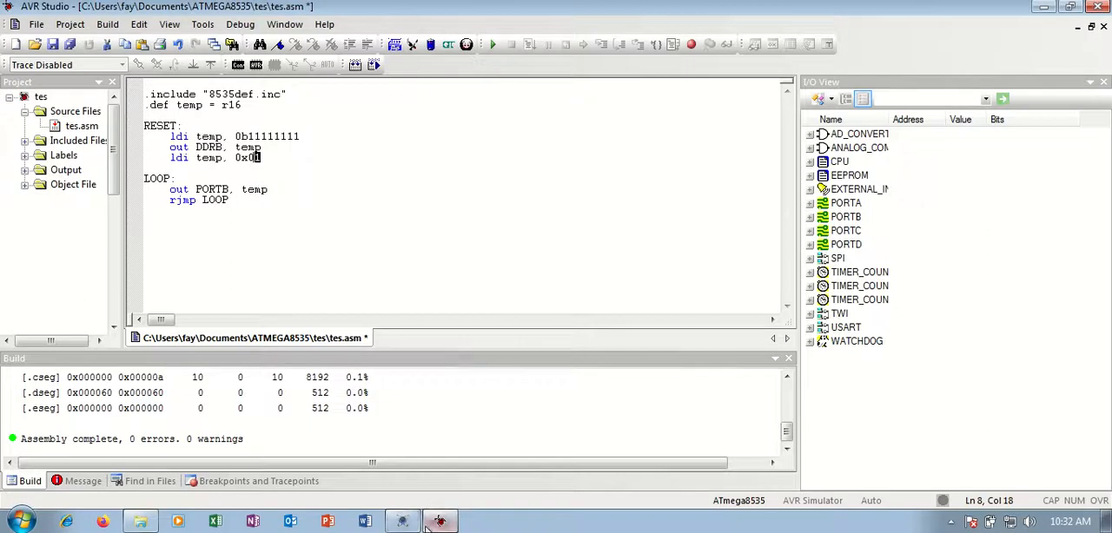
{"action": "mouse_move", "coordinate": [427, 529]}
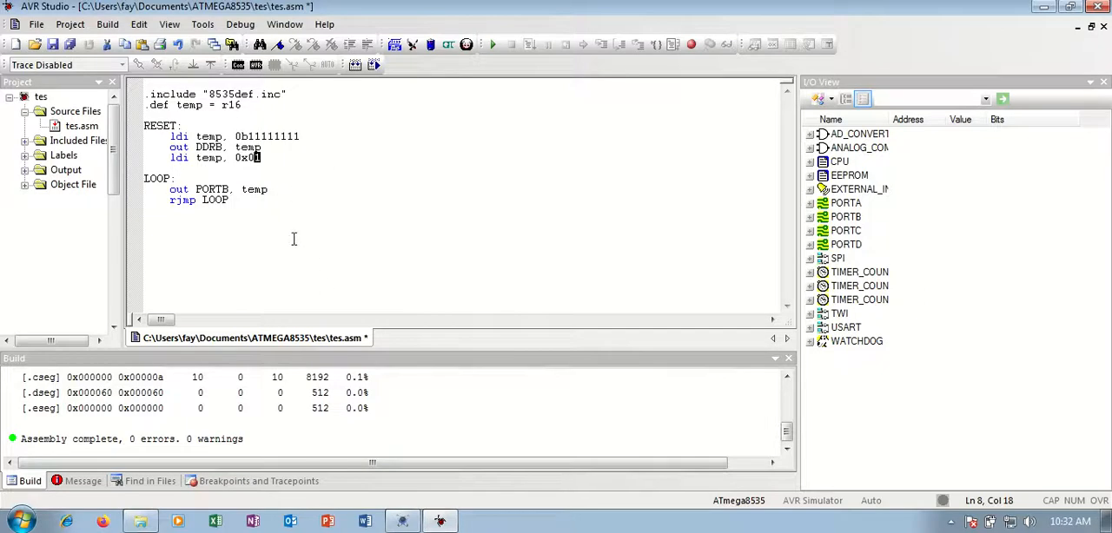
{"action": "left_click", "coordinate": [270, 192]}
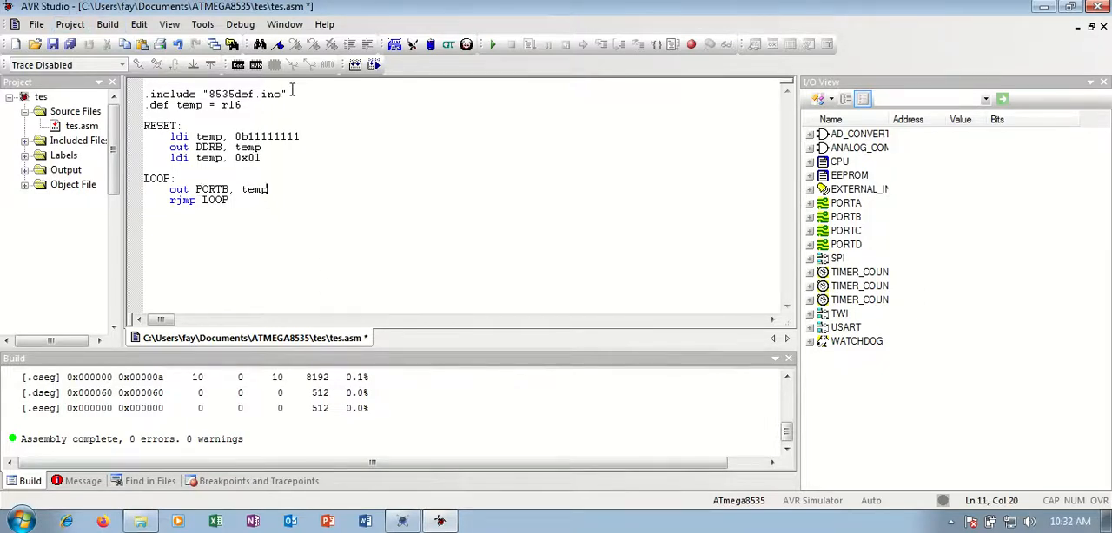
{"action": "left_click", "coordinate": [354, 66]}
Locate the compiled tes.hex file in the tes project folder in Windows Explorer.
{"action": "left_click", "coordinate": [145, 524]}
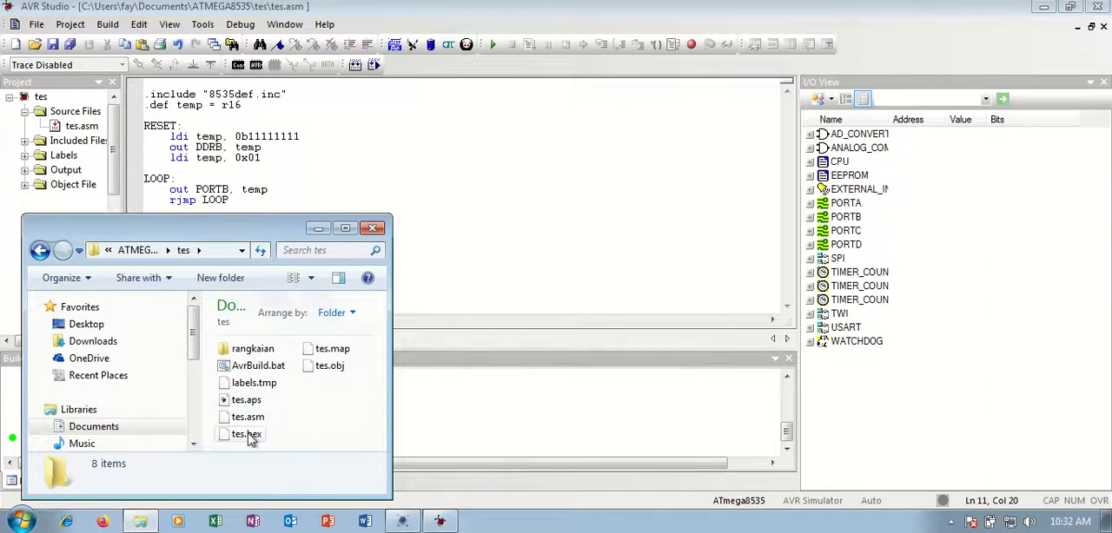
{"action": "left_click", "coordinate": [248, 434]}
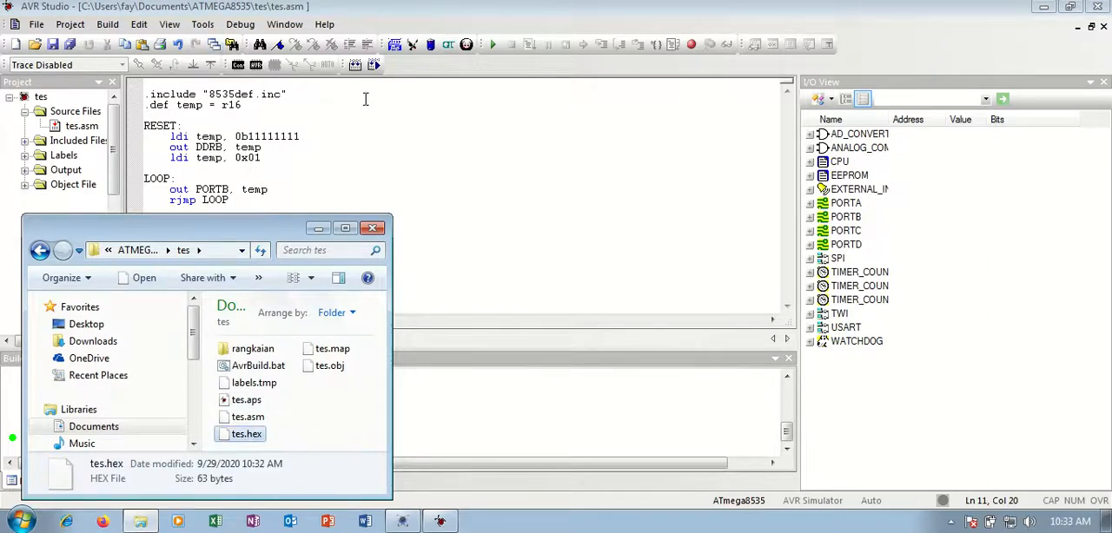
{"action": "left_click", "coordinate": [365, 99]}
{"action": "left_click", "coordinate": [145, 519]}
{"action": "left_click", "coordinate": [289, 443]}
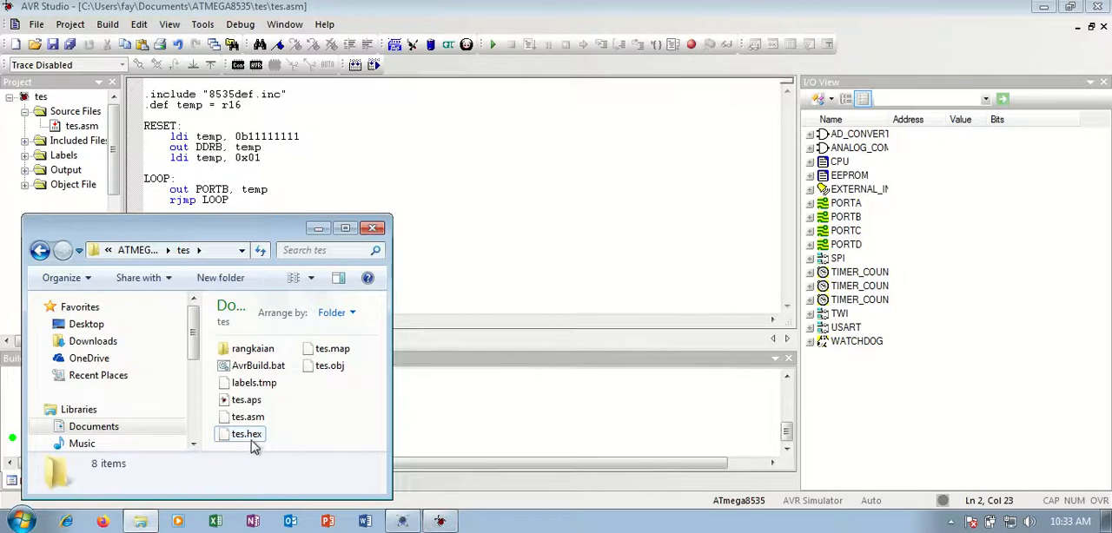
{"action": "left_click", "coordinate": [251, 440]}
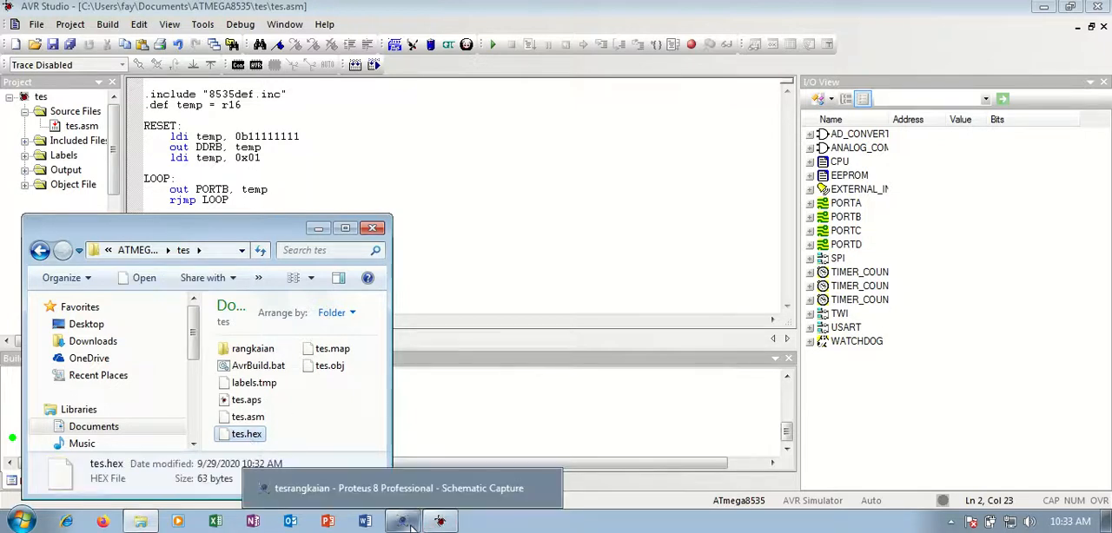
Switch to Proteus and assign tes.hex from the tes folder as the program file of microcontroller U1.
{"action": "left_click", "coordinate": [410, 525]}
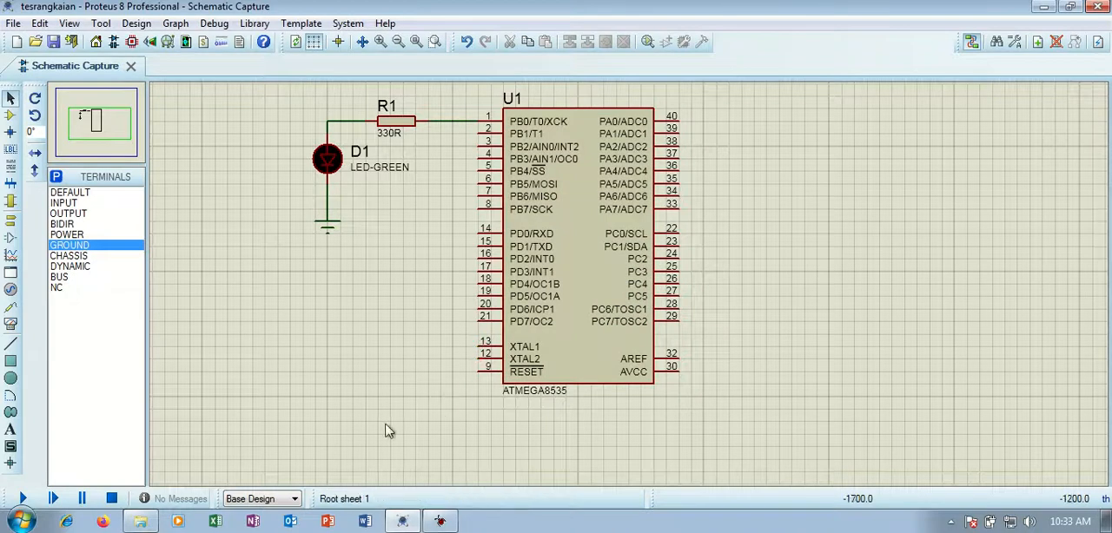
{"action": "left_click", "coordinate": [525, 323]}
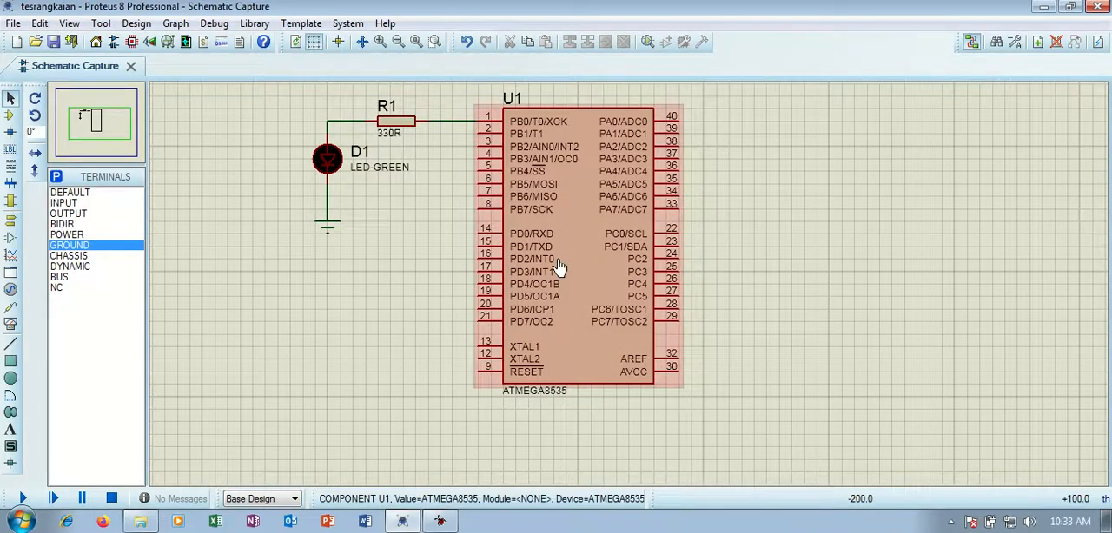
{"action": "double_click", "coordinate": [560, 268]}
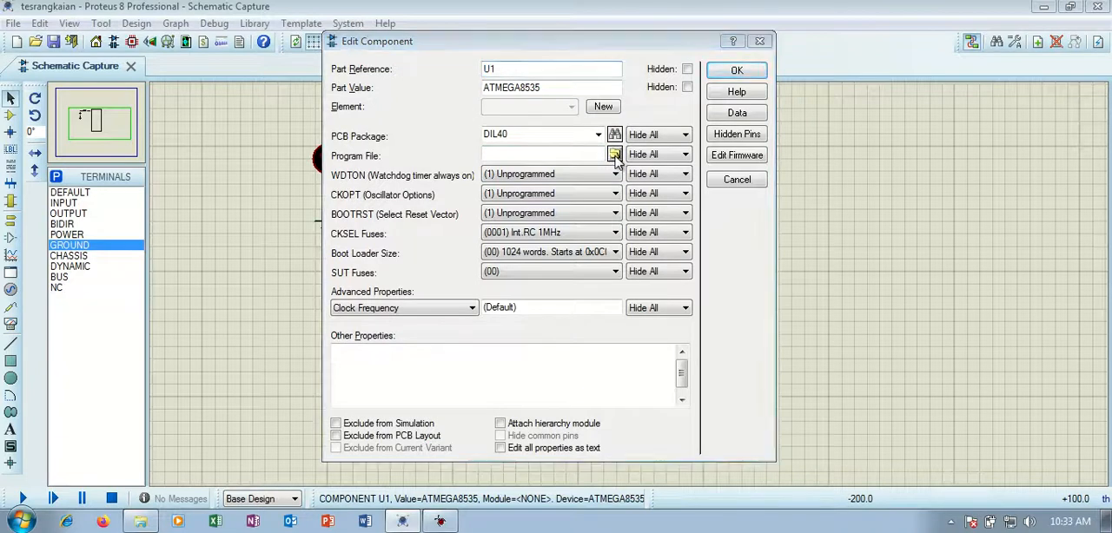
{"action": "left_click", "coordinate": [614, 154]}
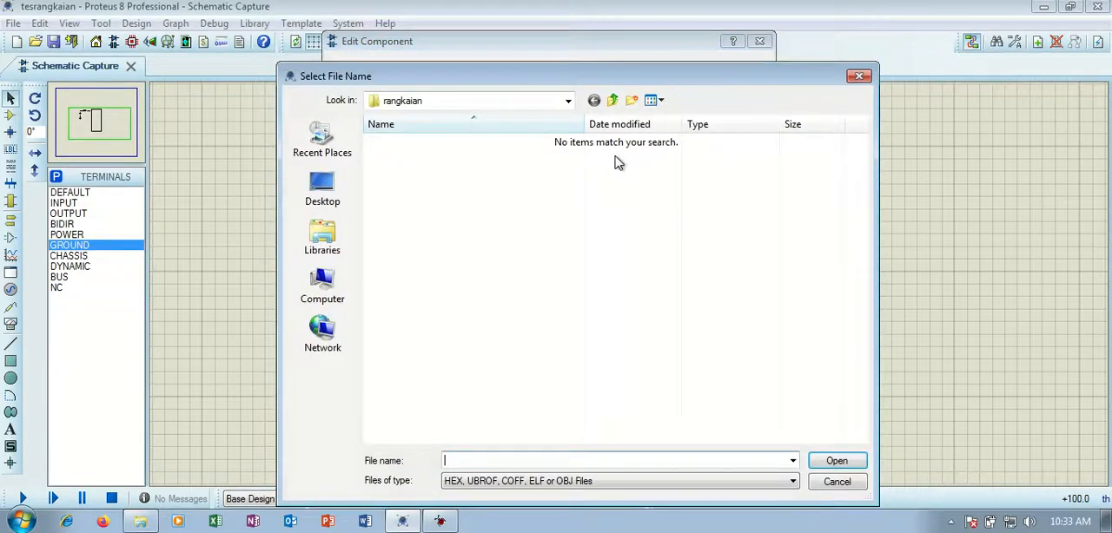
{"action": "left_click", "coordinate": [612, 102]}
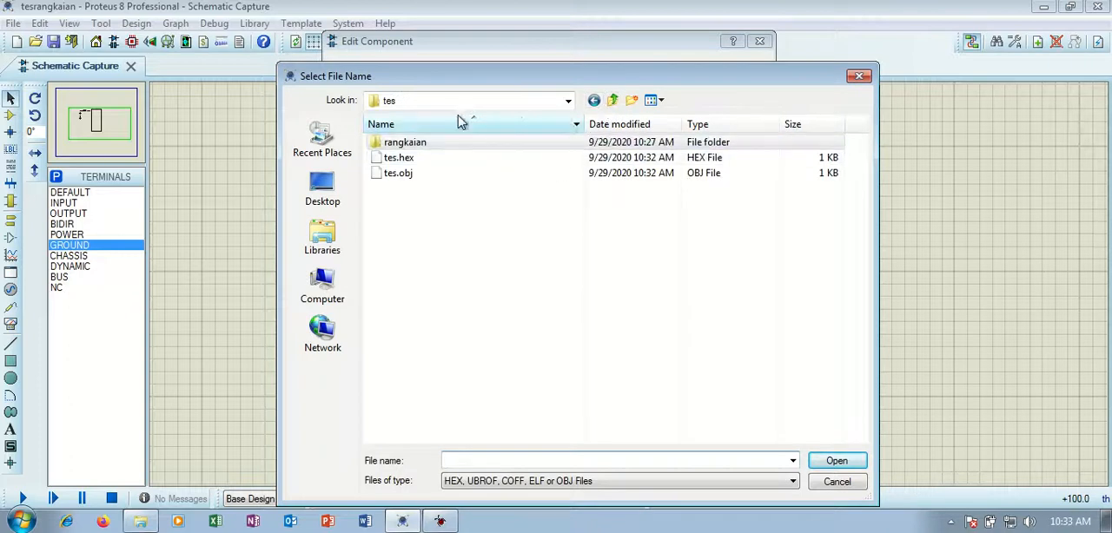
{"action": "left_click", "coordinate": [568, 101]}
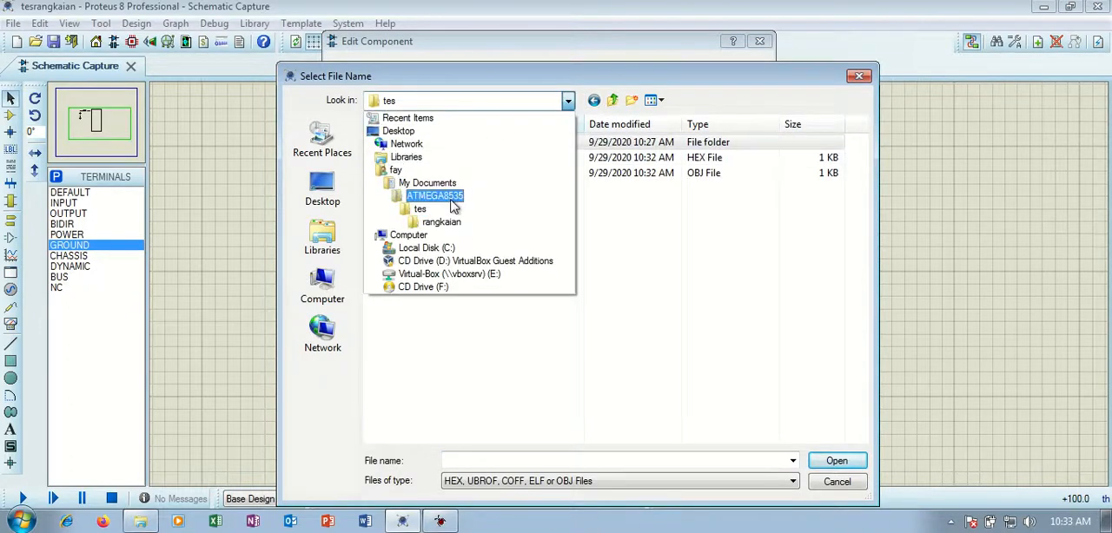
{"action": "left_click", "coordinate": [420, 210]}
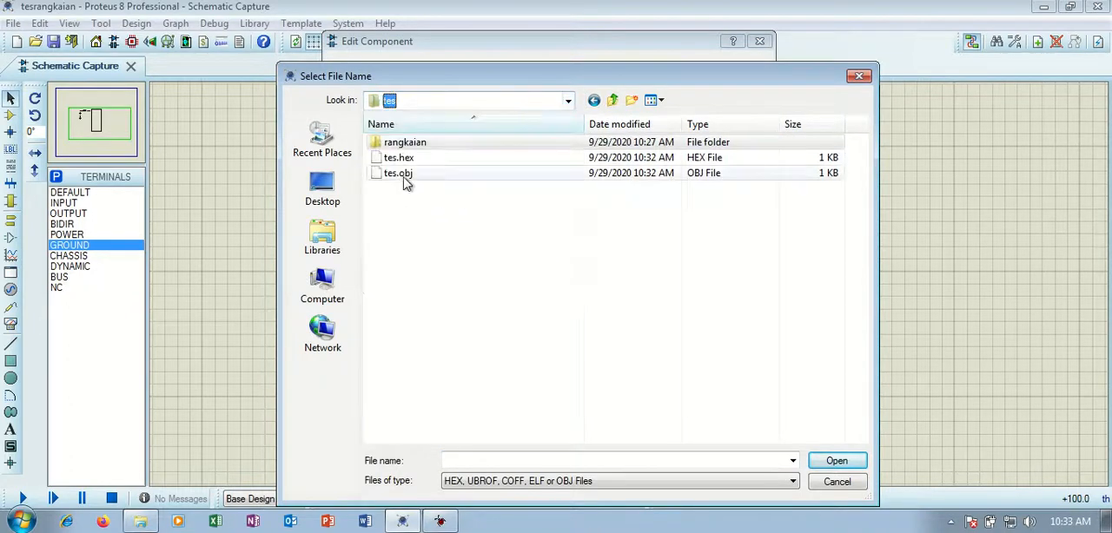
{"action": "left_click", "coordinate": [408, 161]}
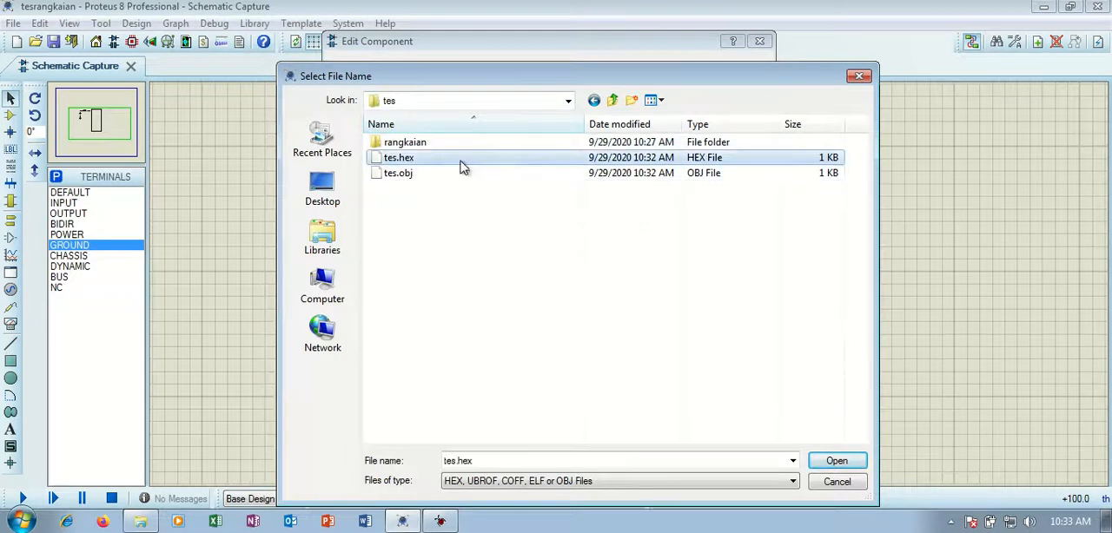
{"action": "left_click", "coordinate": [820, 460]}
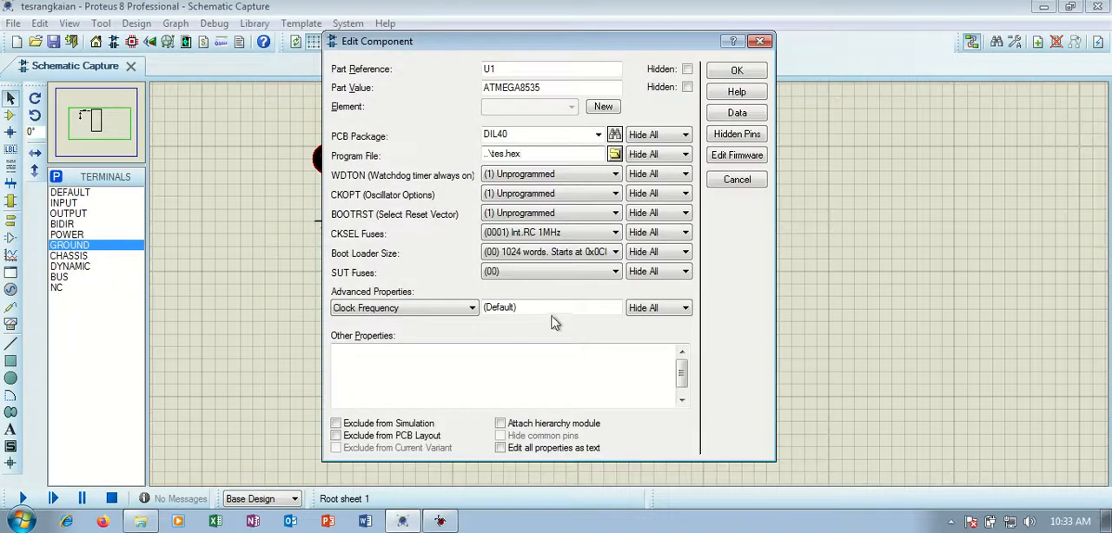
{"action": "left_click", "coordinate": [733, 71]}
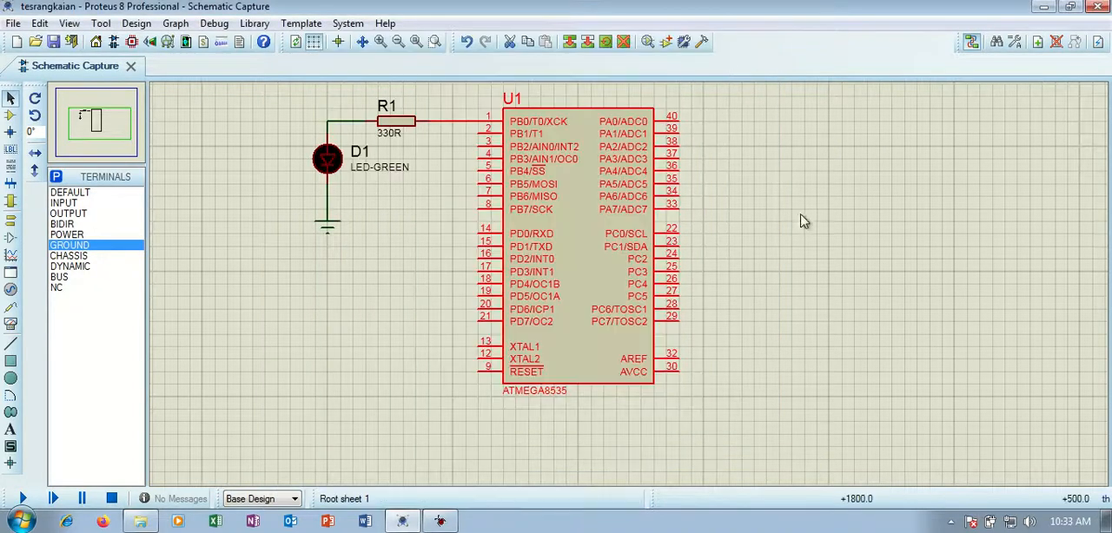
{"action": "left_click", "coordinate": [777, 152]}
Reopen the component properties of U1 to review its program file and fuse settings.
{"action": "left_click", "coordinate": [628, 211]}
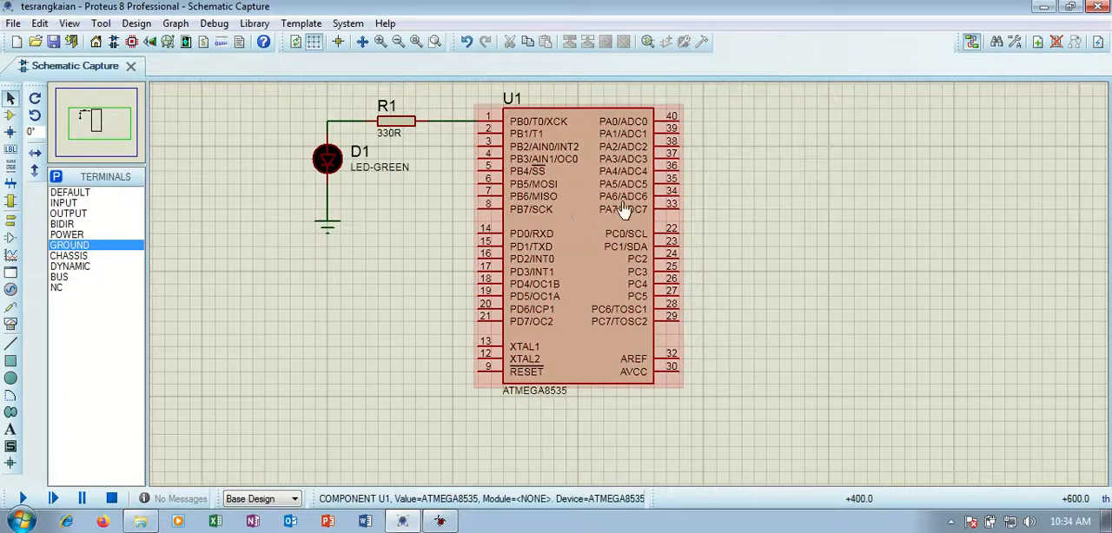
{"action": "double_click", "coordinate": [578, 218]}
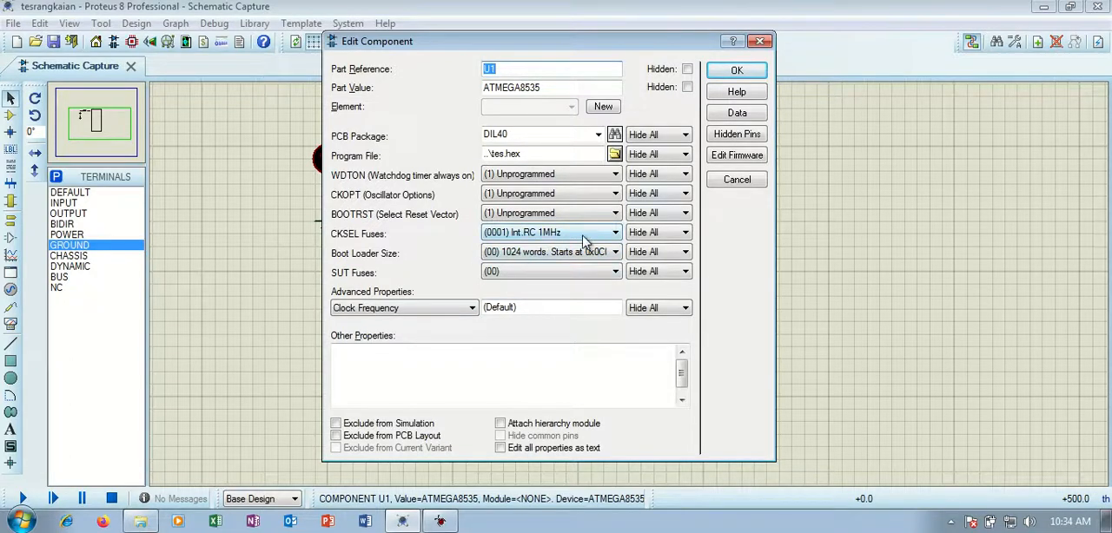
{"action": "left_click", "coordinate": [735, 70]}
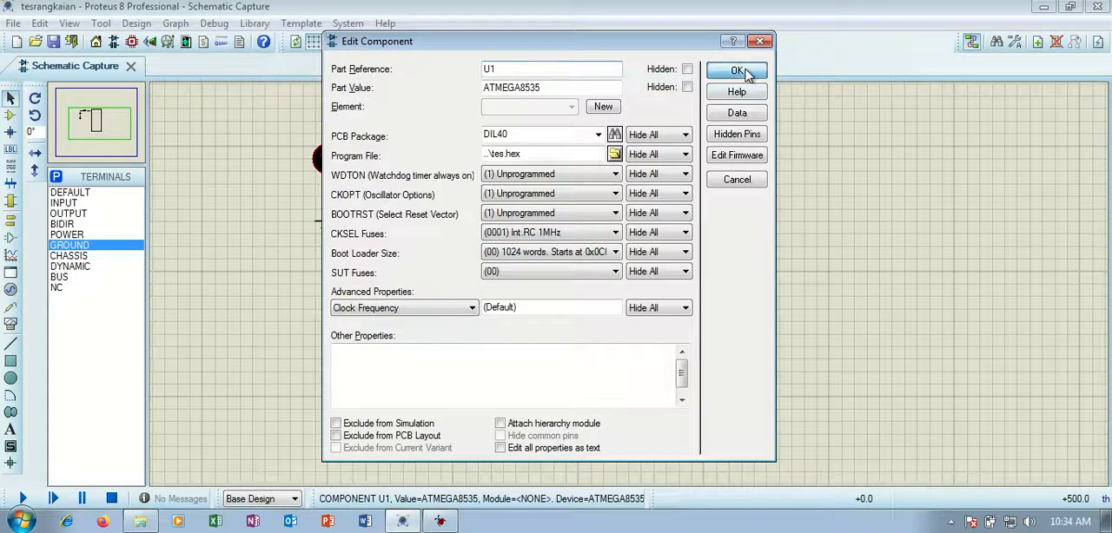
Run the circuit simulation to check LED D1, and stop it.
{"action": "left_click", "coordinate": [857, 236]}
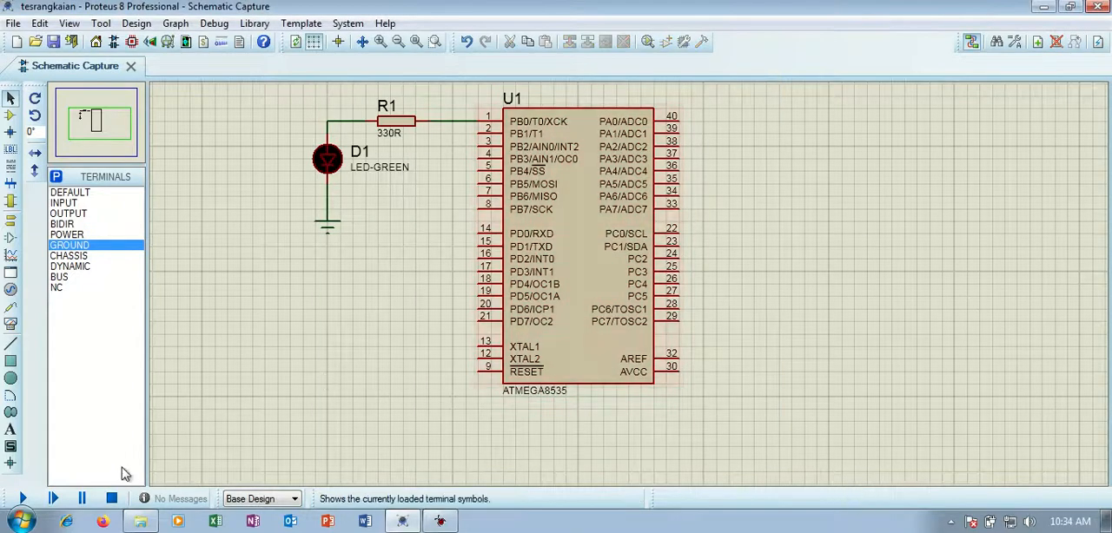
{"action": "left_click", "coordinate": [23, 499]}
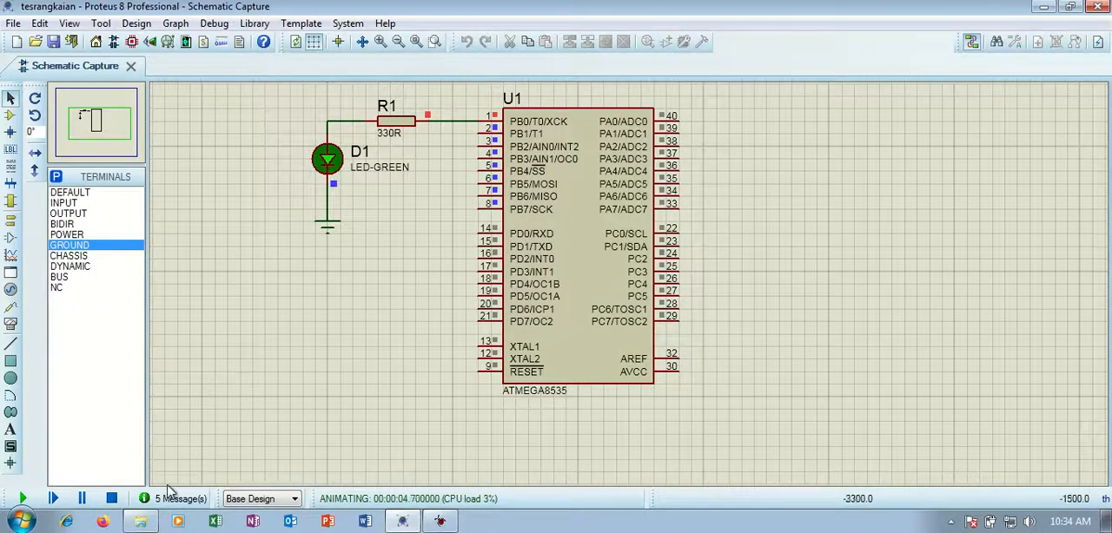
{"action": "left_click", "coordinate": [111, 499]}
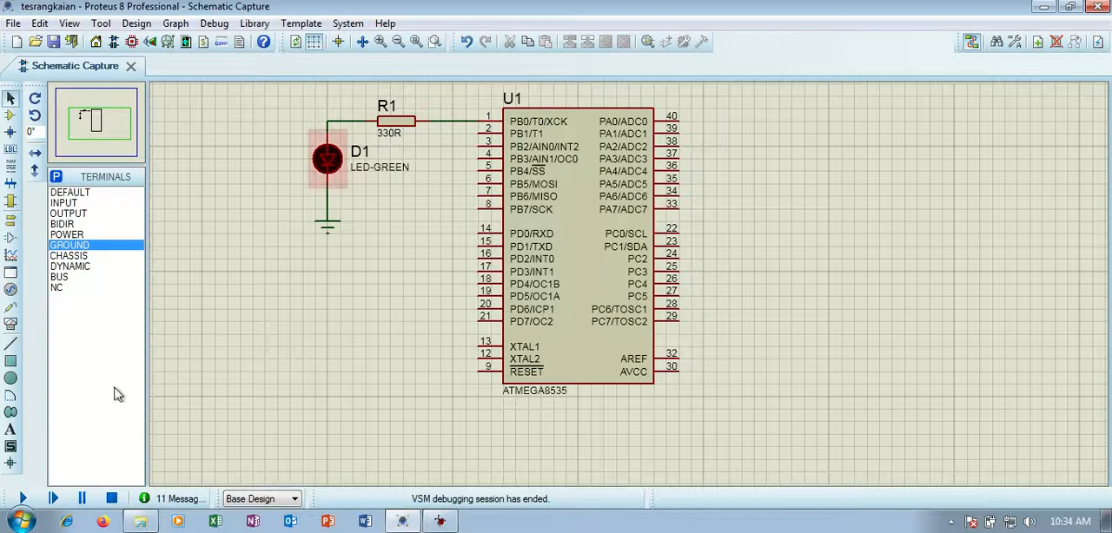
Run the simulation once more to observe LED D1 driven from PB0, and stop it.
{"action": "left_click", "coordinate": [24, 498]}
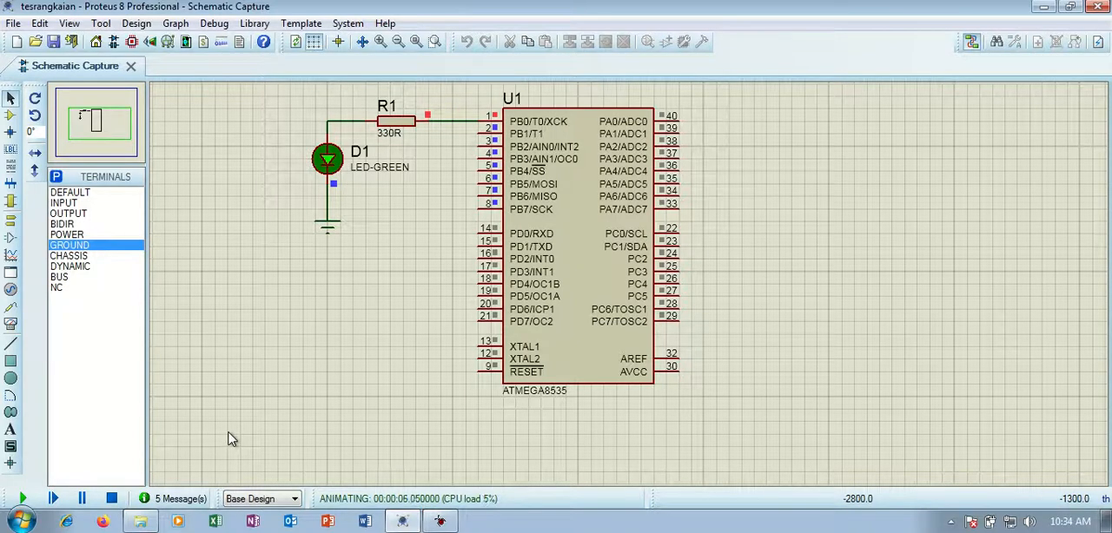
{"action": "left_click", "coordinate": [111, 500]}
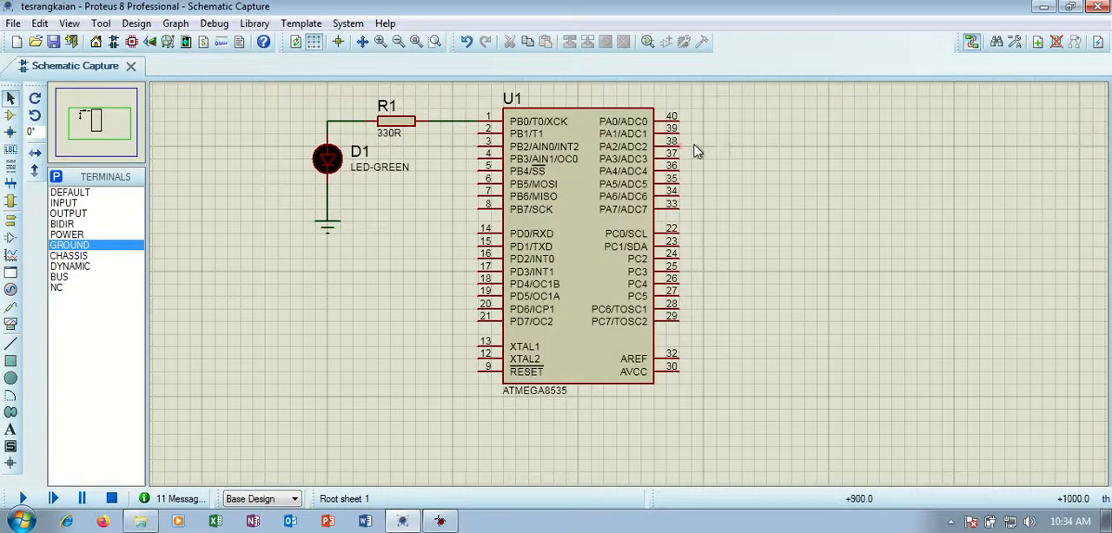
{"action": "scroll", "coordinate": [722, 148], "scroll_direction": "down", "scroll_amount": 2}
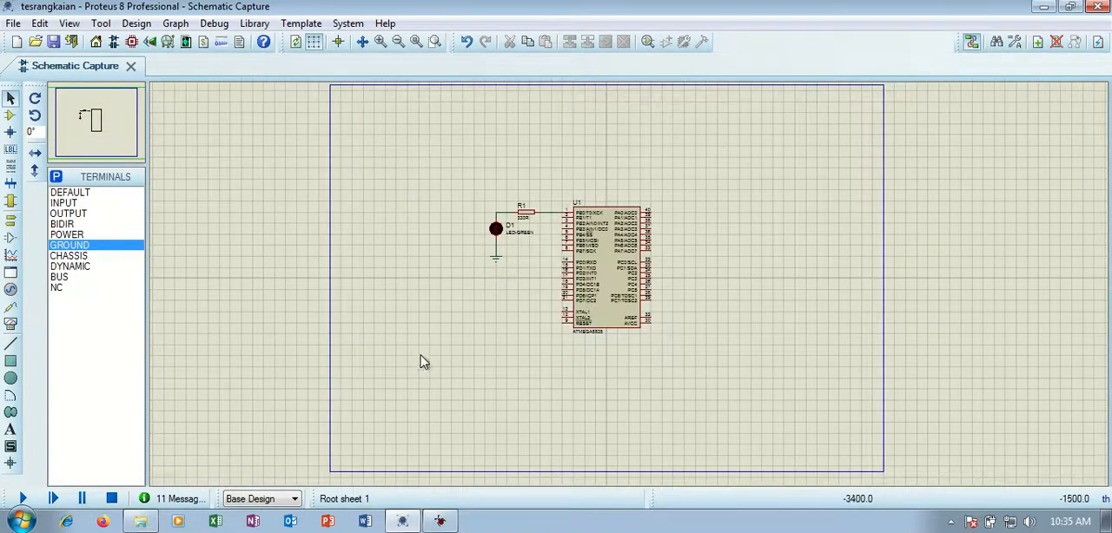
{"action": "scroll", "coordinate": [660, 274], "scroll_direction": "up", "scroll_amount": 2}
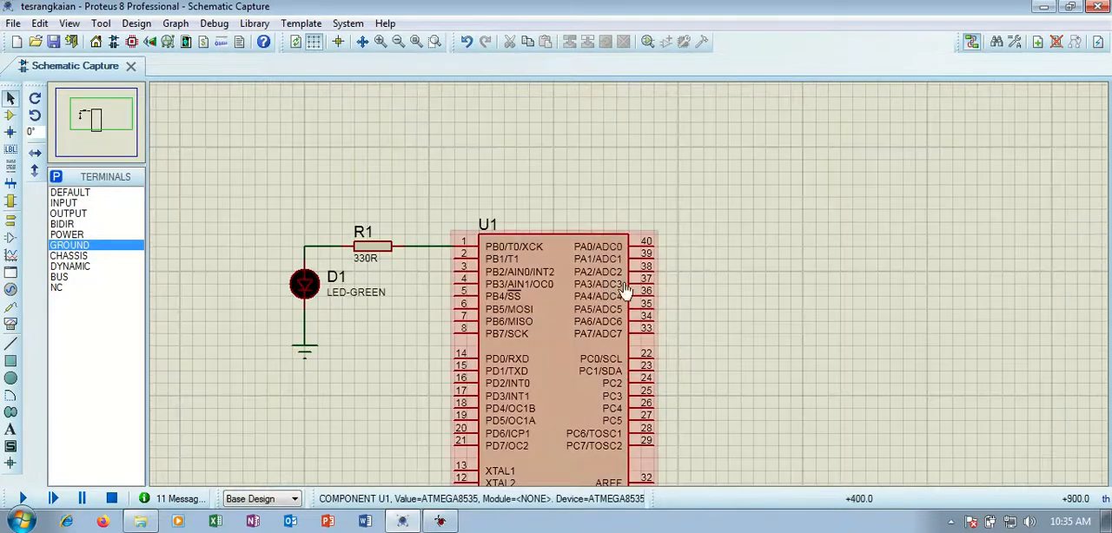
{"action": "scroll", "coordinate": [660, 365], "scroll_direction": "down", "scroll_amount": 2}
{"action": "scroll", "coordinate": [651, 335], "scroll_direction": "up", "scroll_amount": 2}
{"action": "scroll", "coordinate": [560, 165], "scroll_direction": "down", "scroll_amount": 1}
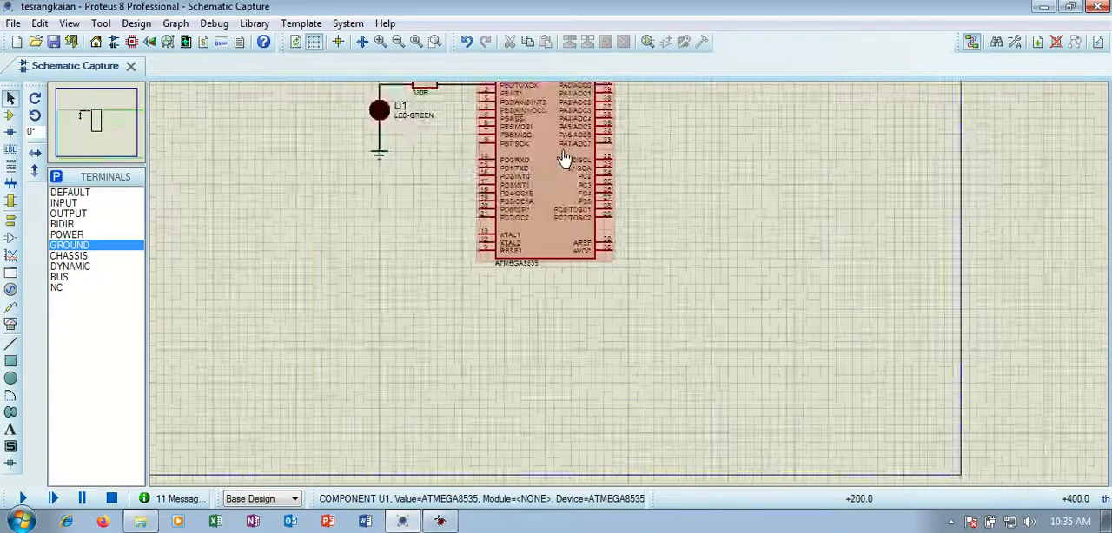
{"action": "scroll", "coordinate": [560, 165], "scroll_direction": "down", "scroll_amount": 1}
{"action": "scroll", "coordinate": [538, 163], "scroll_direction": "up", "scroll_amount": 1}
{"action": "scroll", "coordinate": [541, 164], "scroll_direction": "up", "scroll_amount": 1}
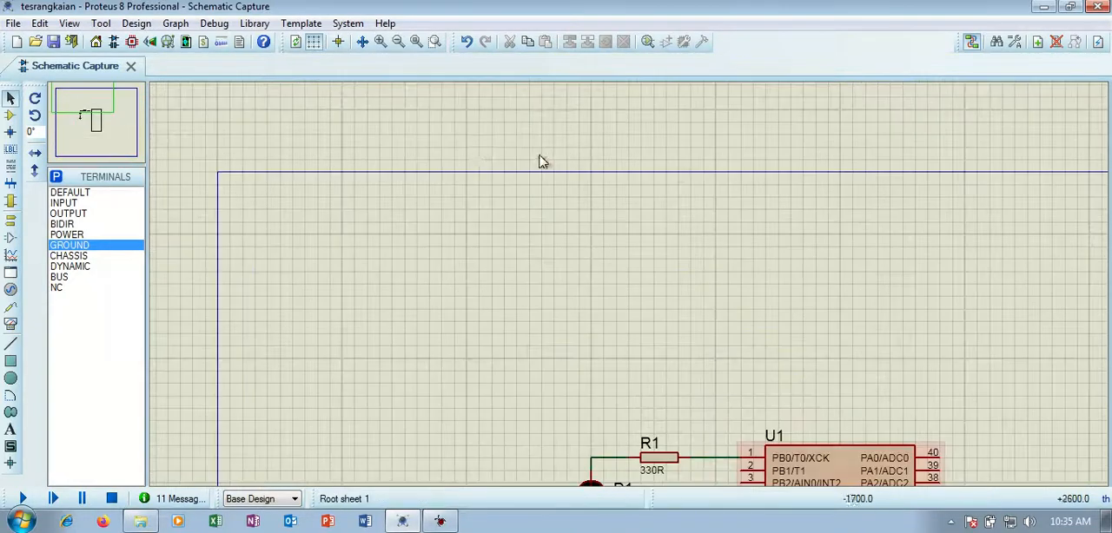
{"action": "left_click", "coordinate": [104, 113]}
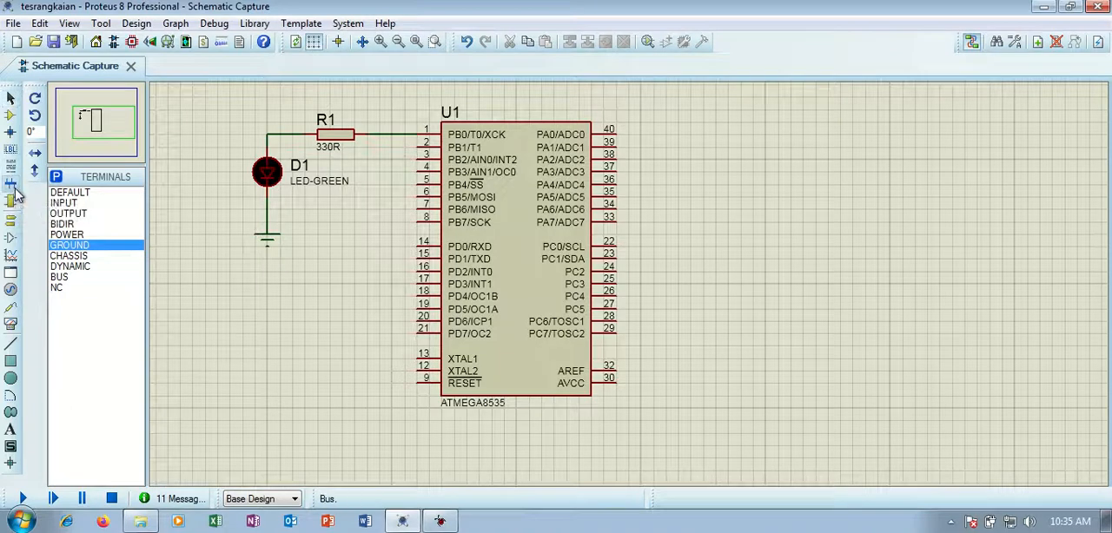
{"action": "left_click", "coordinate": [13, 203]}
{"action": "left_click", "coordinate": [65, 257]}
{"action": "left_click_drag", "start_coordinate": [715, 135], "coordinate": [704, 202]}
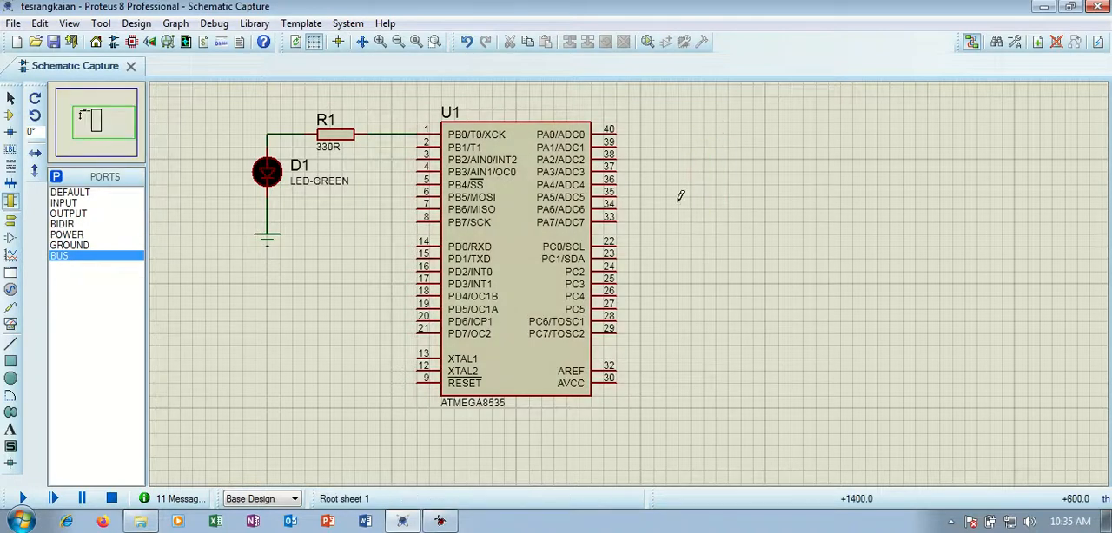
{"action": "left_click", "coordinate": [10, 223]}
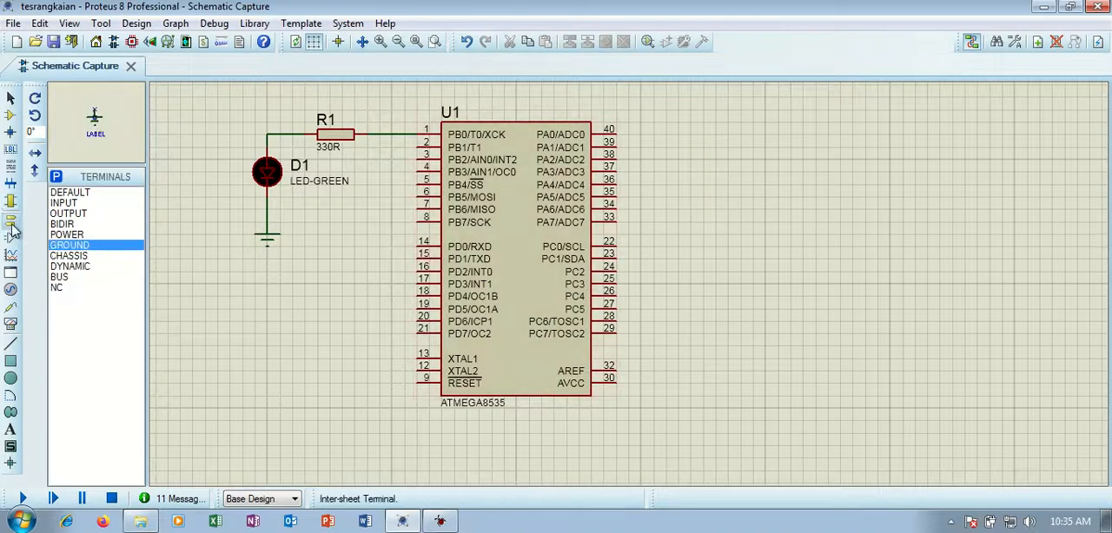
{"action": "left_click", "coordinate": [62, 277]}
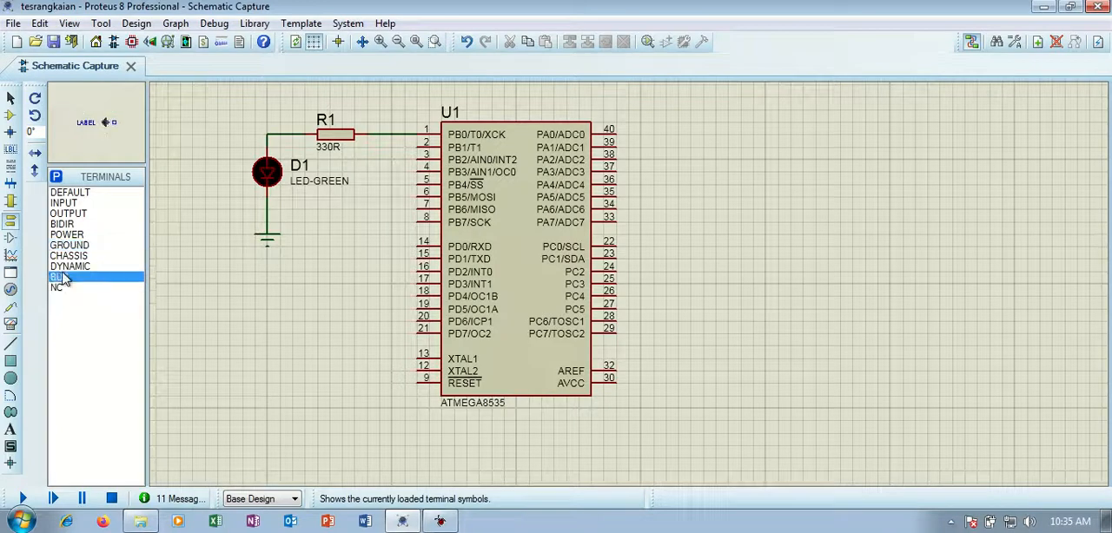
Draw a short vertical bus beside U1, alongside pins PA0 to PA7.
{"action": "left_click", "coordinate": [11, 183]}
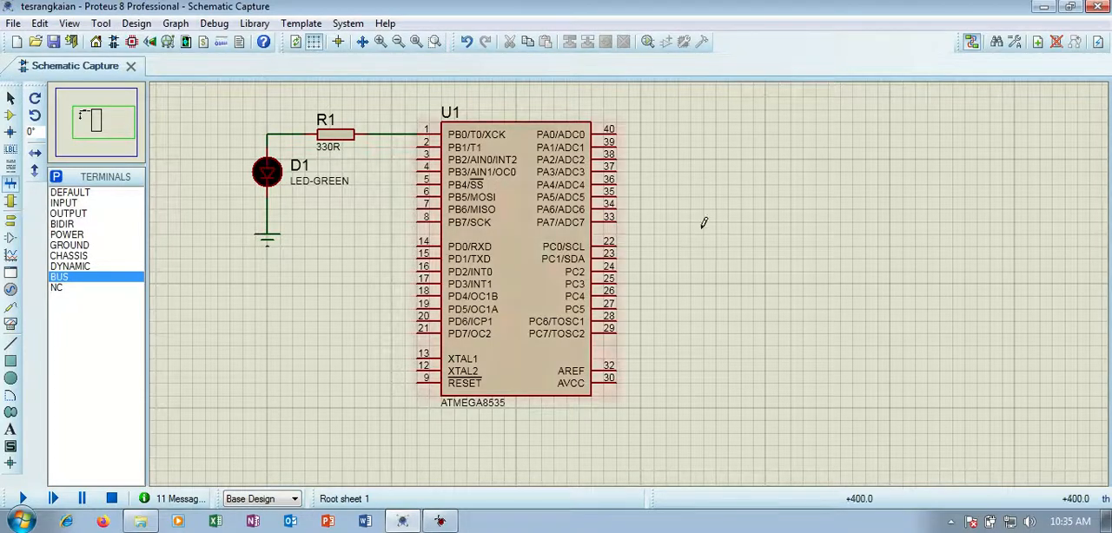
{"action": "left_click", "coordinate": [690, 131]}
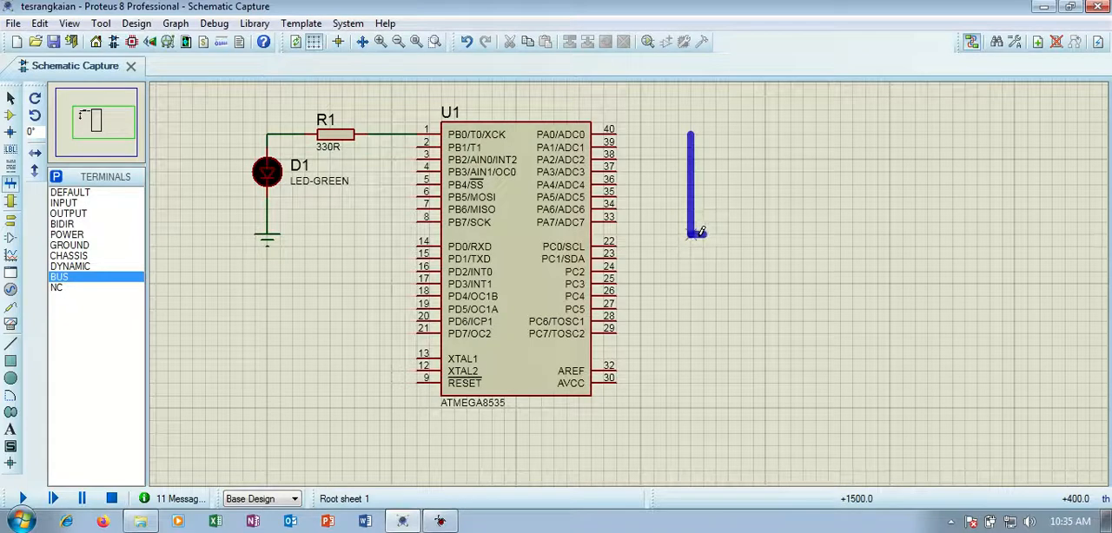
{"action": "right_click", "coordinate": [701, 230]}
{"action": "left_click", "coordinate": [664, 134]}
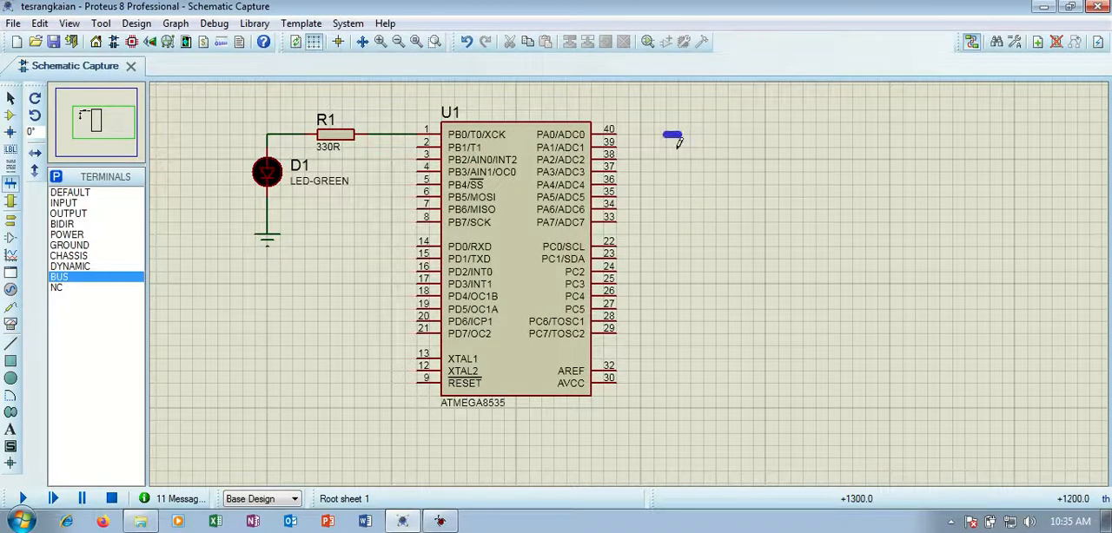
{"action": "right_click", "coordinate": [708, 209]}
{"action": "left_click", "coordinate": [678, 134]}
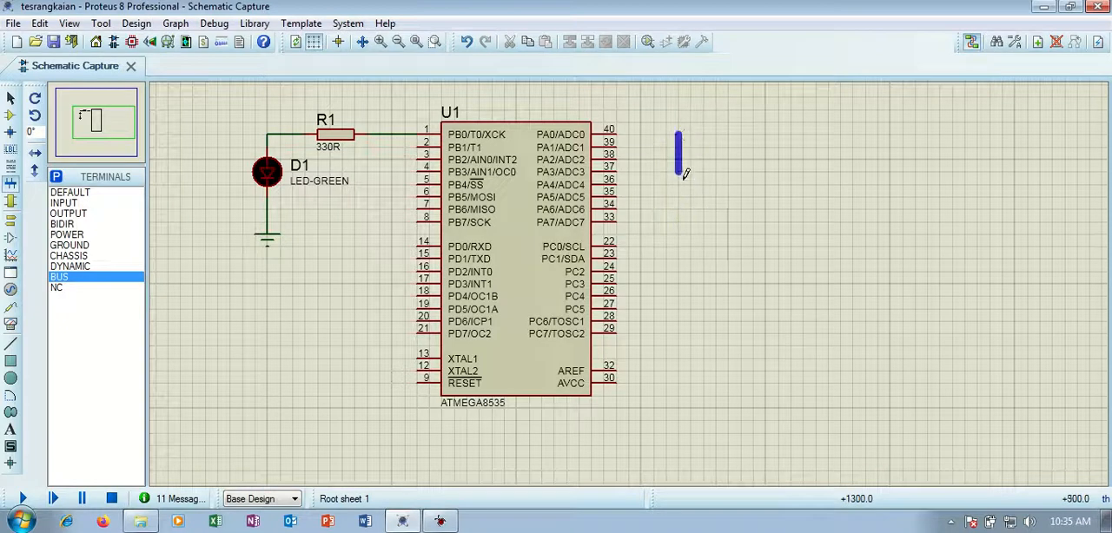
{"action": "double_click", "coordinate": [679, 221]}
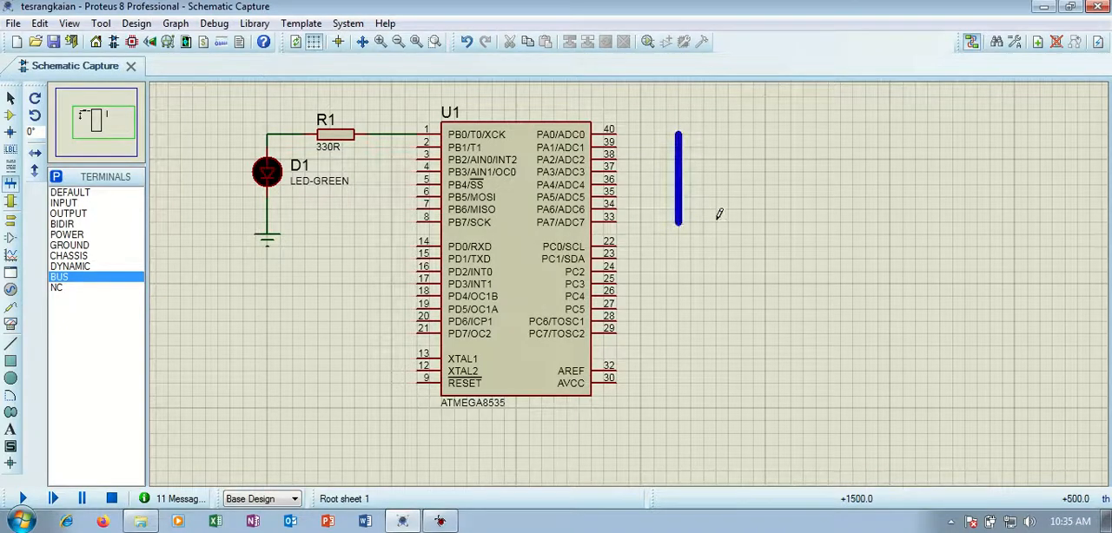
Draw a longer vertical bus beside the first one and a multi-bend bus running below it.
{"action": "left_click", "coordinate": [729, 134]}
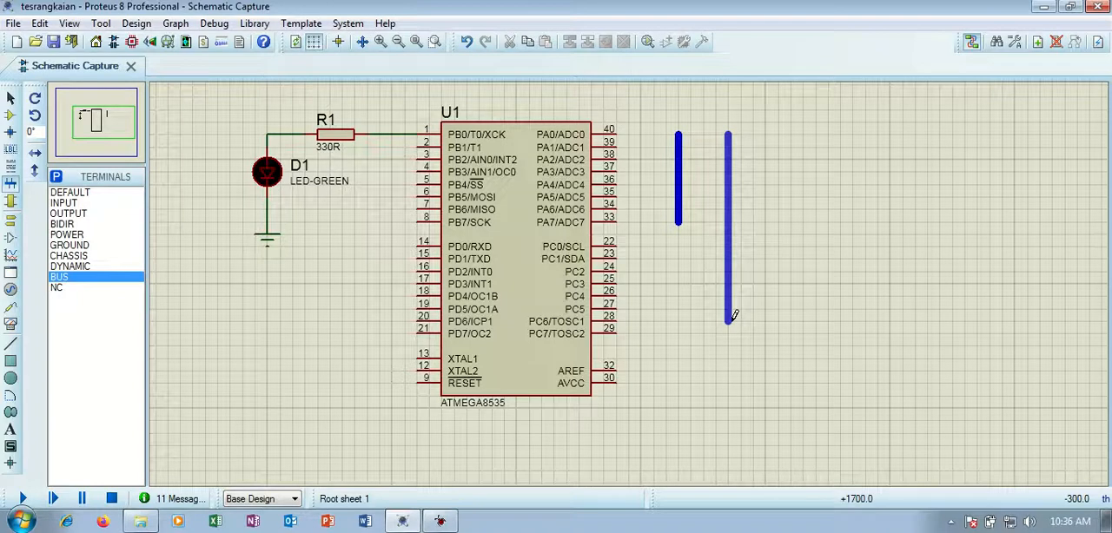
{"action": "double_click", "coordinate": [734, 315]}
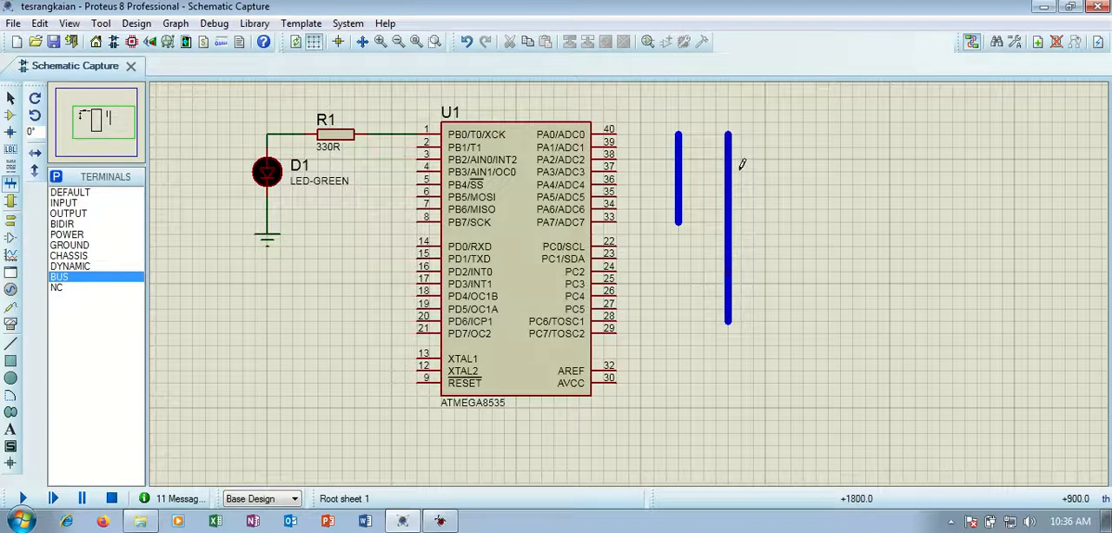
{"action": "left_click", "coordinate": [667, 273]}
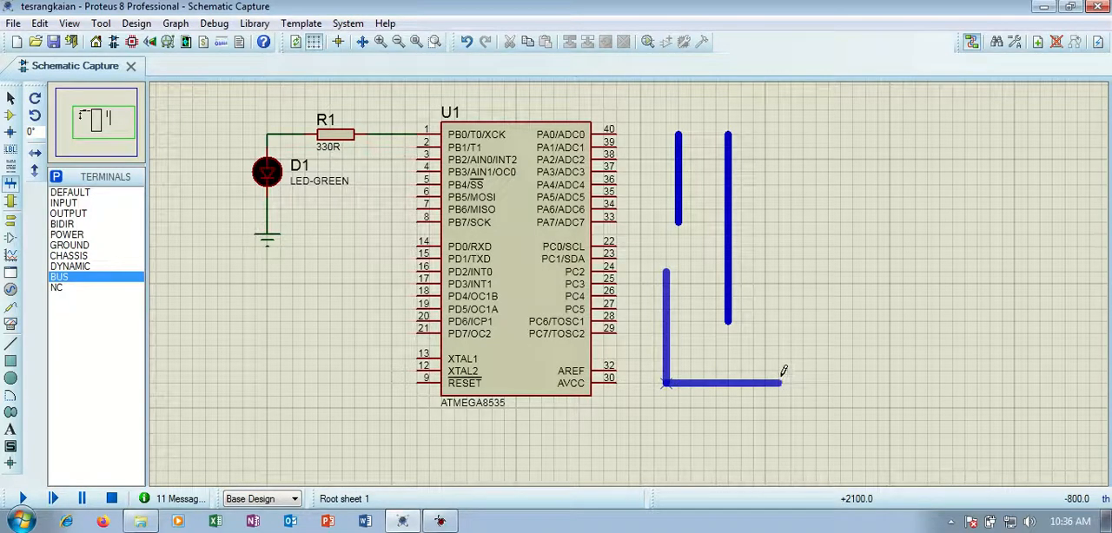
{"action": "double_click", "coordinate": [879, 370]}
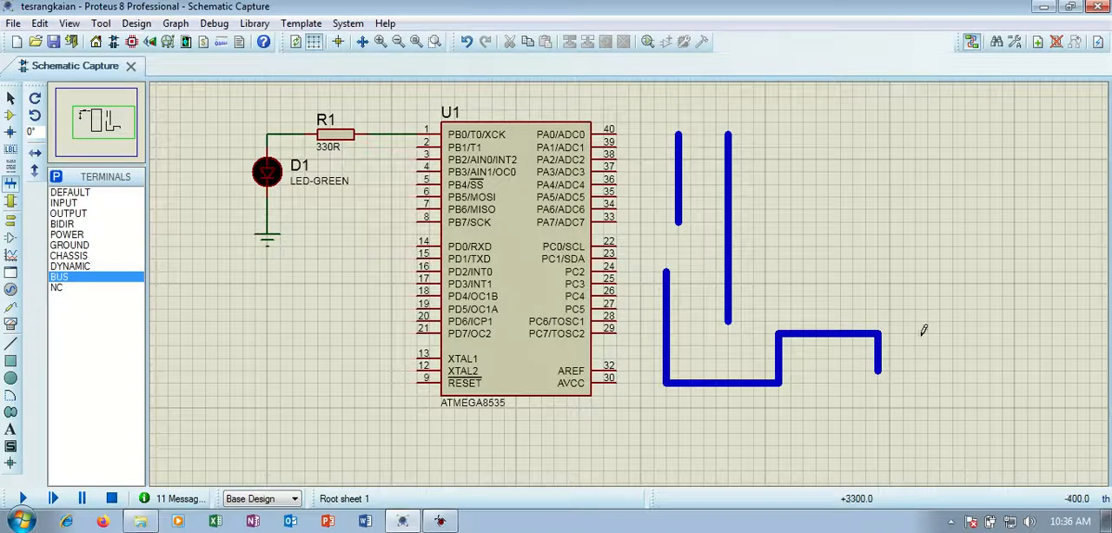
Undo the three trial buses.
{"action": "key", "text": "ctrl+z"}
{"action": "key", "text": "ctrl+z"}
{"action": "key", "text": "ctrl+z"}
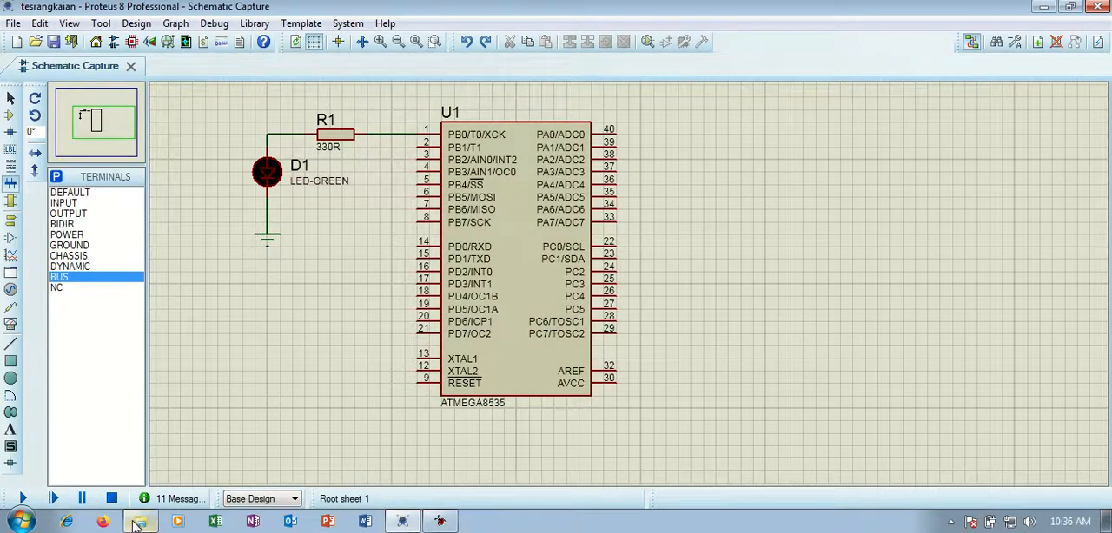
Switch to Windows Explorer and open SISMIN.pdsprj from the ATMEGA8535\SISMIN folder in Proteus.
{"action": "left_click", "coordinate": [12, 24]}
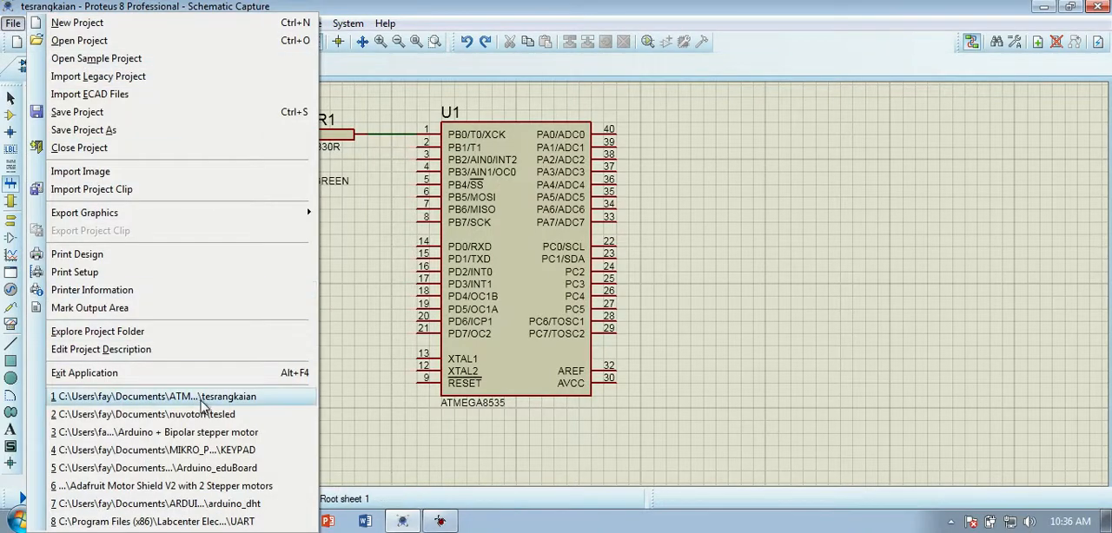
{"action": "left_click", "coordinate": [746, 357]}
{"action": "left_click", "coordinate": [144, 522]}
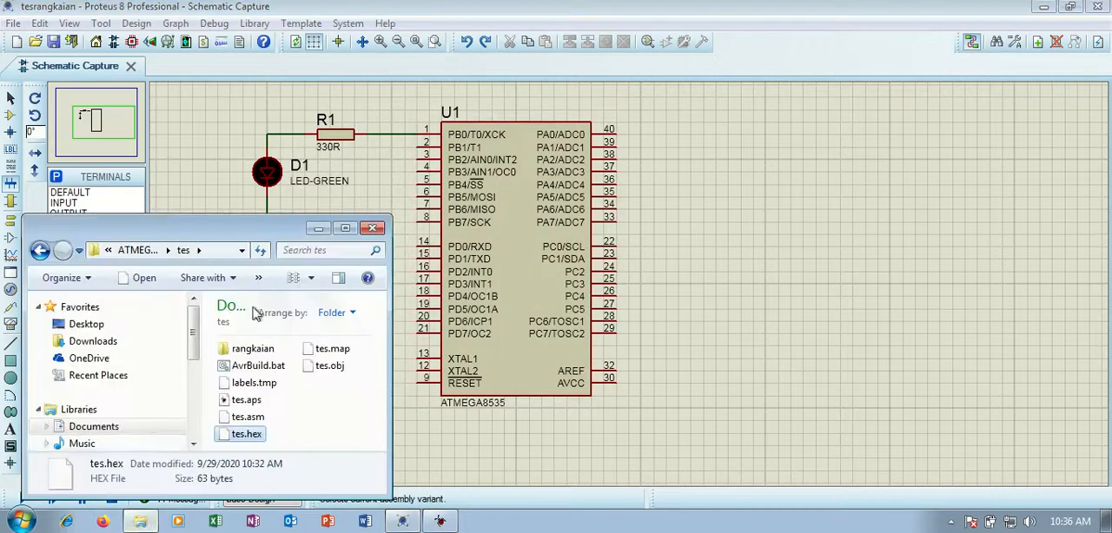
{"action": "left_click", "coordinate": [345, 228]}
{"action": "left_click", "coordinate": [239, 30]}
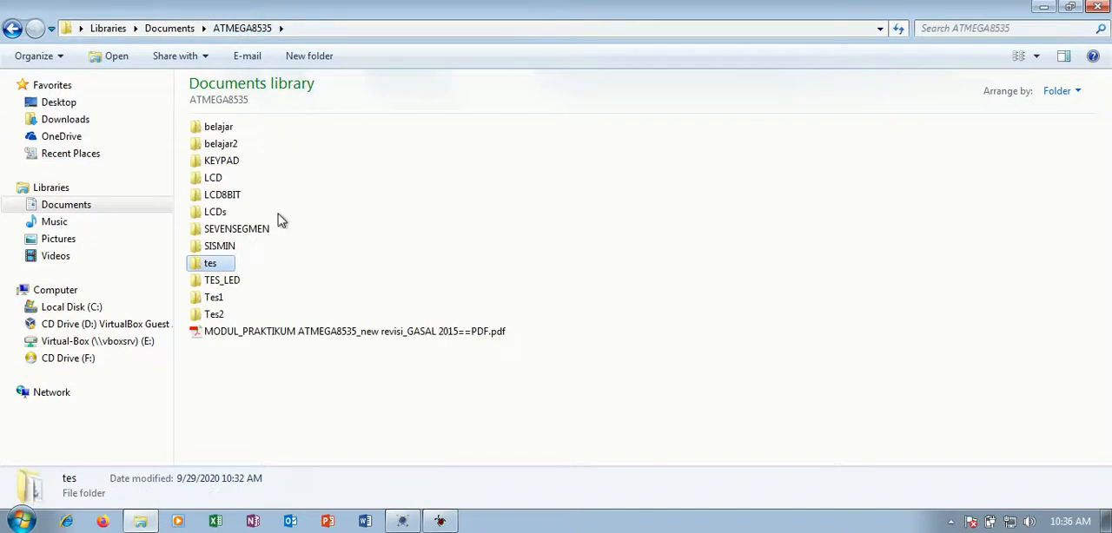
{"action": "double_click", "coordinate": [218, 249]}
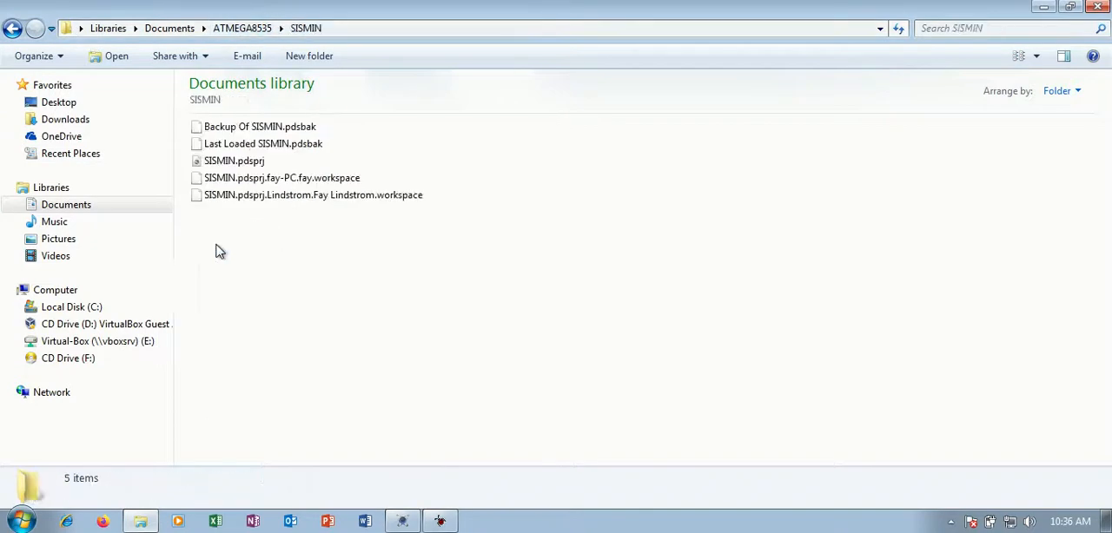
{"action": "left_click", "coordinate": [233, 168]}
{"action": "double_click", "coordinate": [232, 168]}
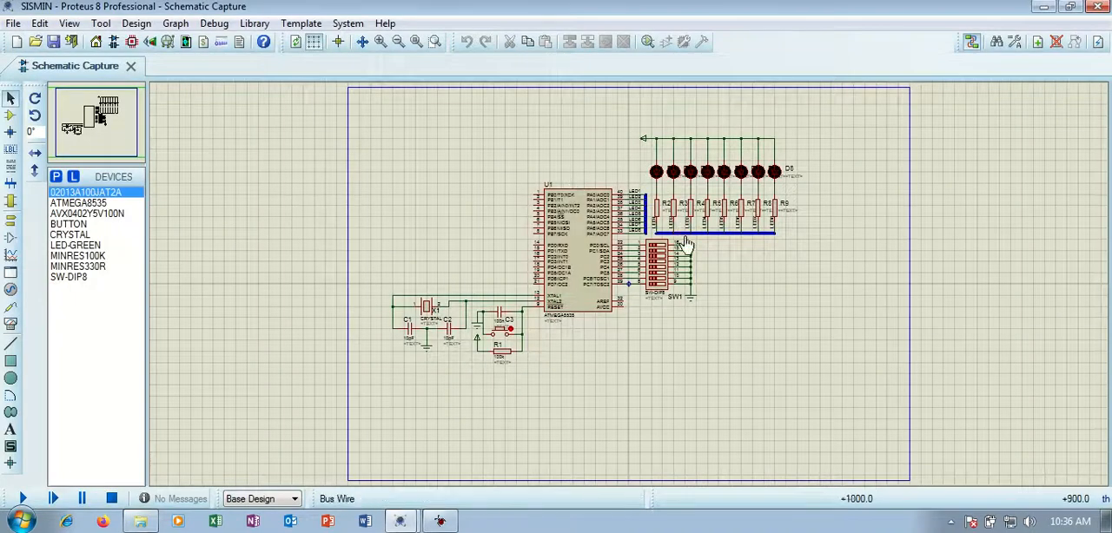
Examine the bus wiring at U1's port A in the SISMIN schematic and the properties of wire label LED1.
{"action": "scroll", "coordinate": [588, 221], "scroll_direction": "up", "scroll_amount": 2}
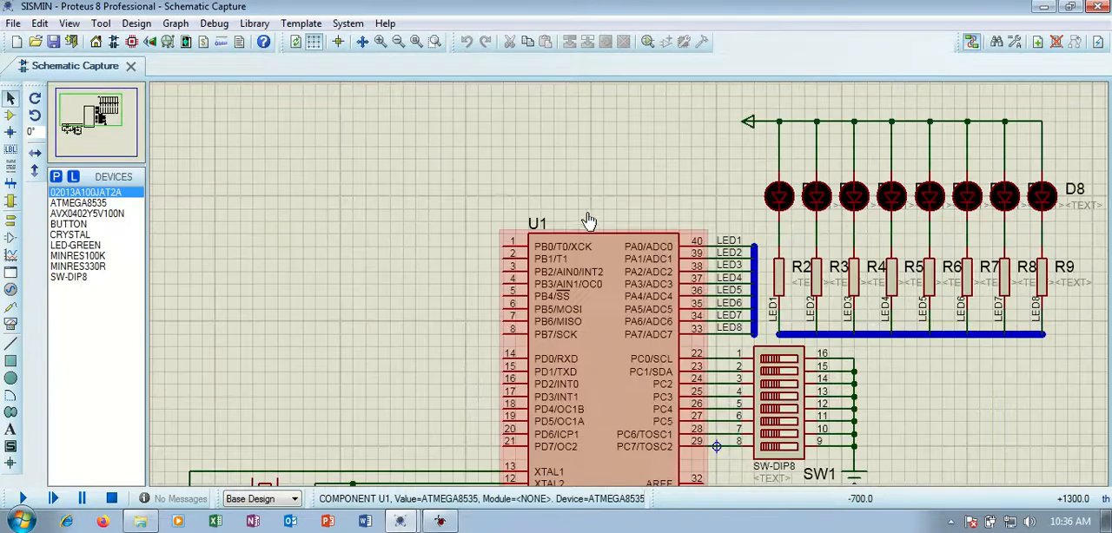
{"action": "left_click", "coordinate": [103, 129]}
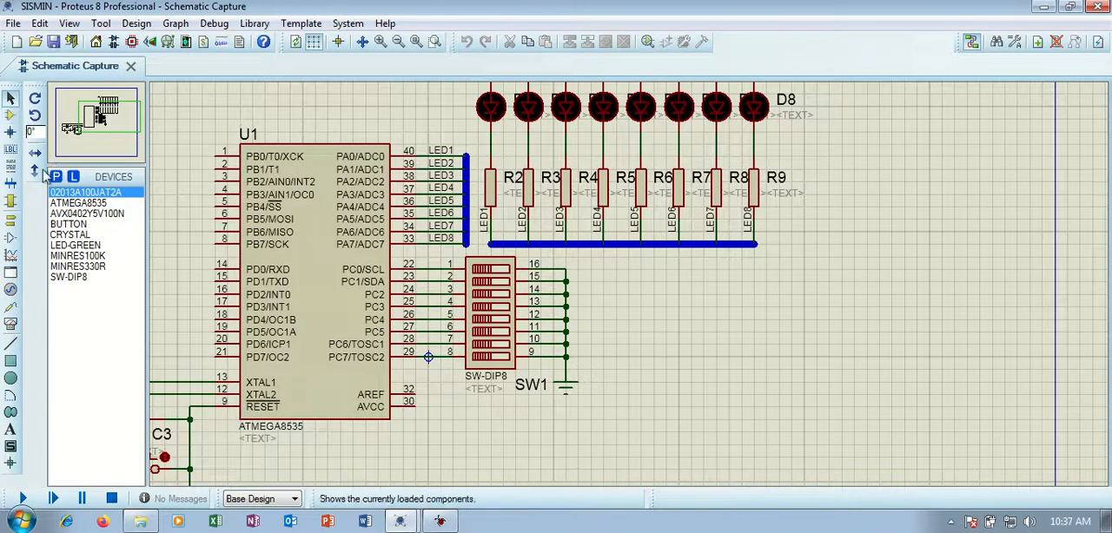
{"action": "double_click", "coordinate": [442, 152]}
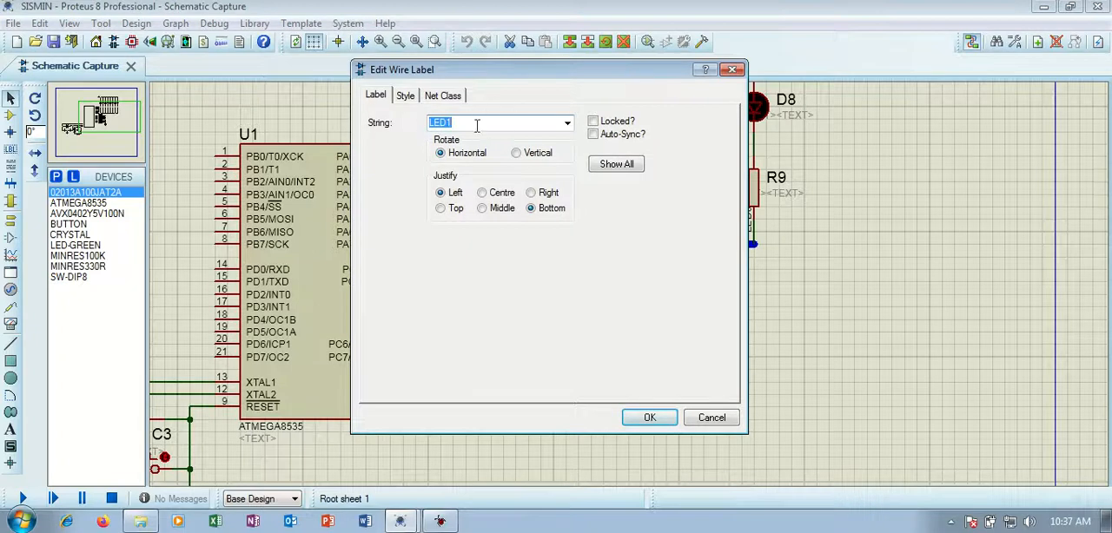
{"action": "left_click", "coordinate": [732, 69]}
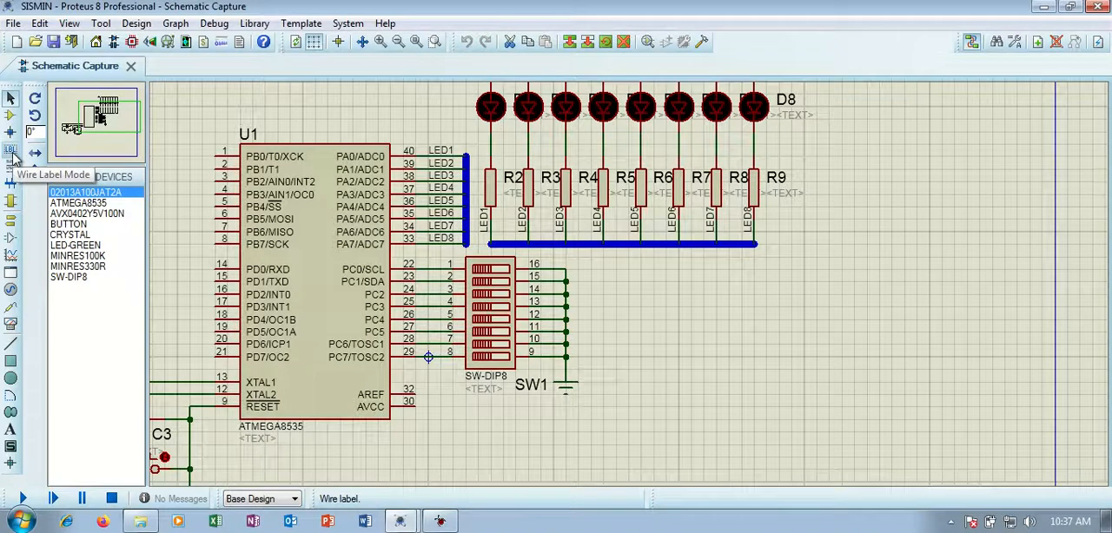
Return to the tesrangkaian project and draw a vertical bus next to U1, spanning pins PA0 to PA7.
{"action": "mouse_move", "coordinate": [401, 521]}
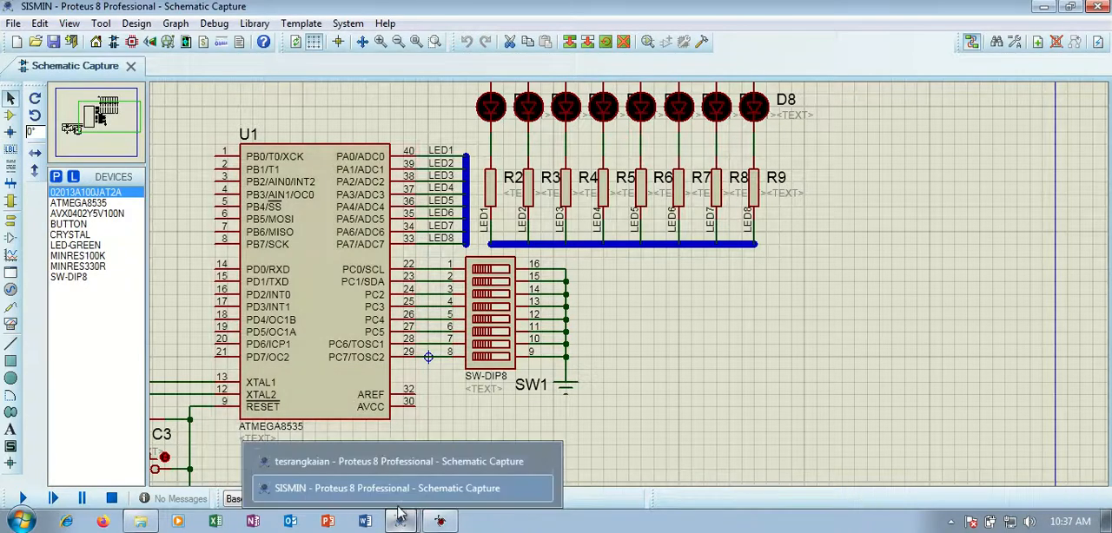
{"action": "left_click", "coordinate": [386, 470]}
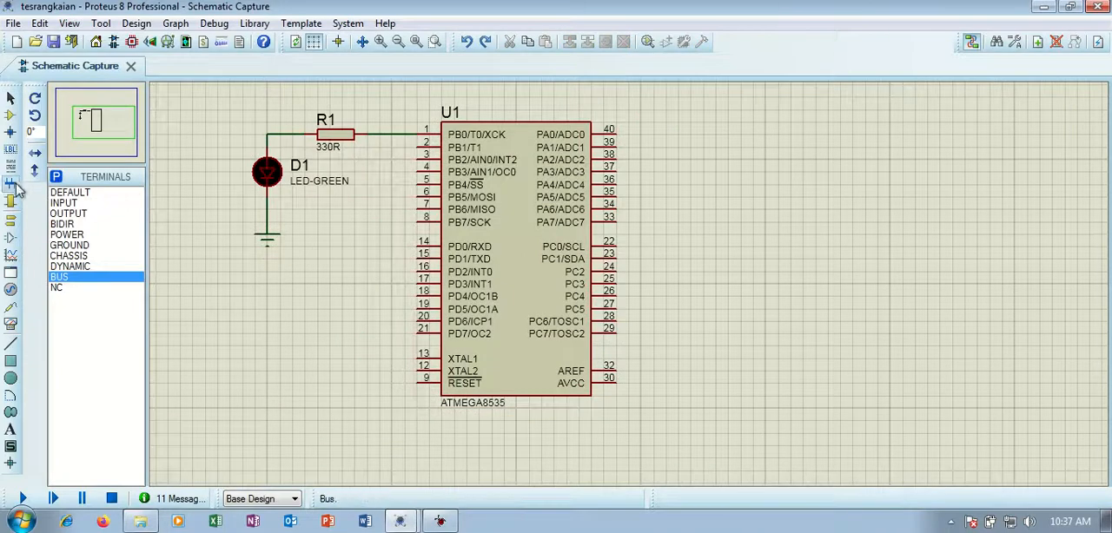
{"action": "left_click", "coordinate": [653, 132]}
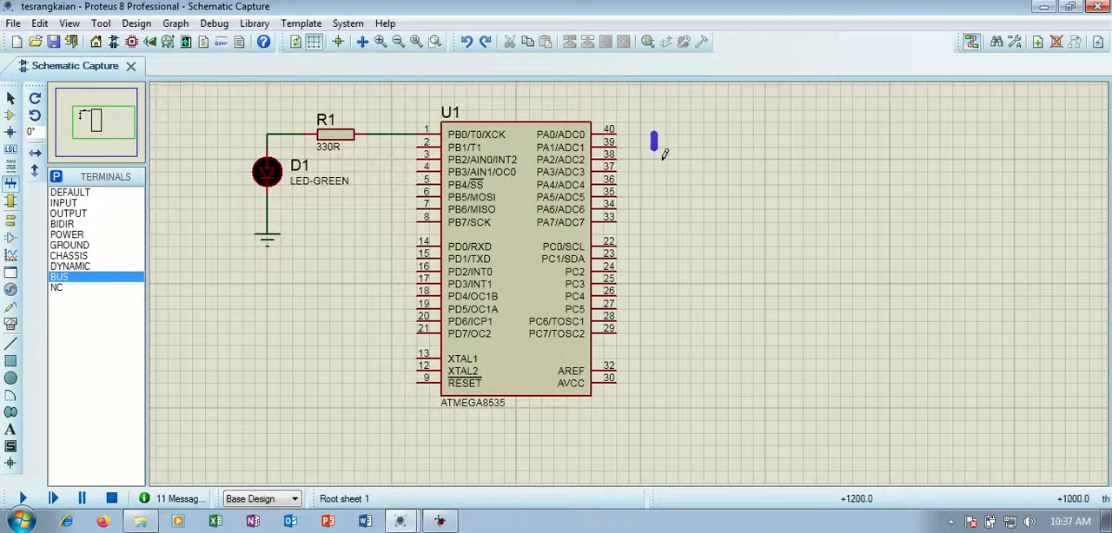
{"action": "double_click", "coordinate": [654, 223]}
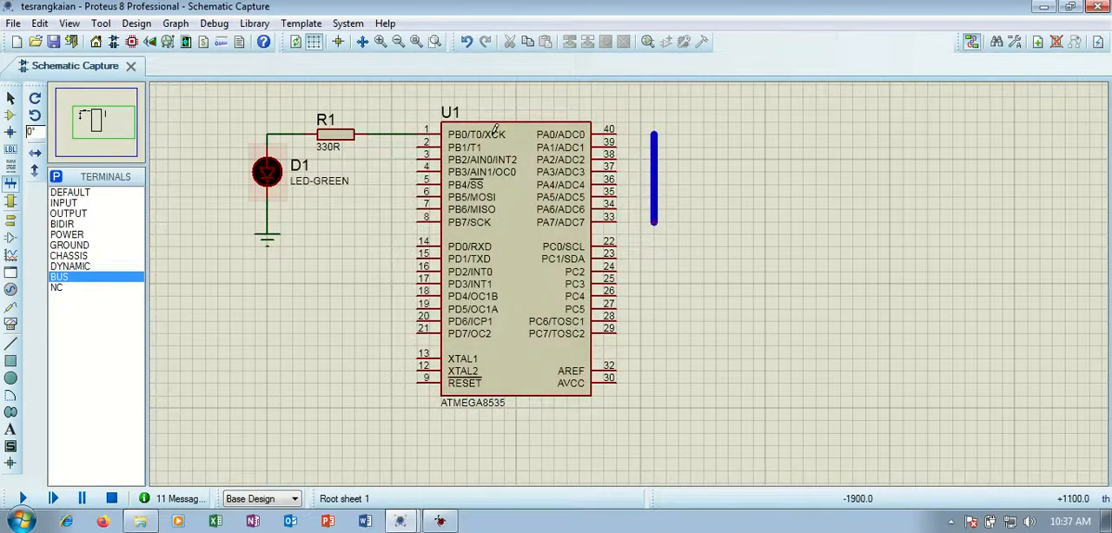
Wire U1's port A pins PA0 to PA7 individually to the vertical bus beside the chip.
{"action": "left_click", "coordinate": [621, 130]}
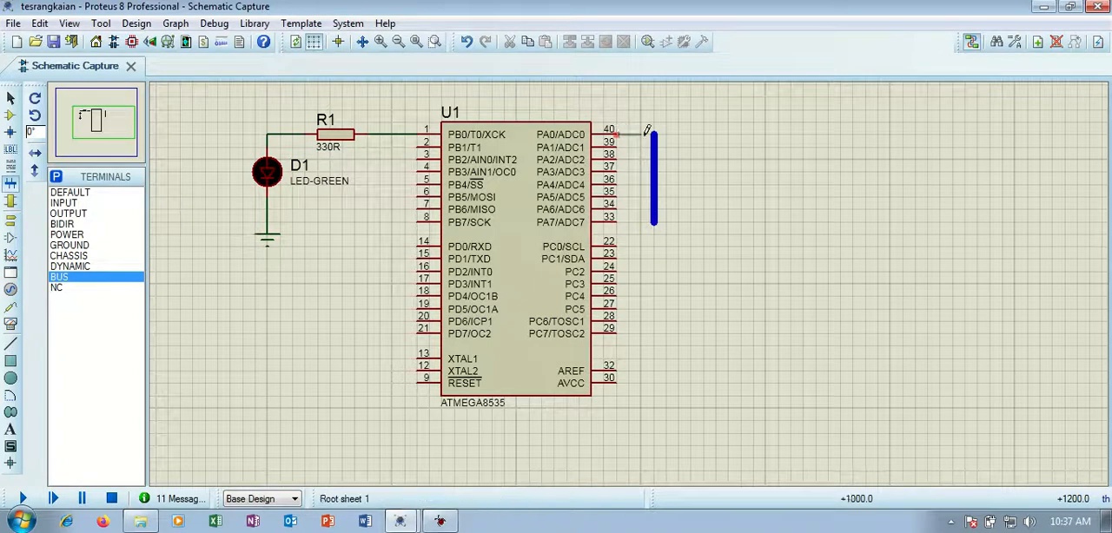
{"action": "left_click", "coordinate": [617, 147]}
{"action": "left_click", "coordinate": [654, 148]}
{"action": "left_click", "coordinate": [617, 160]}
{"action": "left_click", "coordinate": [654, 159]}
{"action": "left_click", "coordinate": [619, 171]}
{"action": "left_click", "coordinate": [654, 171]}
{"action": "left_click", "coordinate": [622, 180]}
{"action": "left_click", "coordinate": [654, 184]}
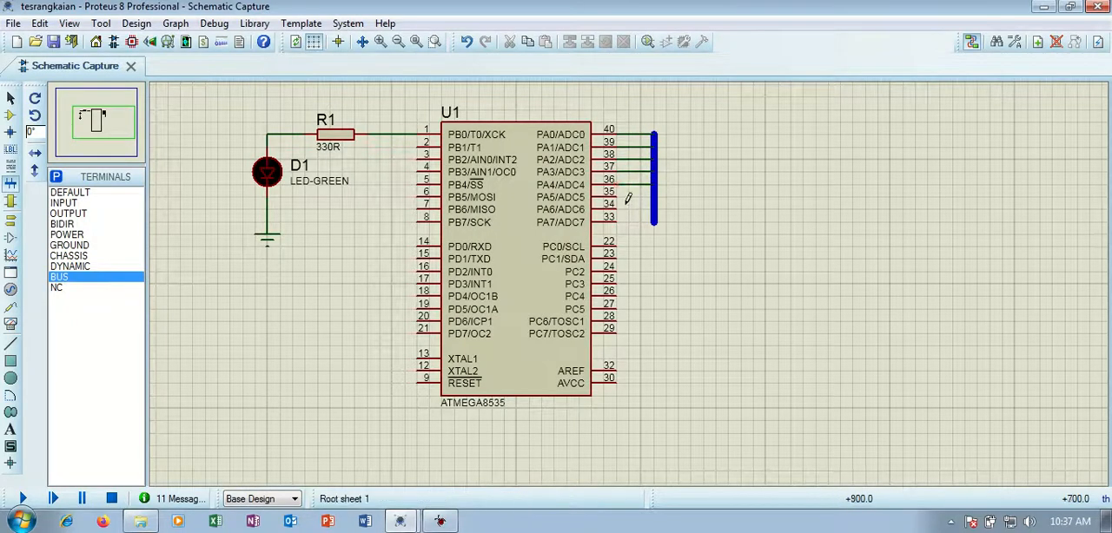
{"action": "left_click", "coordinate": [616, 197]}
{"action": "left_click", "coordinate": [653, 197]}
{"action": "left_click", "coordinate": [618, 210]}
{"action": "left_click", "coordinate": [653, 205]}
{"action": "left_click", "coordinate": [619, 222]}
{"action": "left_click", "coordinate": [657, 219]}
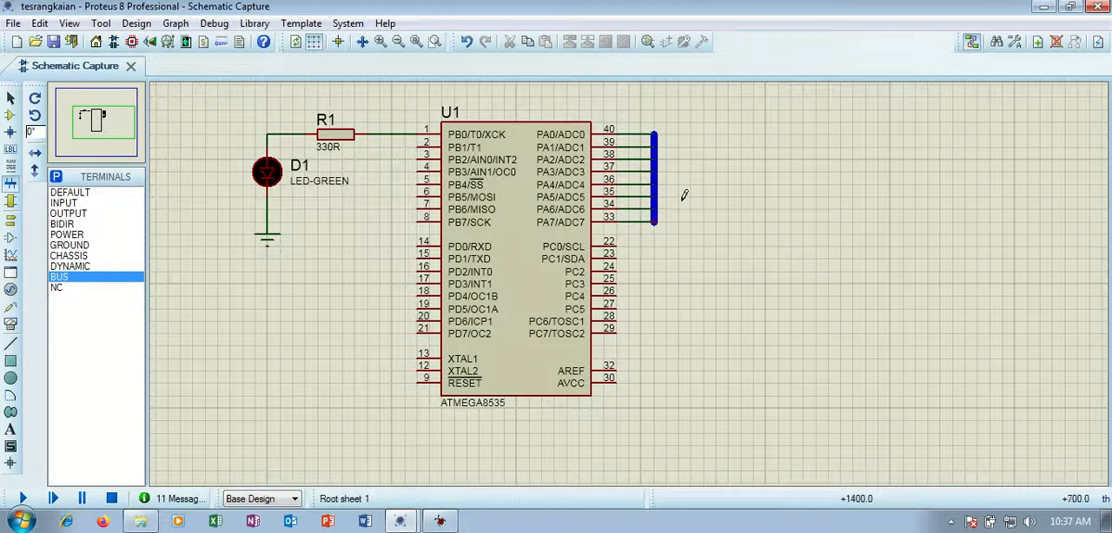
Label the wire between U1's PA0 pin and the bus led_a.
{"action": "left_click", "coordinate": [12, 153]}
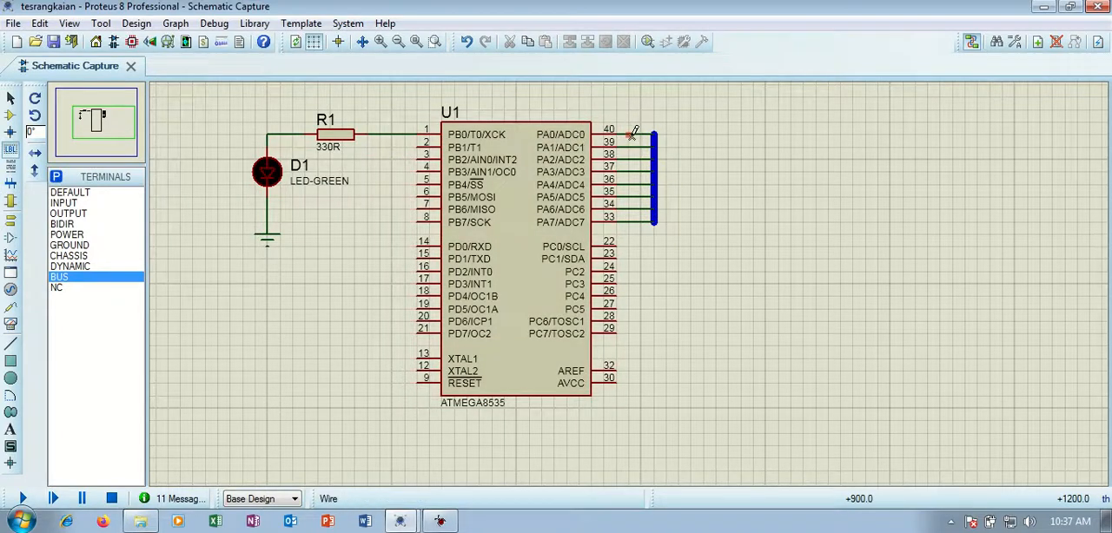
{"action": "scroll", "coordinate": [632, 130], "scroll_direction": "up", "scroll_amount": 2}
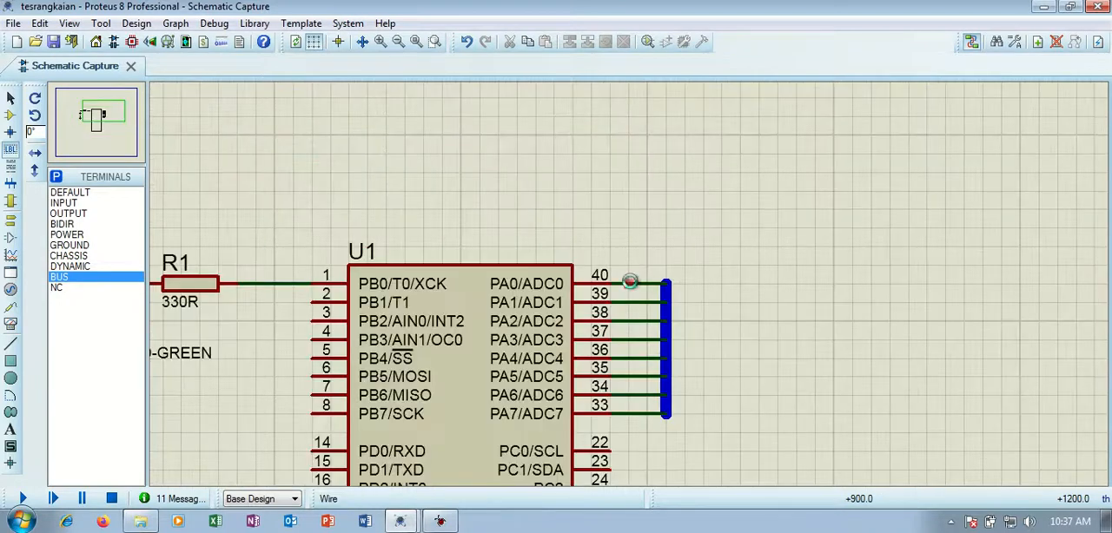
{"action": "left_click", "coordinate": [632, 280]}
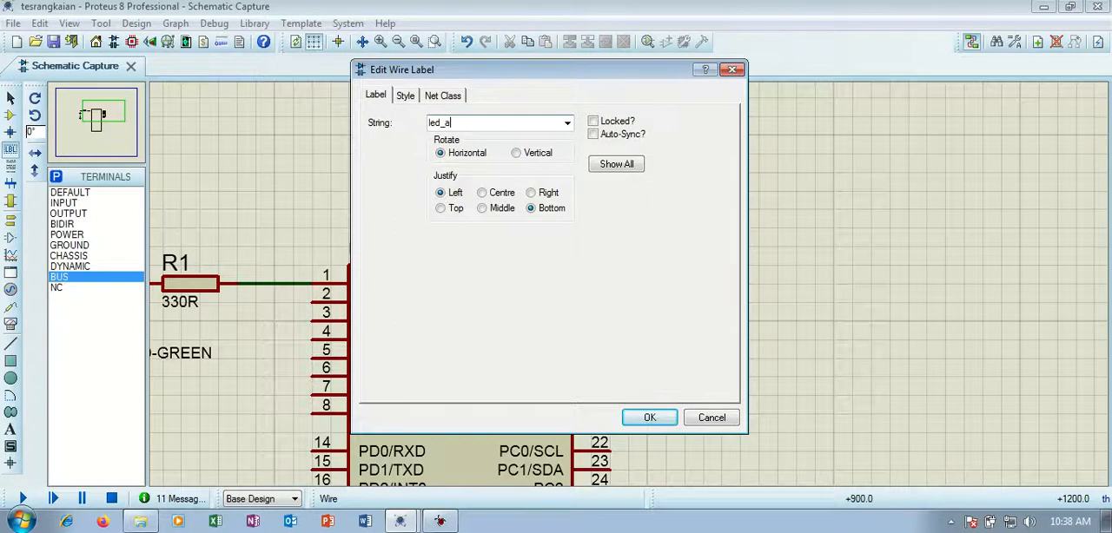
{"action": "key", "text": "Return"}
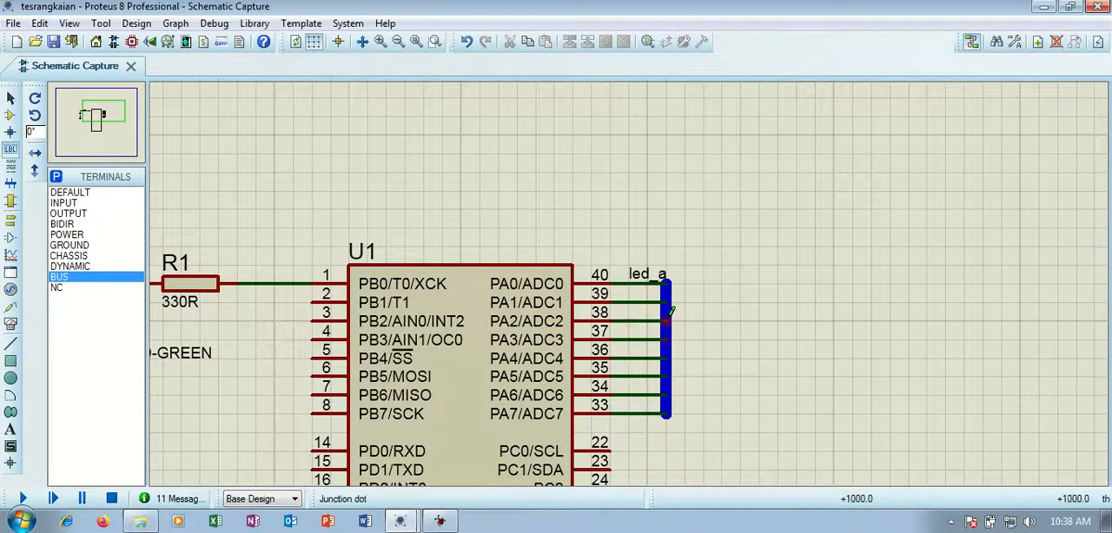
Place three LED-GREEN components in a horizontal row in the empty sheet area above and to the right of U1.
{"action": "scroll", "coordinate": [700, 278], "scroll_direction": "down", "scroll_amount": 1}
{"action": "scroll", "coordinate": [695, 302], "scroll_direction": "down", "scroll_amount": 1}
{"action": "scroll", "coordinate": [678, 300], "scroll_direction": "up", "scroll_amount": 2}
{"action": "scroll", "coordinate": [605, 230], "scroll_direction": "down", "scroll_amount": 2}
{"action": "scroll", "coordinate": [690, 182], "scroll_direction": "up", "scroll_amount": 1}
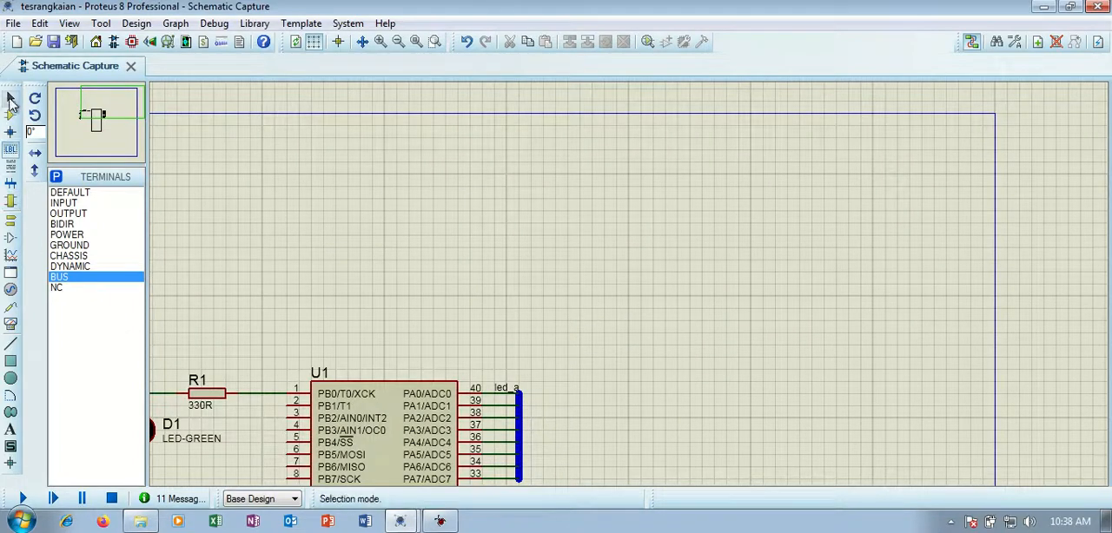
{"action": "left_click", "coordinate": [11, 117]}
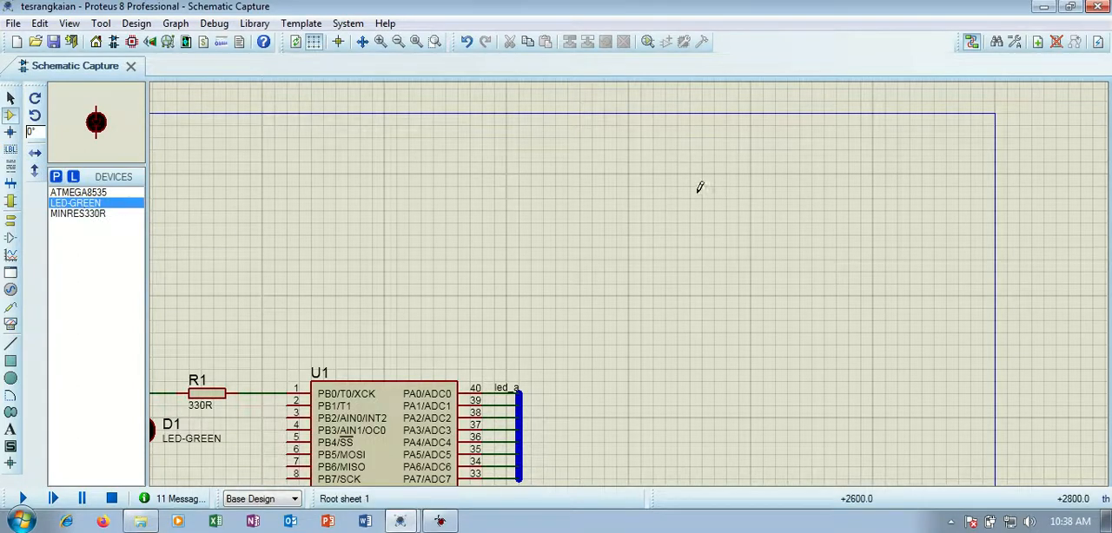
{"action": "left_click", "coordinate": [705, 154]}
{"action": "left_click", "coordinate": [695, 213]}
{"action": "left_click", "coordinate": [793, 213]}
{"action": "left_click", "coordinate": [793, 213]}
{"action": "left_click", "coordinate": [883, 213]}
{"action": "left_click", "coordinate": [890, 213]}
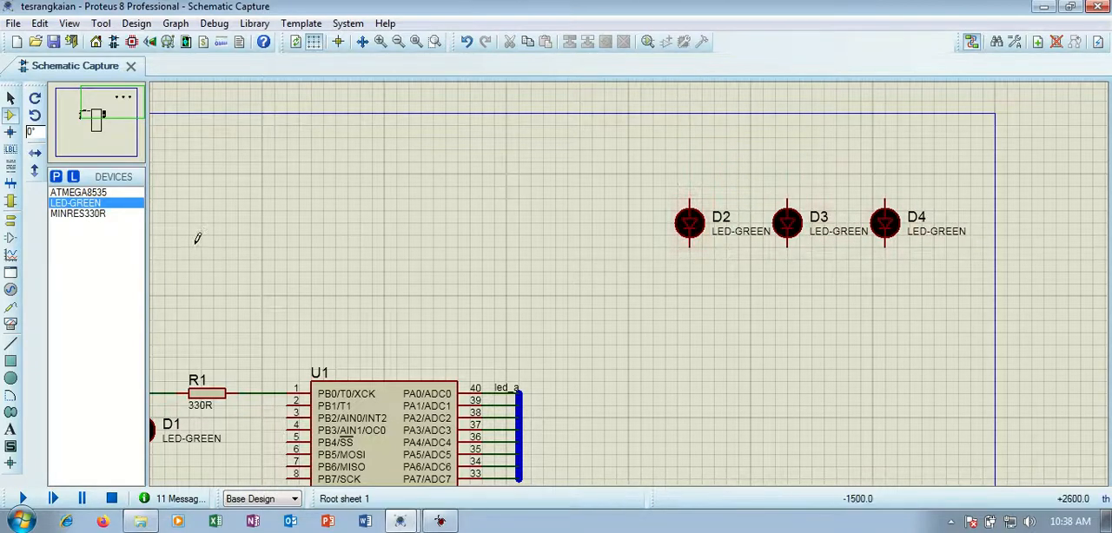
Place three MINRES330R resistors in a row, each just above and left of one of the new LEDs.
{"action": "left_click", "coordinate": [77, 213]}
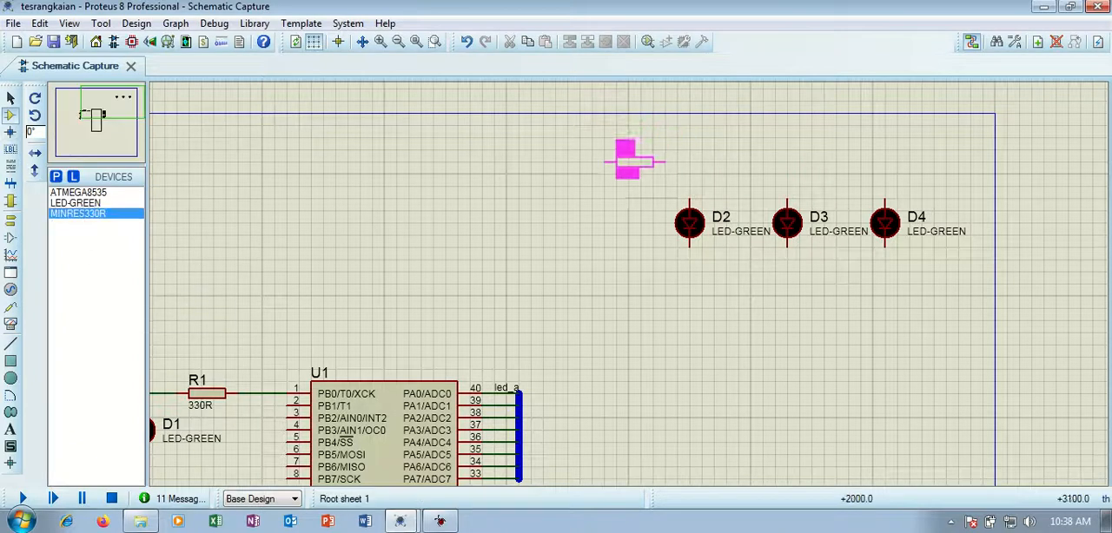
{"action": "left_click", "coordinate": [646, 174]}
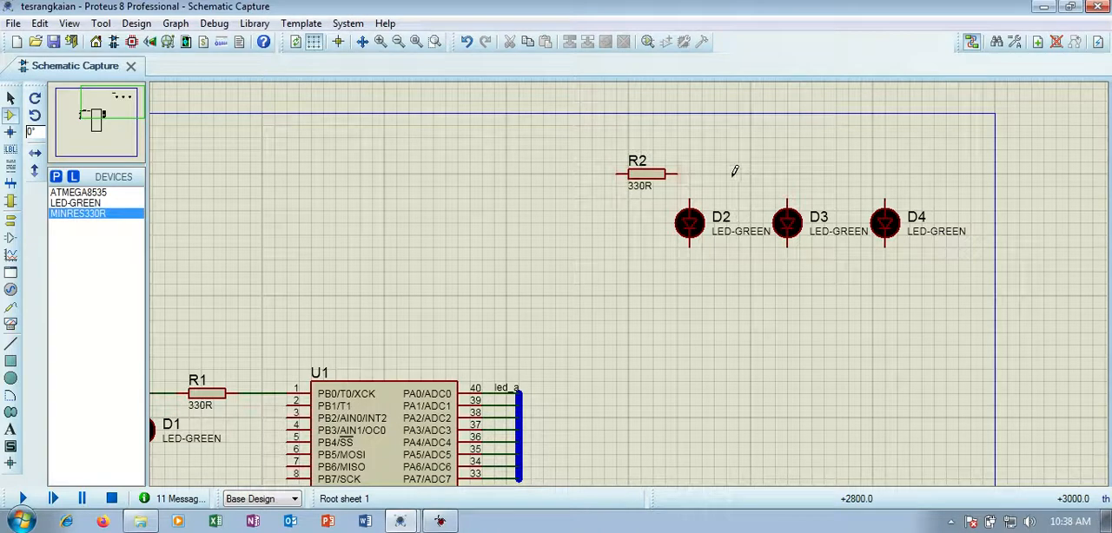
{"action": "left_click", "coordinate": [727, 167]}
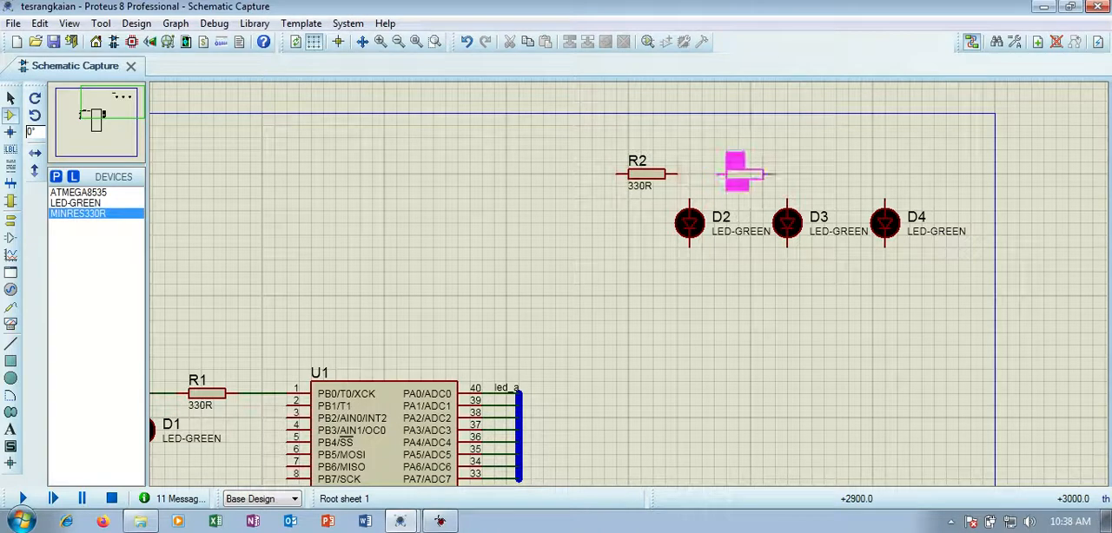
{"action": "left_click", "coordinate": [744, 174]}
{"action": "left_click", "coordinate": [834, 170]}
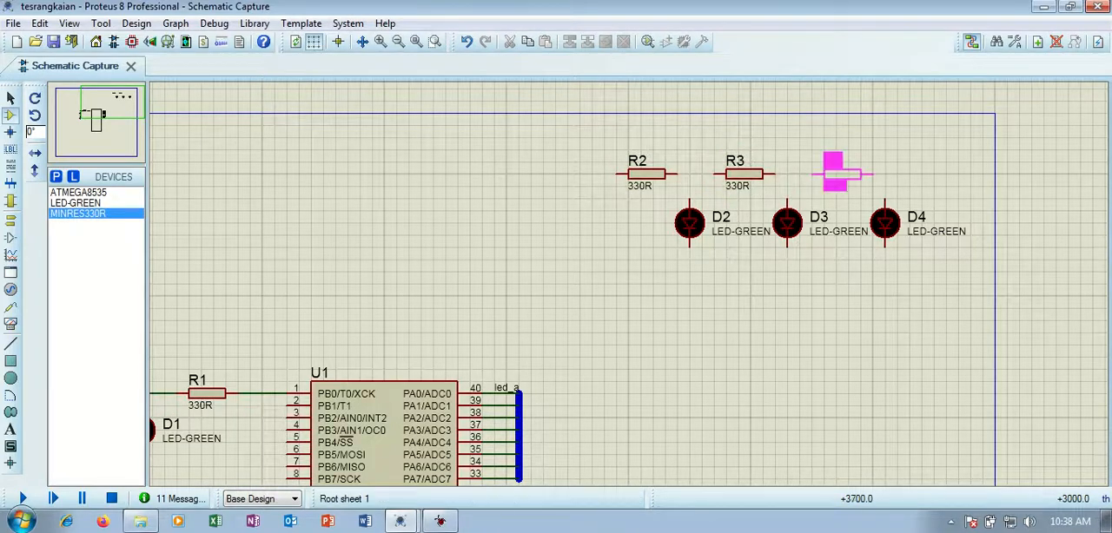
{"action": "left_click", "coordinate": [834, 172]}
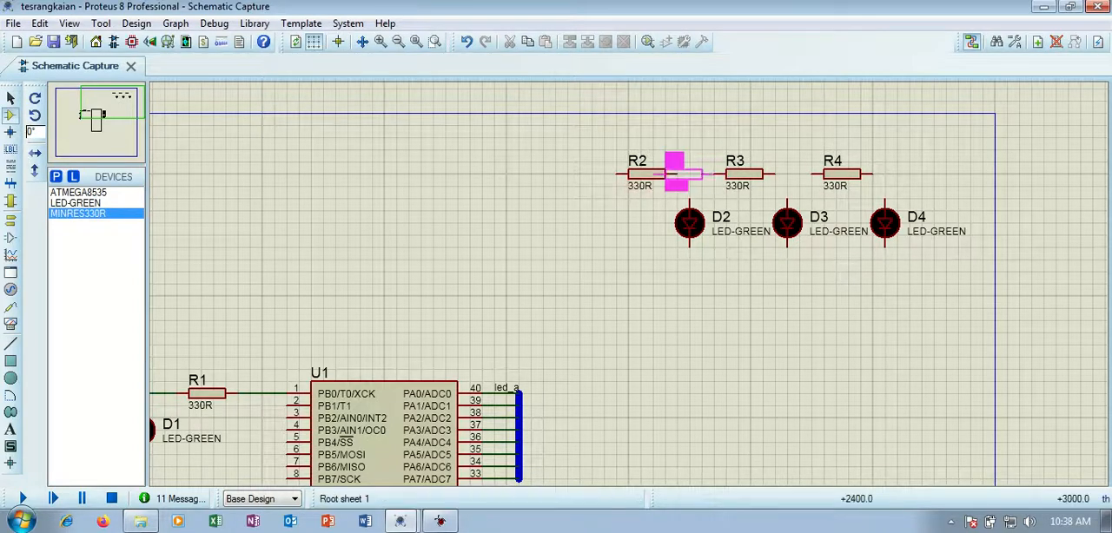
Wire the right ends of resistors R2, R3 and R4 to the upper pins of LEDs D2, D3 and D4 respectively.
{"action": "left_click", "coordinate": [10, 99]}
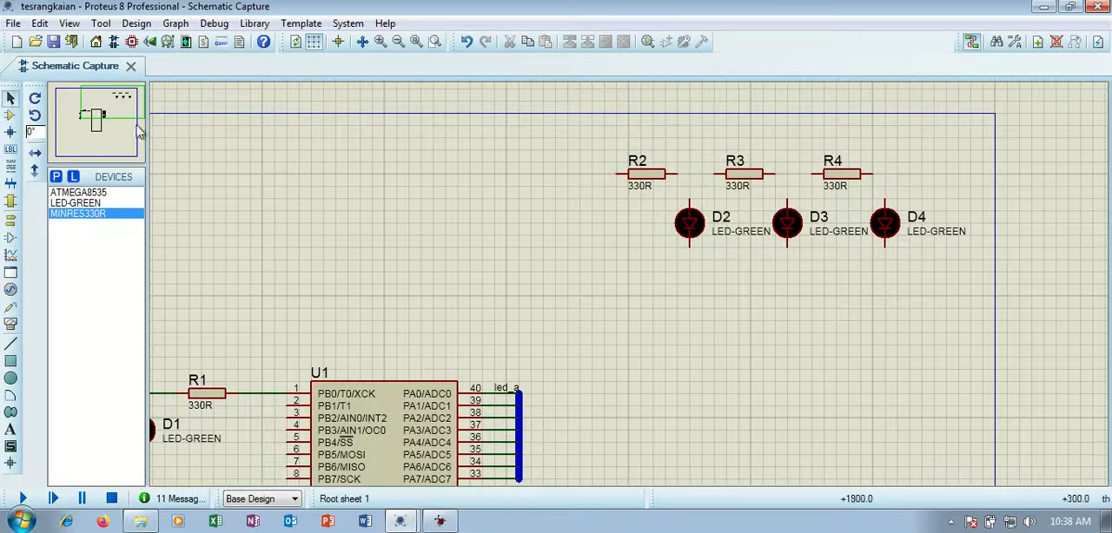
{"action": "left_click", "coordinate": [675, 171]}
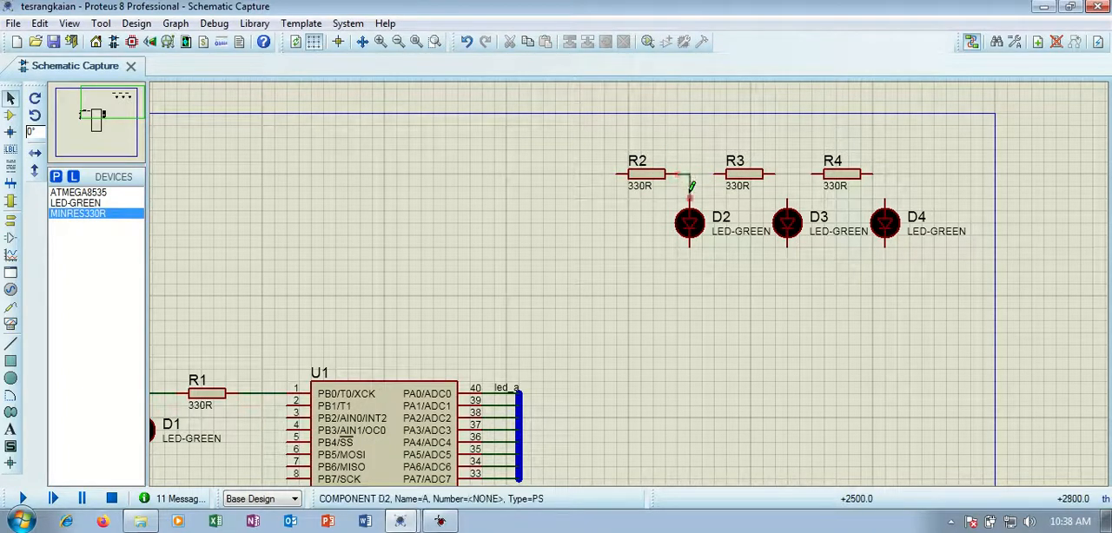
{"action": "left_click", "coordinate": [689, 202]}
{"action": "left_click", "coordinate": [774, 174]}
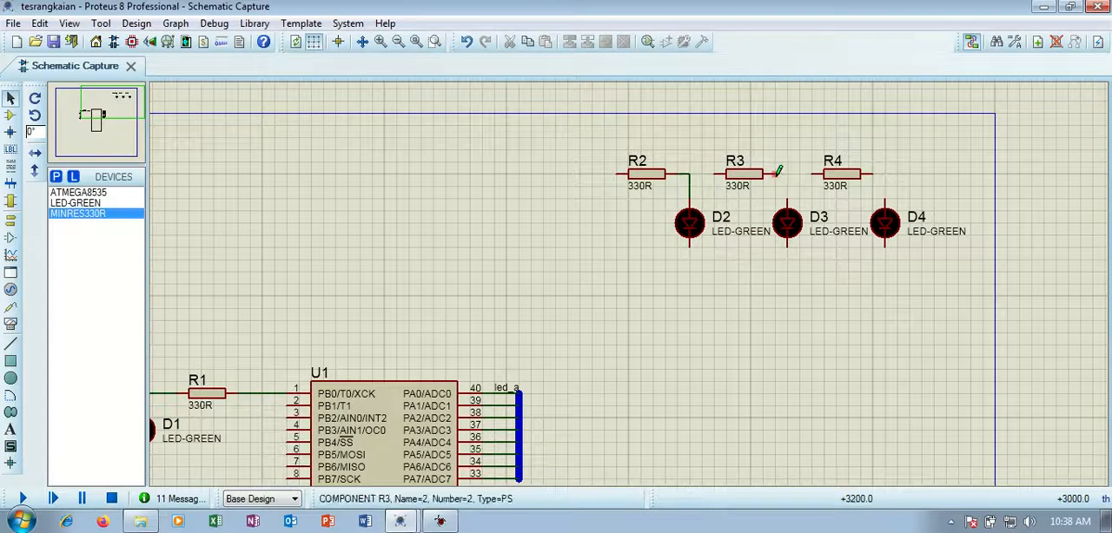
{"action": "left_click", "coordinate": [787, 201]}
{"action": "left_click", "coordinate": [879, 172]}
{"action": "left_click", "coordinate": [885, 201]}
Join the lower pins of LEDs D2, D3 and D4 with a common wire beneath them.
{"action": "left_click", "coordinate": [692, 246]}
{"action": "left_click", "coordinate": [884, 251]}
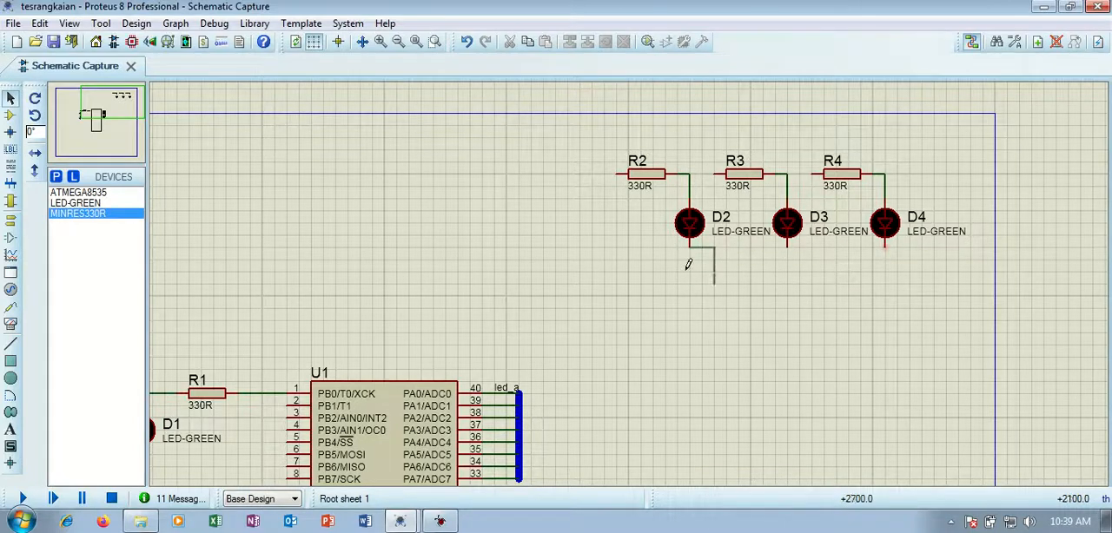
{"action": "left_click", "coordinate": [884, 251]}
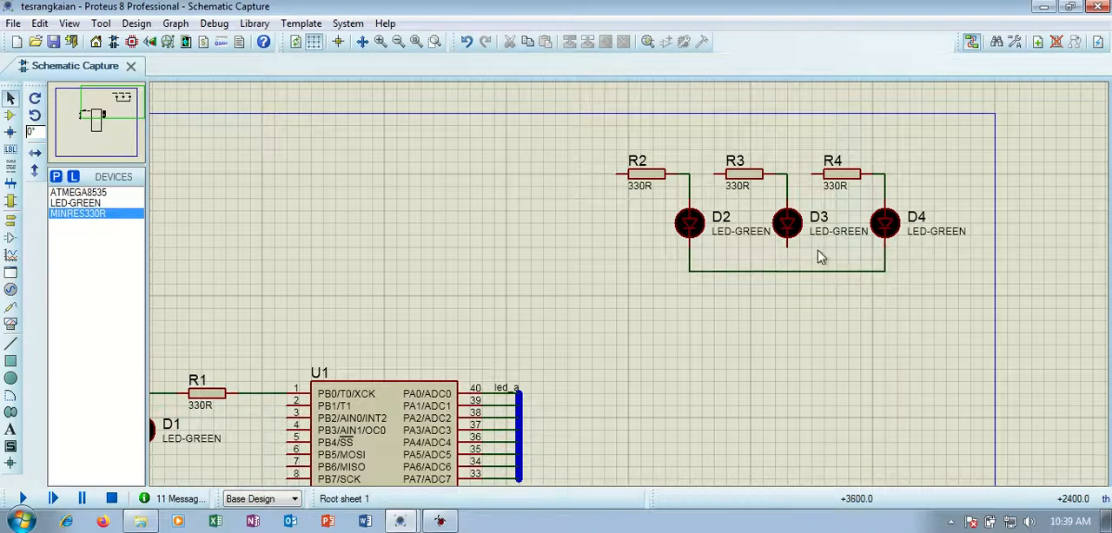
{"action": "left_click", "coordinate": [788, 270]}
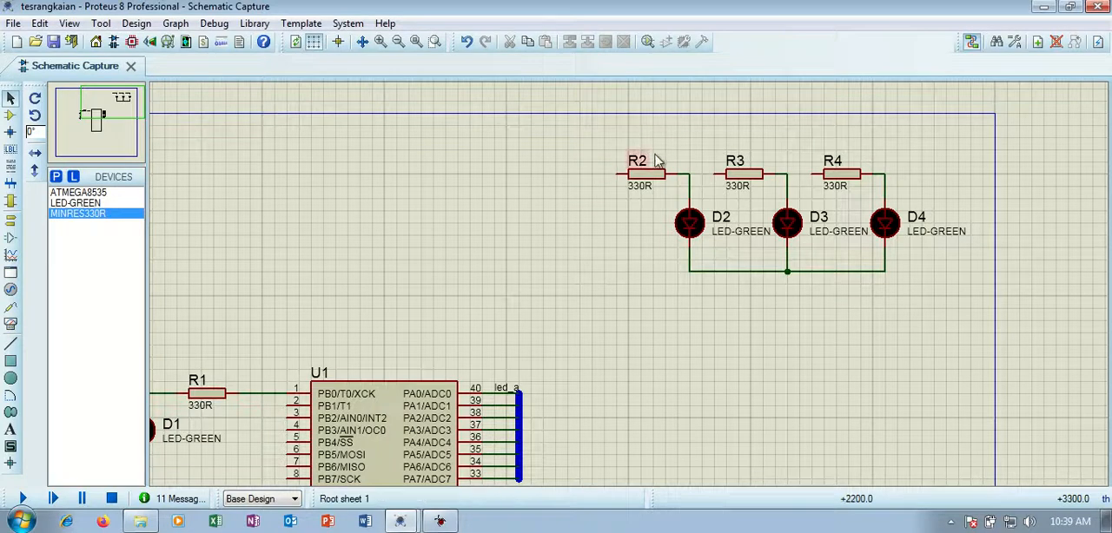
Draw a horizontal bus above resistors R2 to R4, spanning from R2's left end to above D4.
{"action": "left_click", "coordinate": [10, 185]}
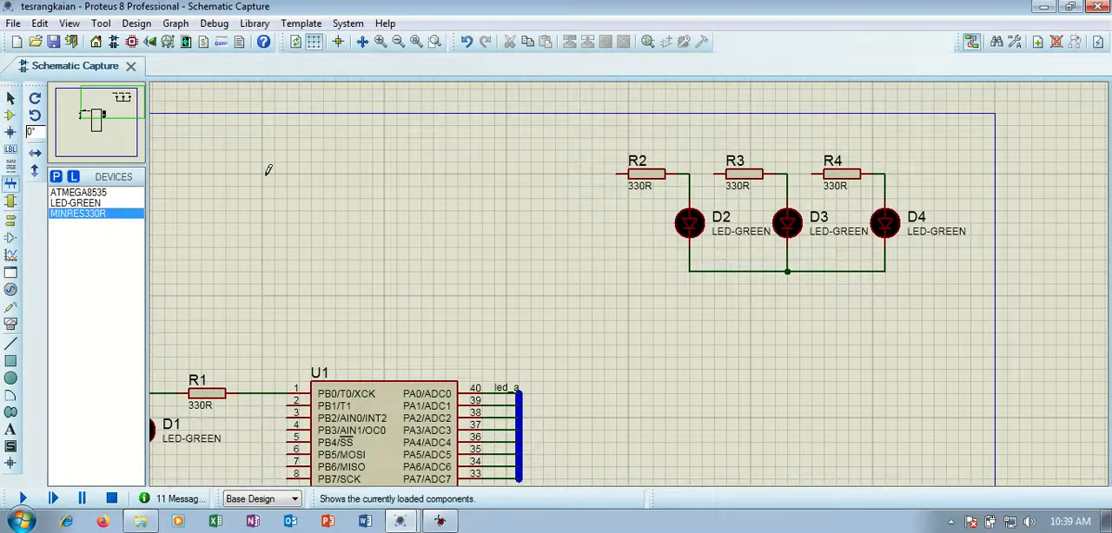
{"action": "left_click", "coordinate": [614, 136]}
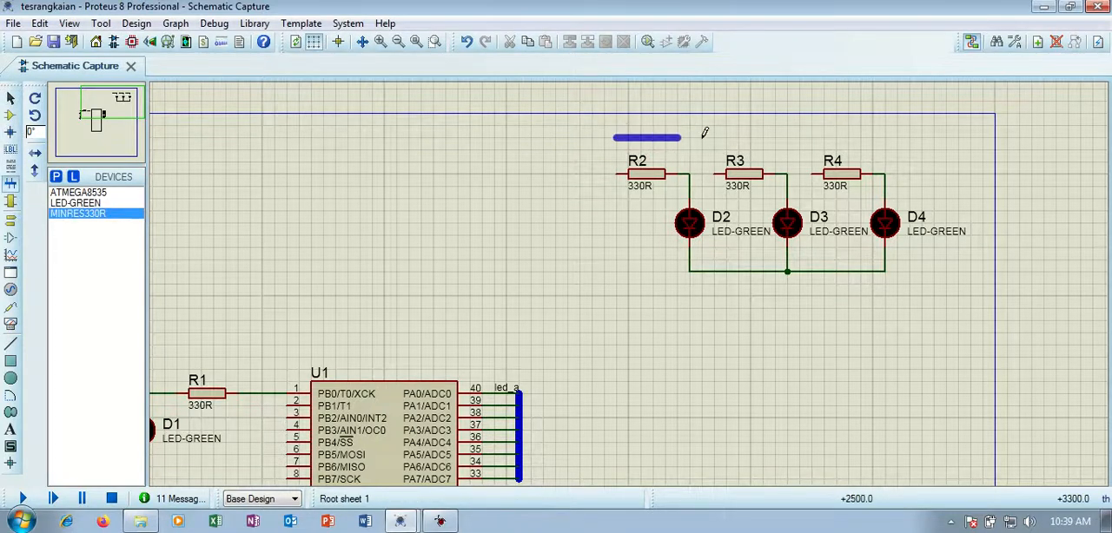
{"action": "double_click", "coordinate": [884, 136]}
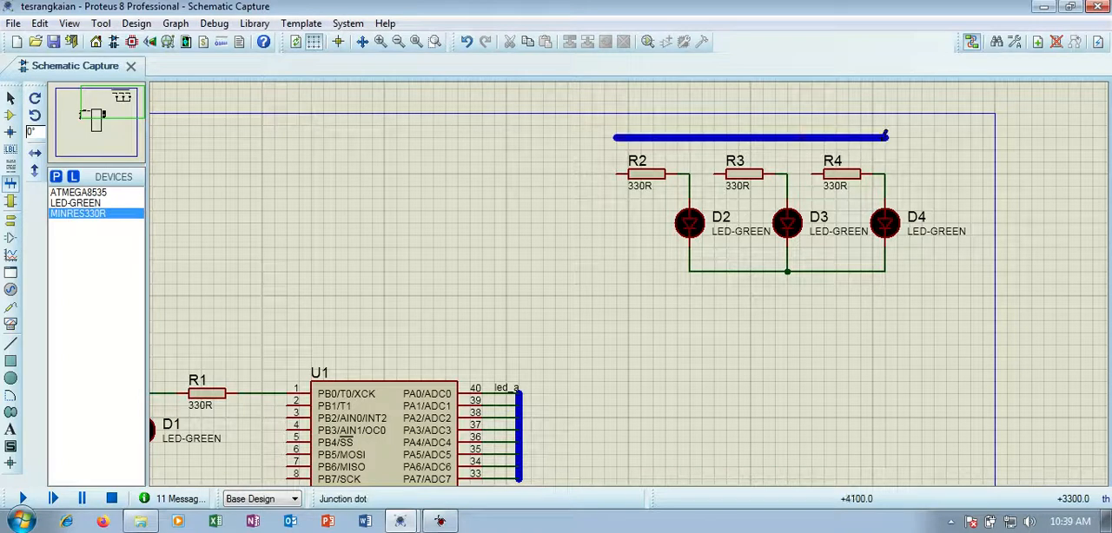
Wire the left ends of resistors R2, R3 and R4 up to the horizontal bus.
{"action": "left_click", "coordinate": [617, 173]}
{"action": "left_click", "coordinate": [616, 137]}
{"action": "left_click", "coordinate": [618, 137]}
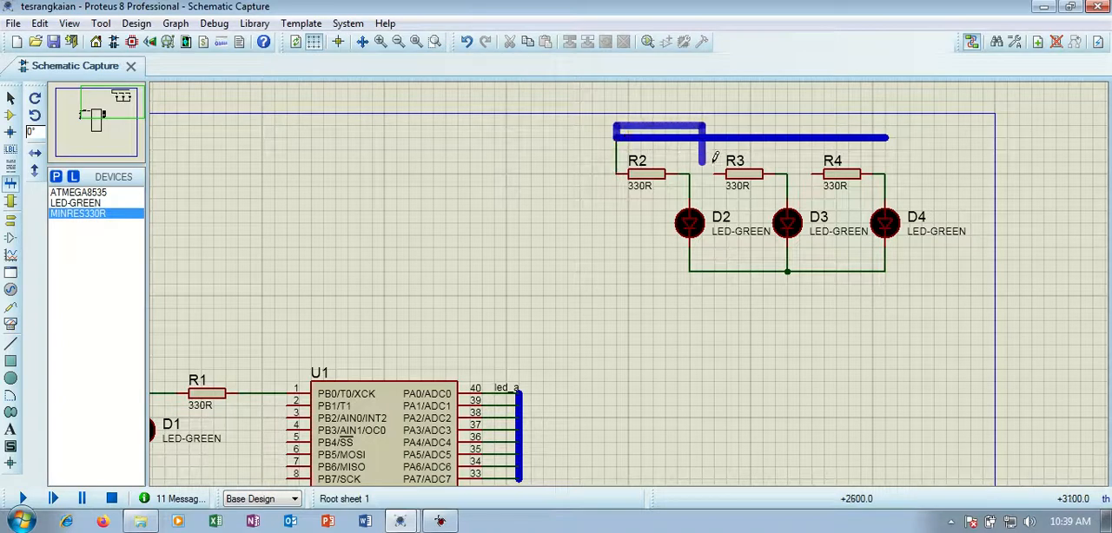
{"action": "right_click", "coordinate": [615, 137]}
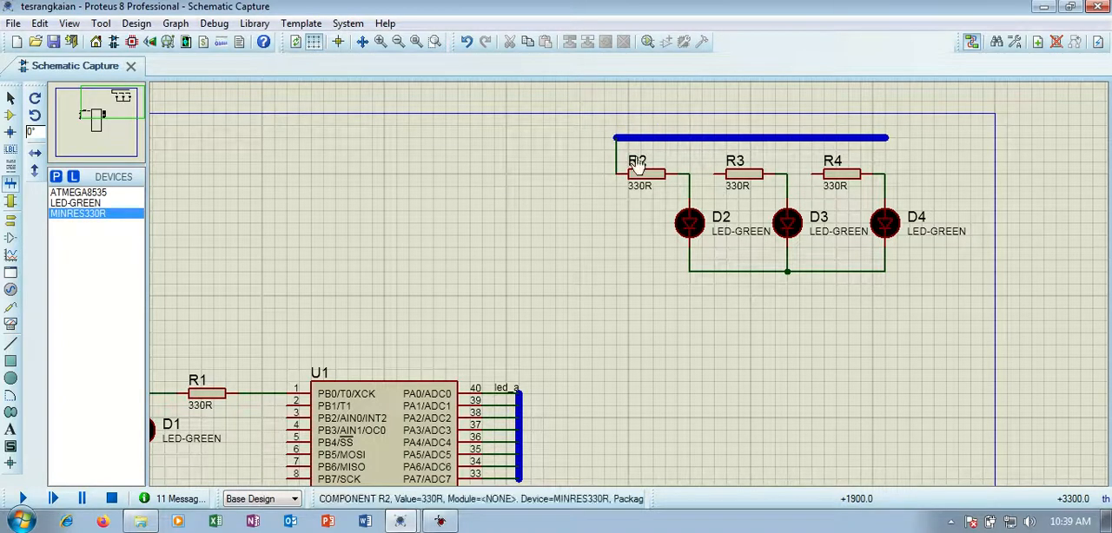
{"action": "left_click", "coordinate": [714, 172]}
{"action": "left_click", "coordinate": [715, 137]}
{"action": "left_click", "coordinate": [811, 174]}
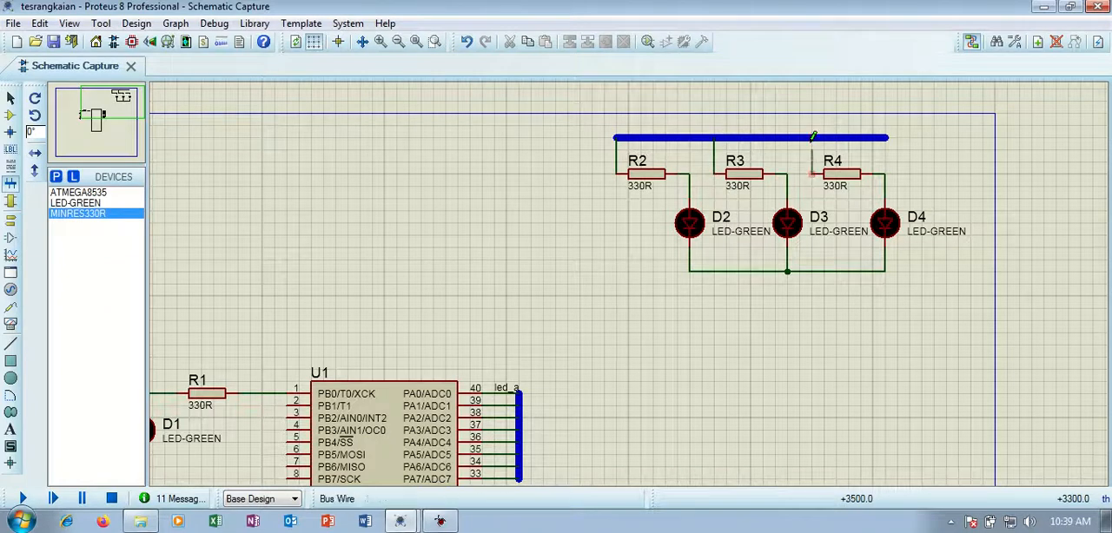
{"action": "left_click", "coordinate": [813, 136]}
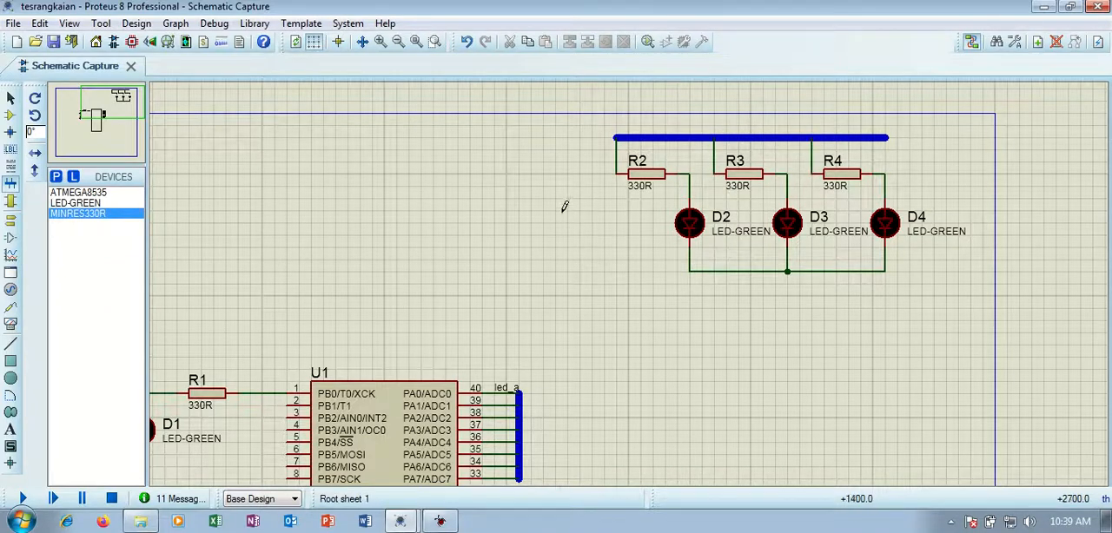
Label the vertical wire between R2 and the horizontal bus led_a.
{"action": "left_click", "coordinate": [11, 149]}
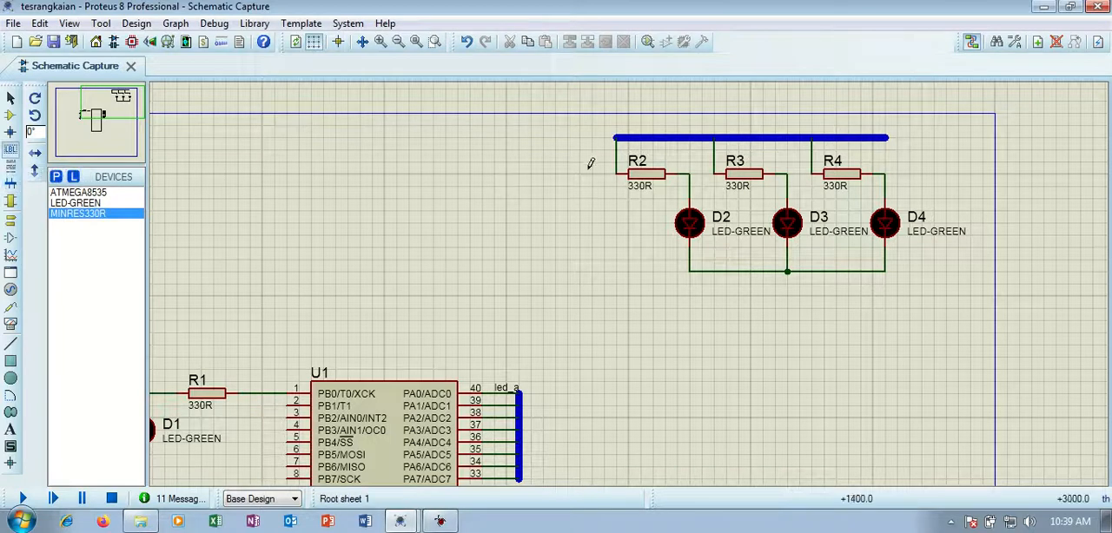
{"action": "left_click", "coordinate": [614, 154]}
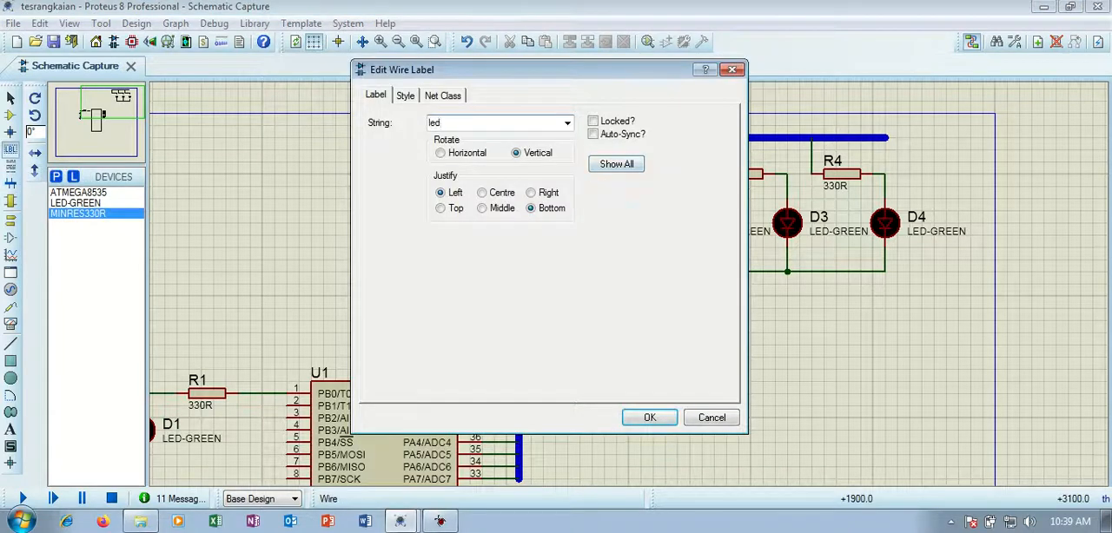
{"action": "key", "text": "Return"}
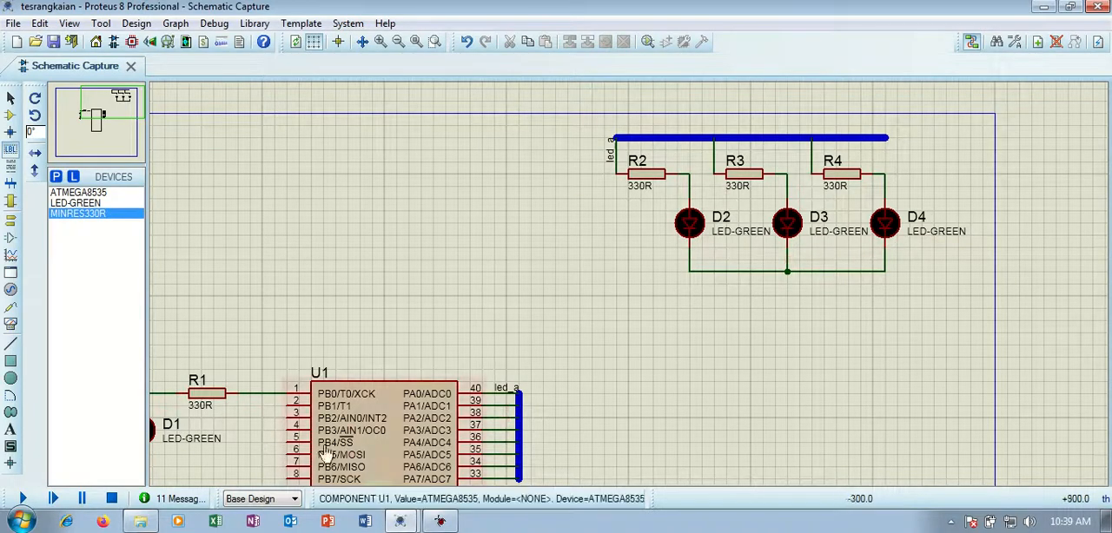
Switch to the SISMIN project and examine its whole schematic, including the LED buses and the SW-DIP8 switch wiring.
{"action": "mouse_move", "coordinate": [402, 521]}
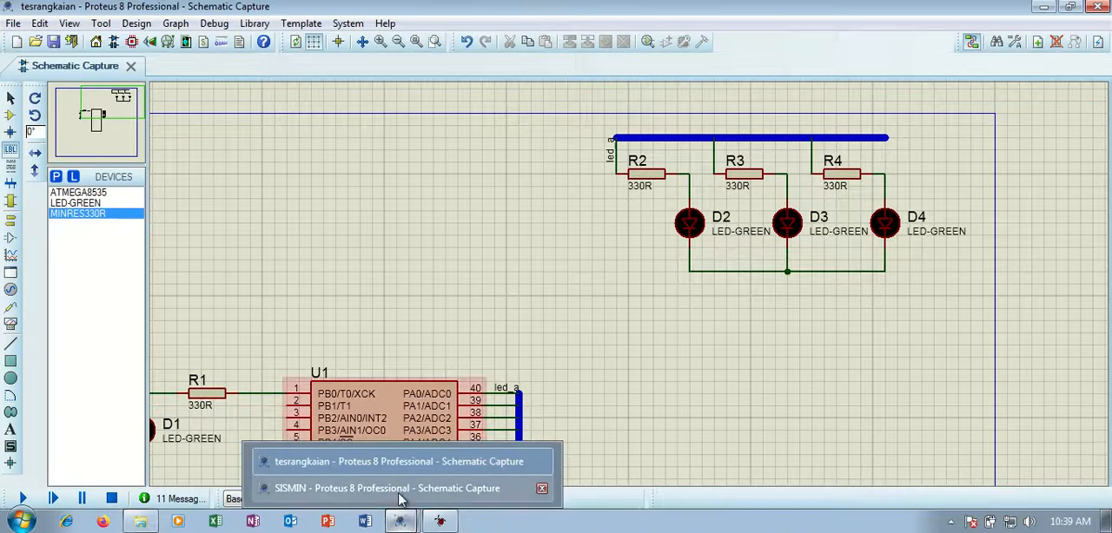
{"action": "left_click", "coordinate": [395, 488]}
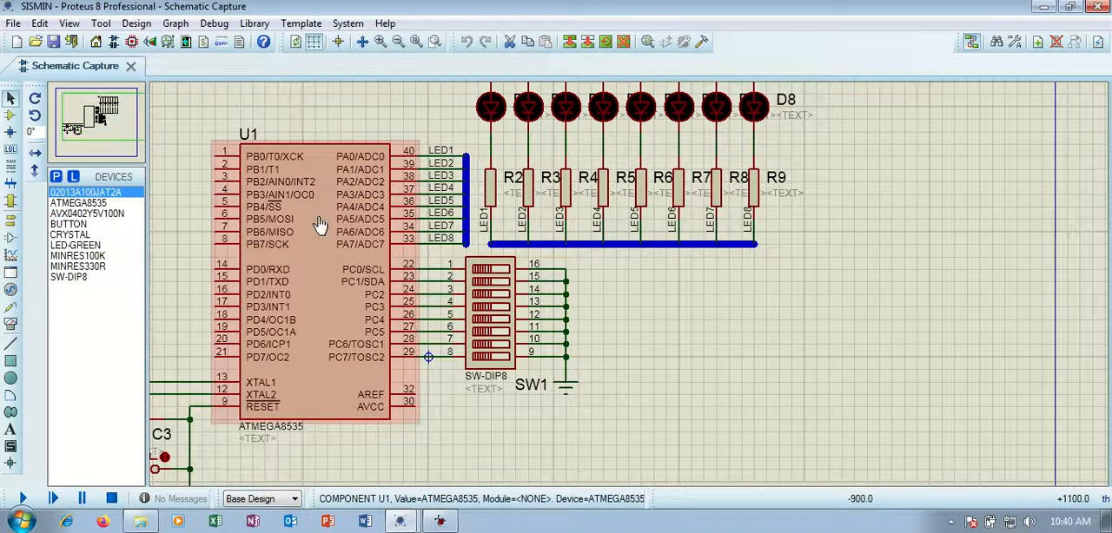
{"action": "scroll", "coordinate": [319, 225], "scroll_direction": "down", "scroll_amount": 1}
{"action": "scroll", "coordinate": [397, 261], "scroll_direction": "down", "scroll_amount": 1}
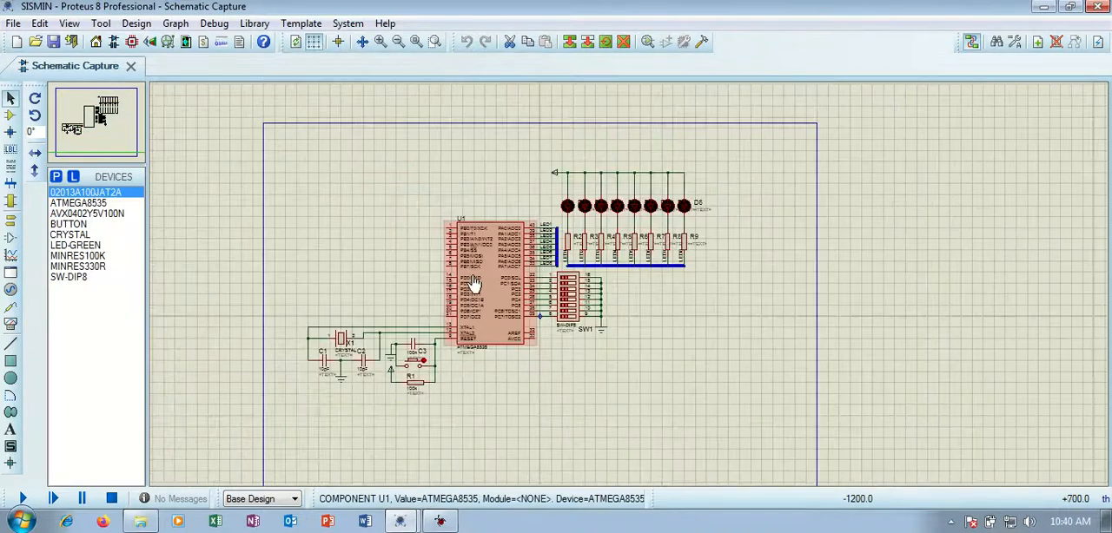
{"action": "scroll", "coordinate": [474, 283], "scroll_direction": "up", "scroll_amount": 1}
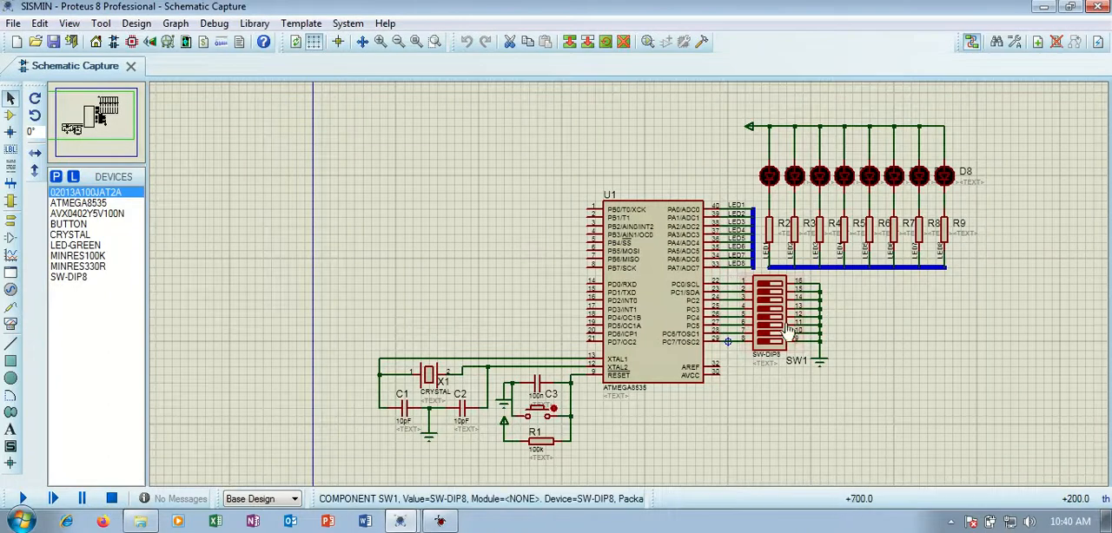
Search the device library for switch and preview the SW-DIP8 and SW-DIP4 parts without adding either one.
{"action": "scroll", "coordinate": [747, 317], "scroll_direction": "up", "scroll_amount": 1}
{"action": "scroll", "coordinate": [463, 348], "scroll_direction": "down", "scroll_amount": 1}
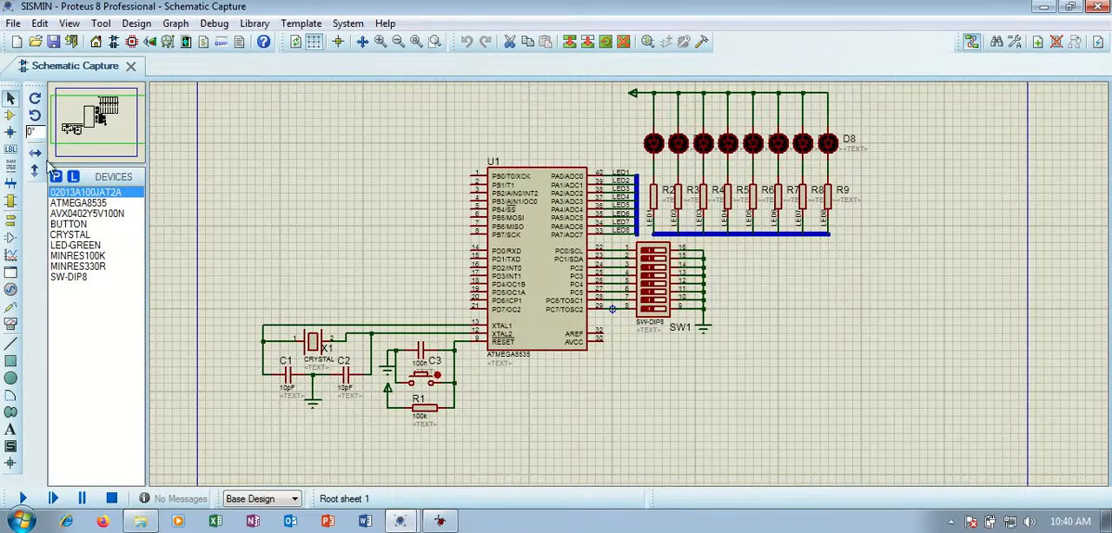
{"action": "left_click", "coordinate": [78, 335]}
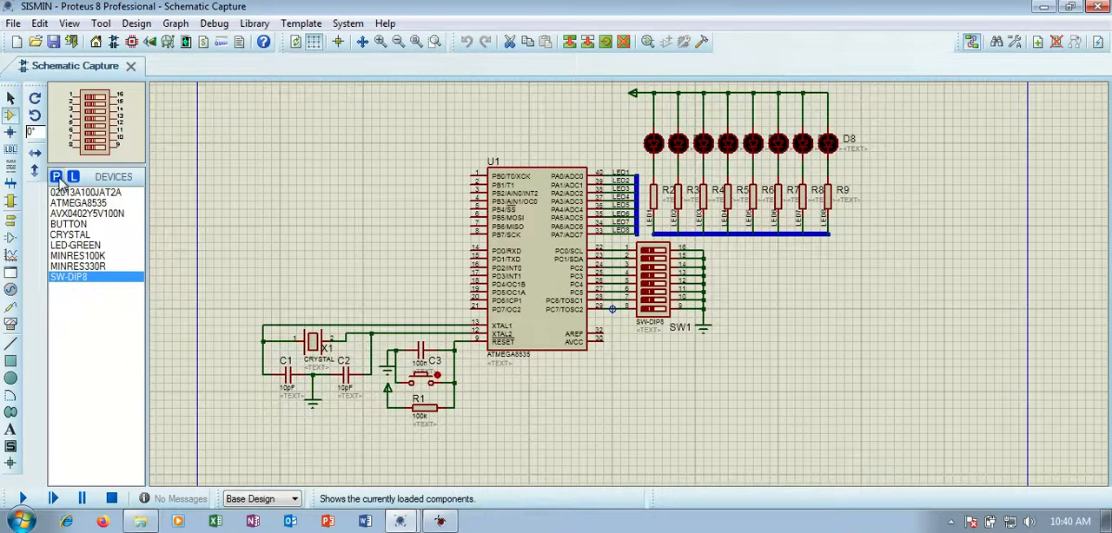
{"action": "left_click", "coordinate": [56, 177]}
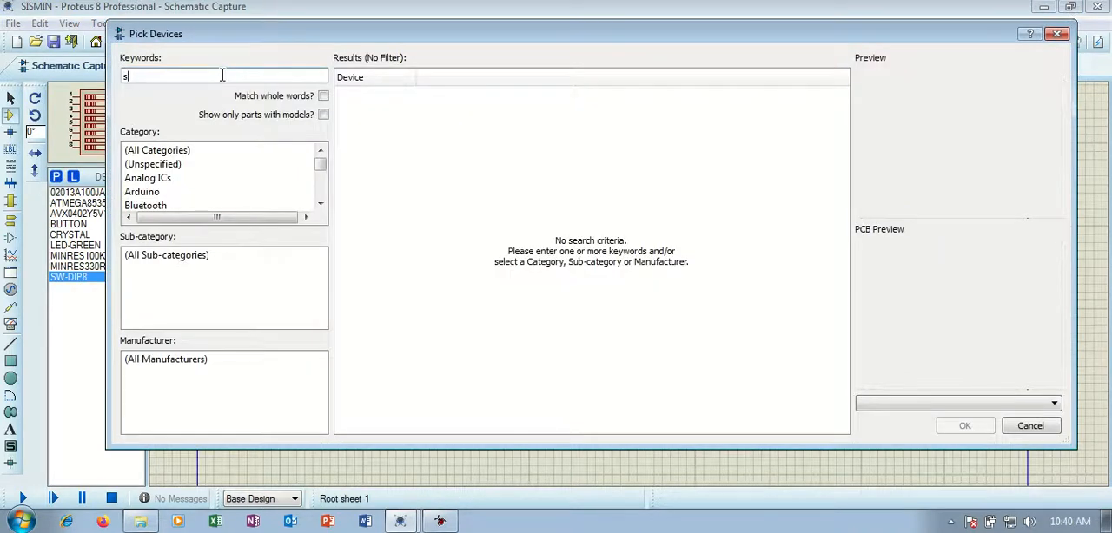
{"action": "key", "text": "BackSpace"}
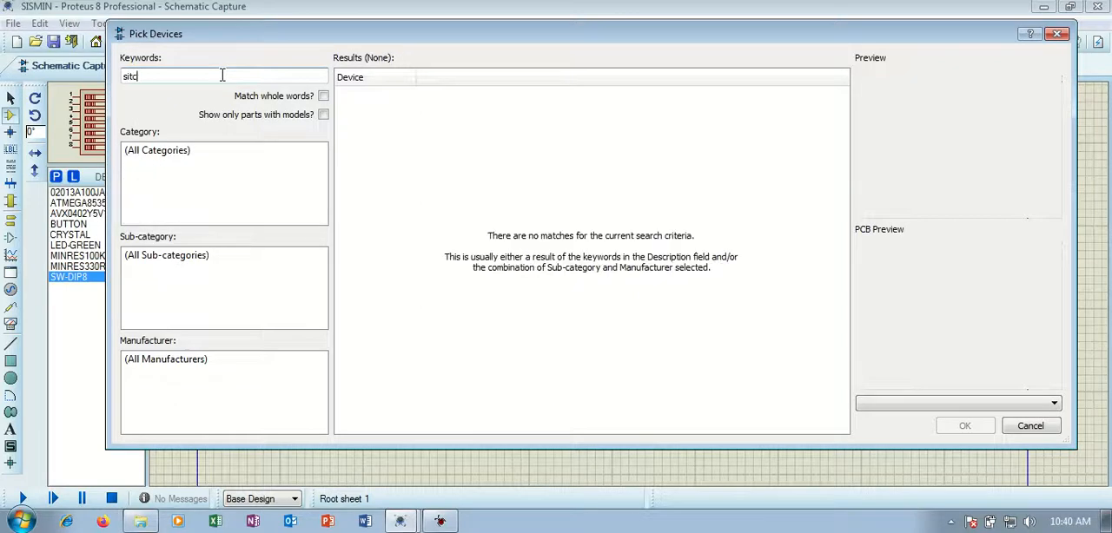
{"action": "key", "text": "BackSpace"}
{"action": "key", "text": "BackSpace"}
{"action": "key", "text": "BackSpace"}
{"action": "type", "text": "witc"}
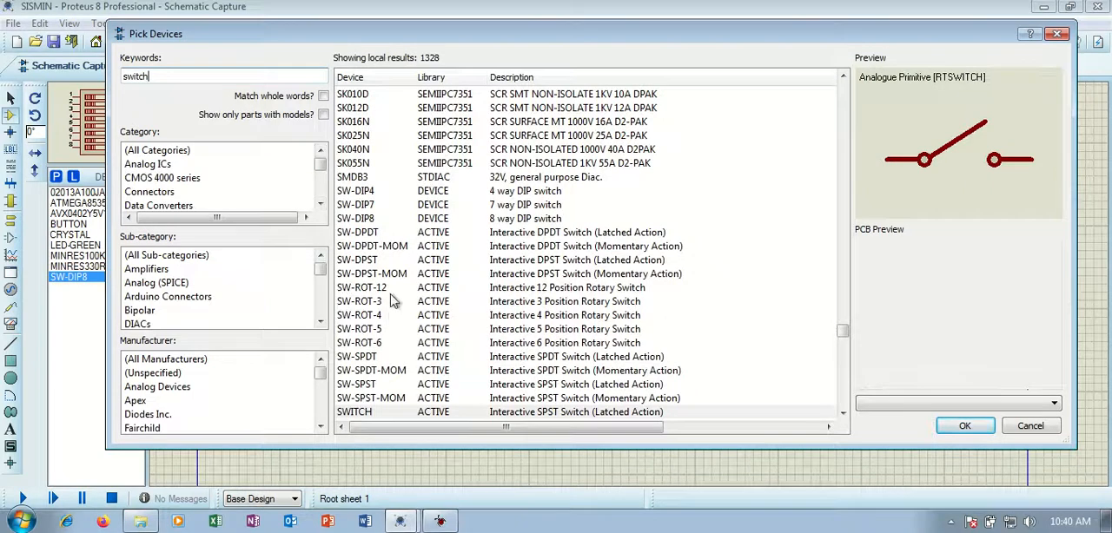
{"action": "left_click", "coordinate": [368, 220]}
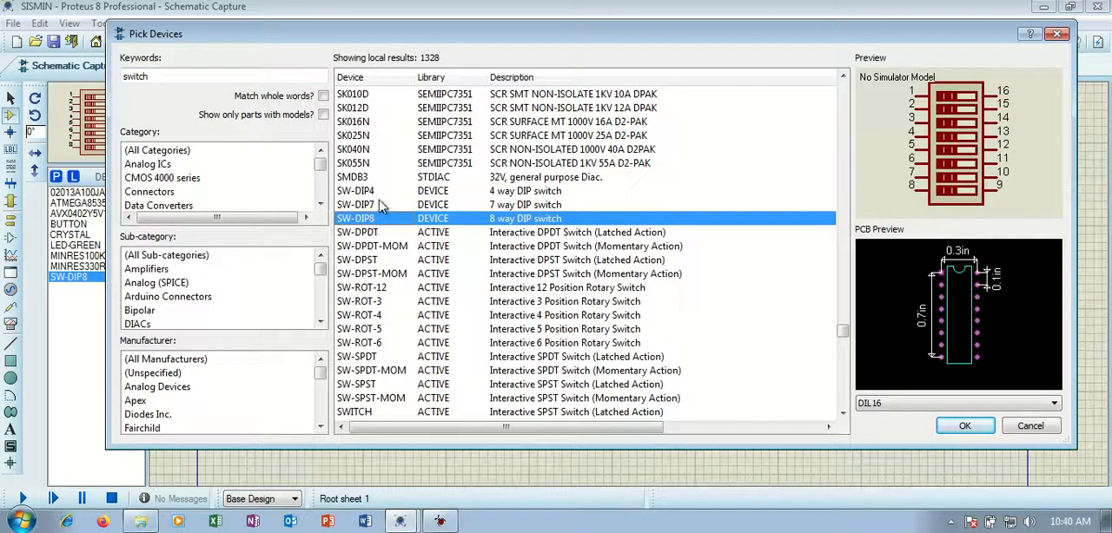
{"action": "left_click", "coordinate": [383, 195]}
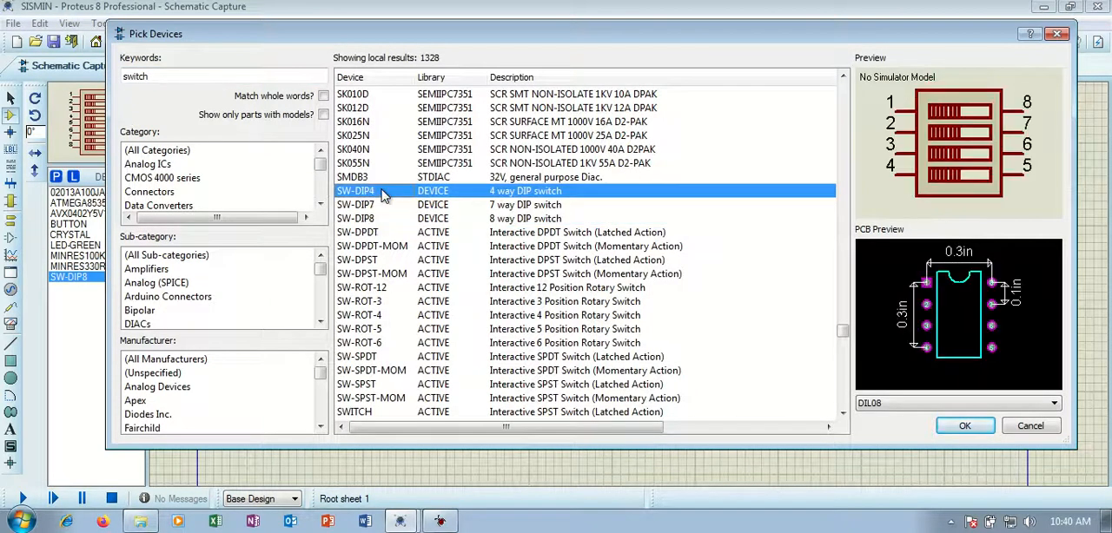
{"action": "left_click", "coordinate": [1030, 425]}
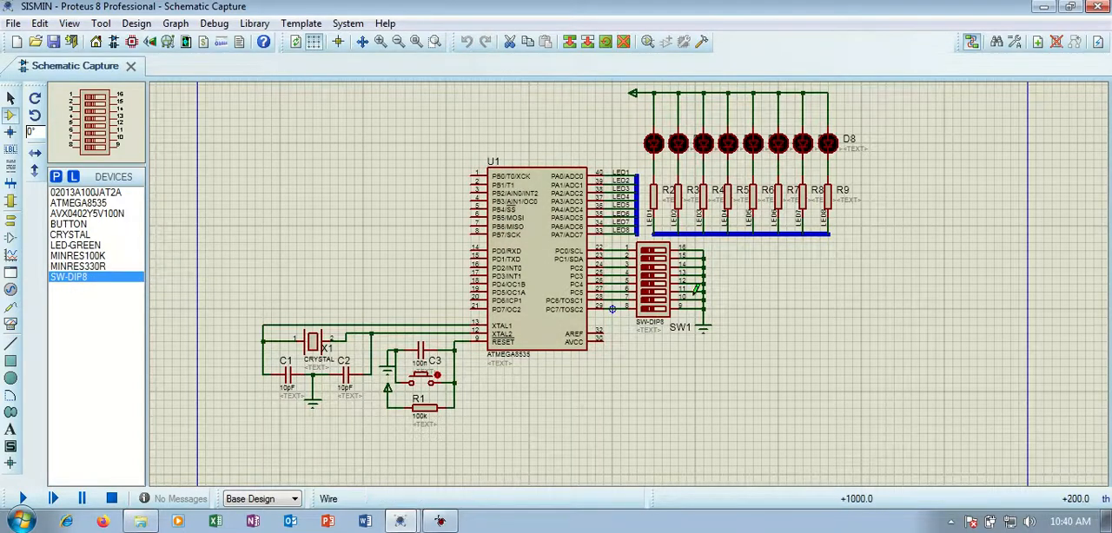
Switch to AVR Studio, change the code to use DDRA and PORTA, set the output value to 0xff, and assemble it.
{"action": "left_click", "coordinate": [443, 522]}
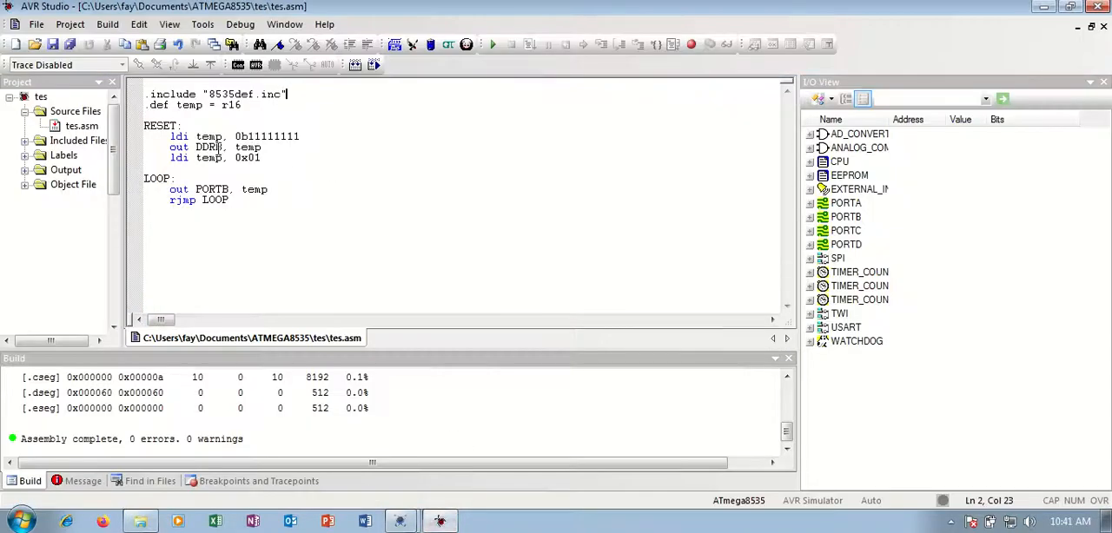
{"action": "type", "text": "A"}
{"action": "left_click", "coordinate": [224, 189]}
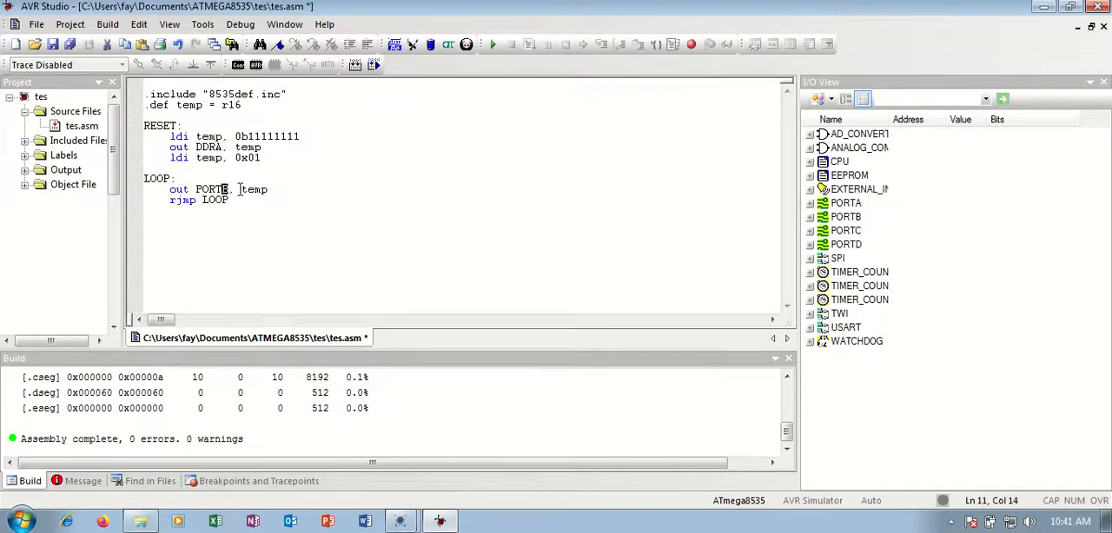
{"action": "left_click_drag", "start_coordinate": [248, 159], "coordinate": [259, 160]}
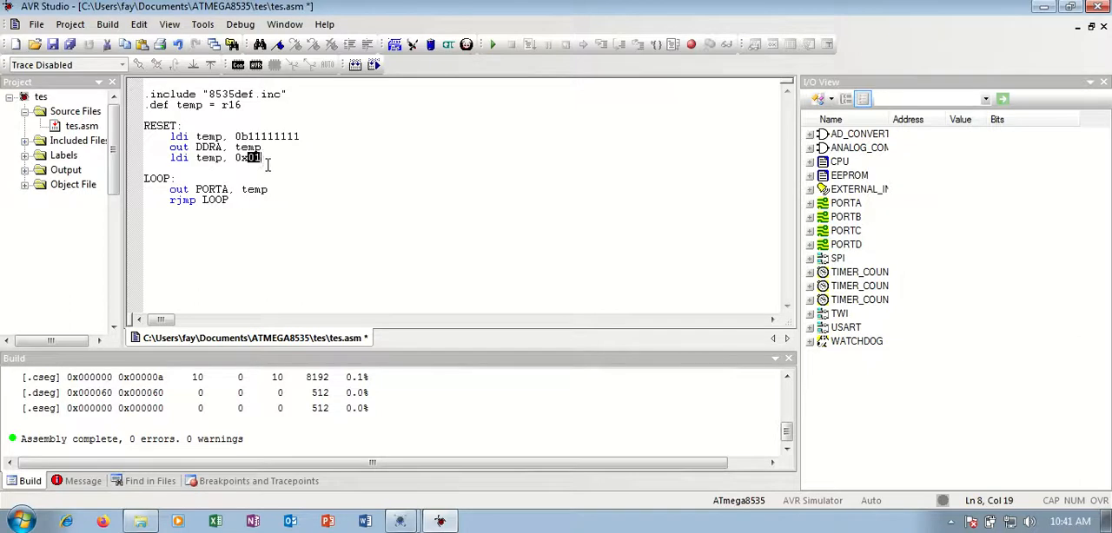
{"action": "left_click", "coordinate": [356, 66]}
Check the LED circuit in the SISMIN project, return to AVR Studio, set the output value to 0x00 and reassemble.
{"action": "left_click", "coordinate": [415, 524]}
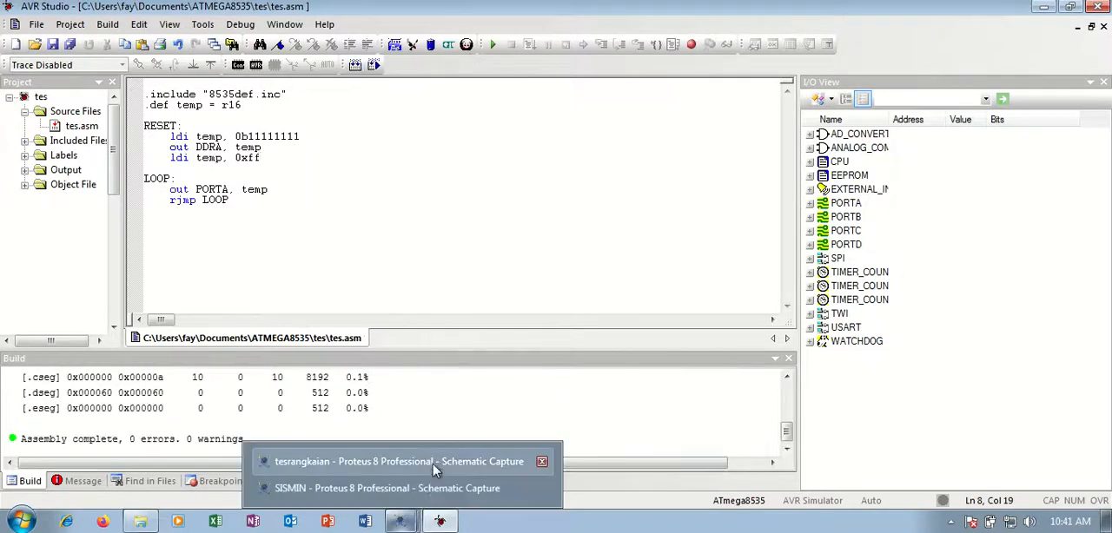
{"action": "left_click", "coordinate": [435, 493]}
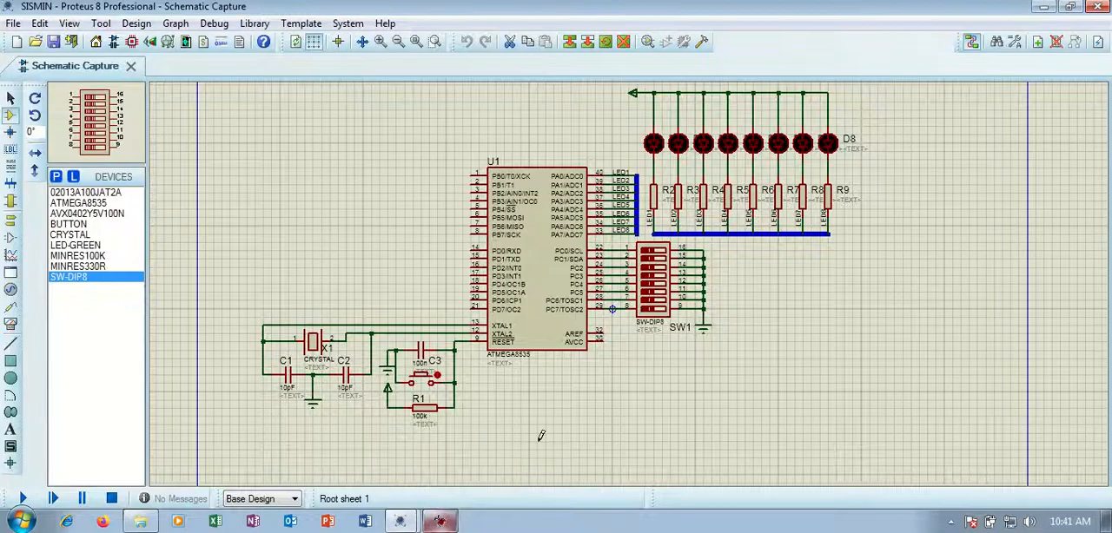
{"action": "left_click", "coordinate": [402, 523]}
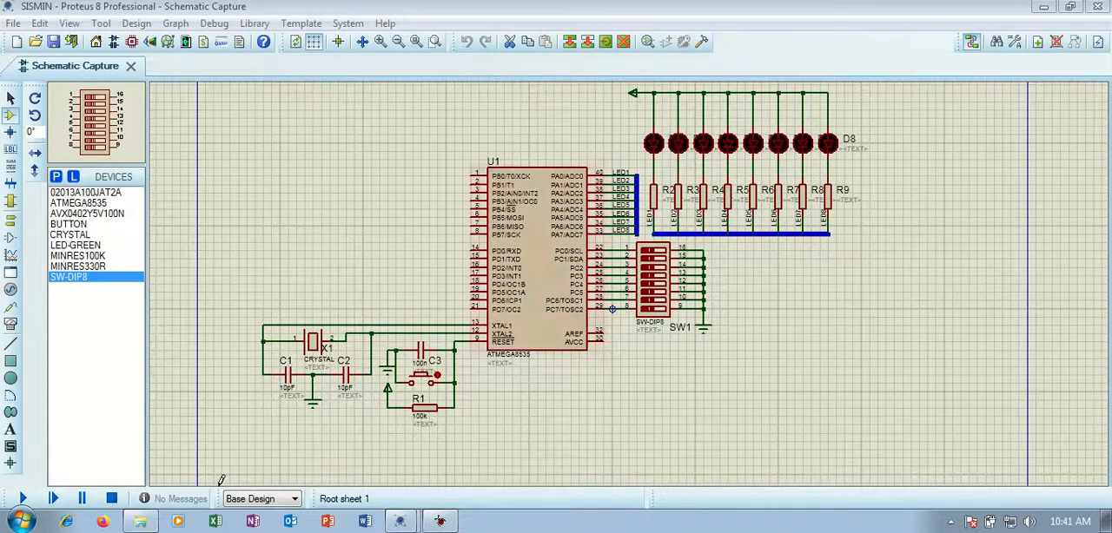
{"action": "left_click", "coordinate": [439, 521]}
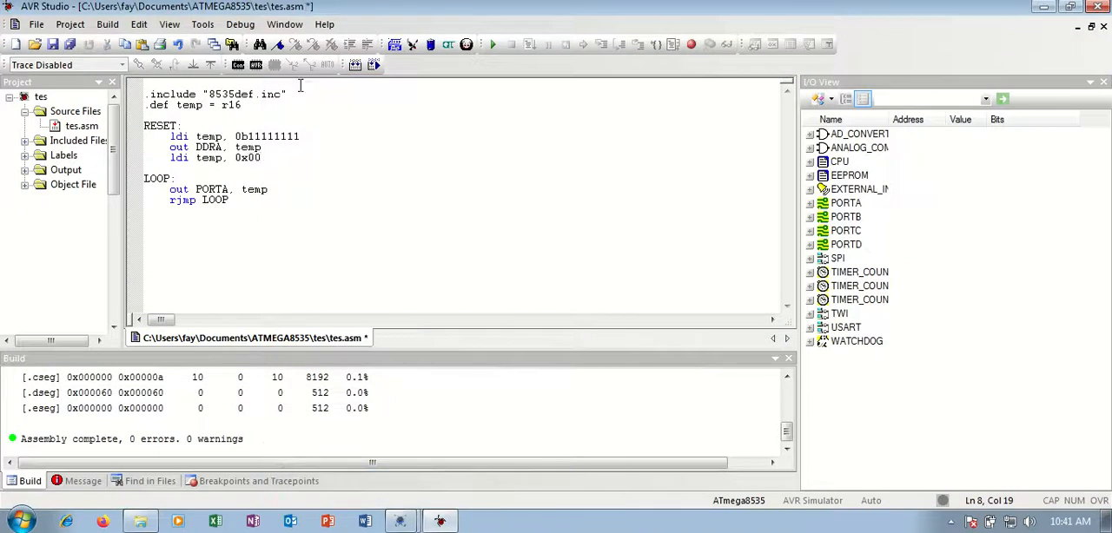
{"action": "left_click", "coordinate": [354, 67]}
Switch to the SISMIN project and examine the power terminal feeding the LEDs, the resistors and the labelled buses.
{"action": "mouse_move", "coordinate": [401, 519]}
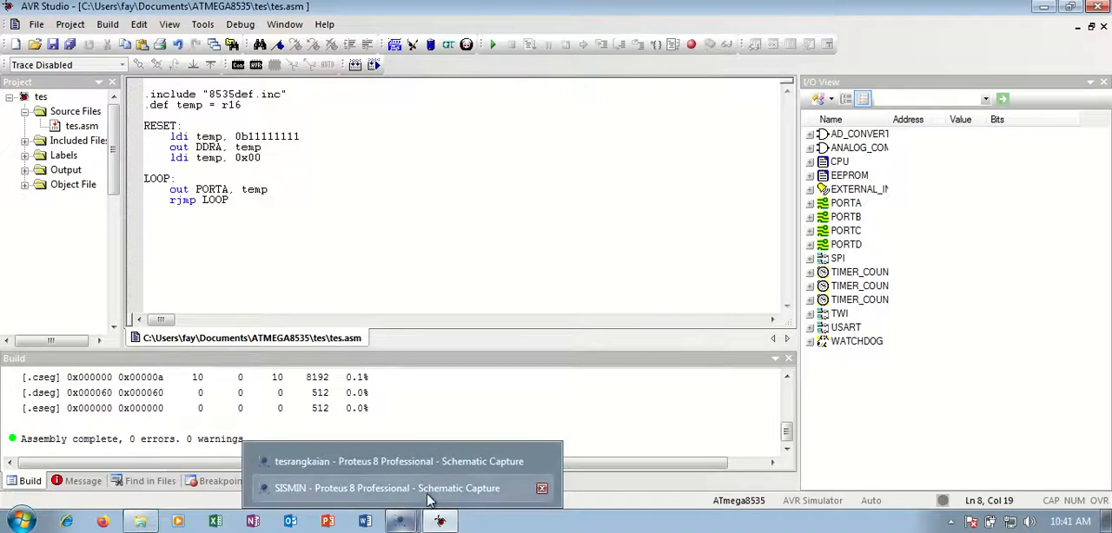
{"action": "left_click", "coordinate": [425, 488]}
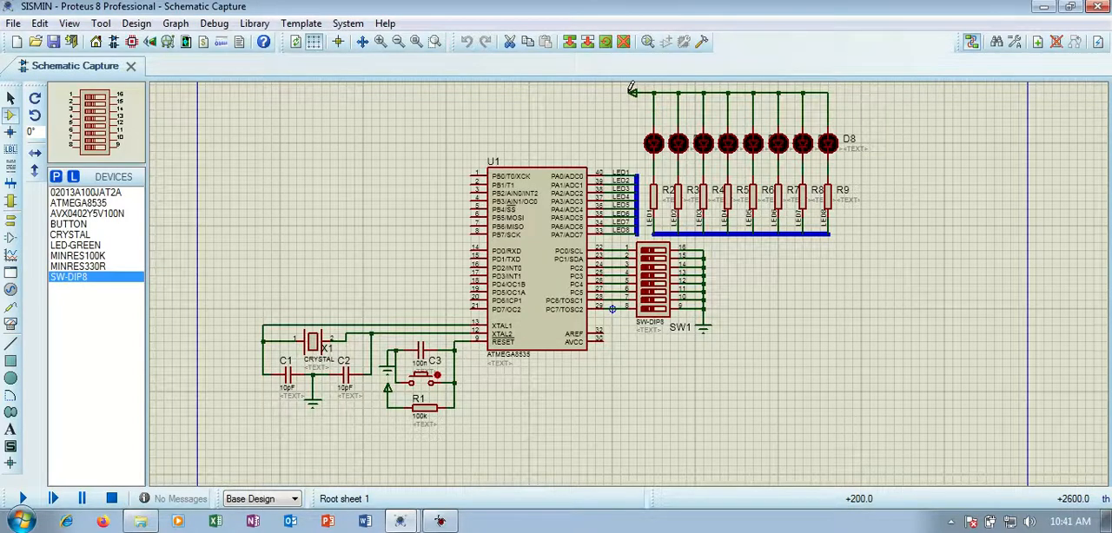
{"action": "scroll", "coordinate": [625, 88], "scroll_direction": "up", "scroll_amount": 1}
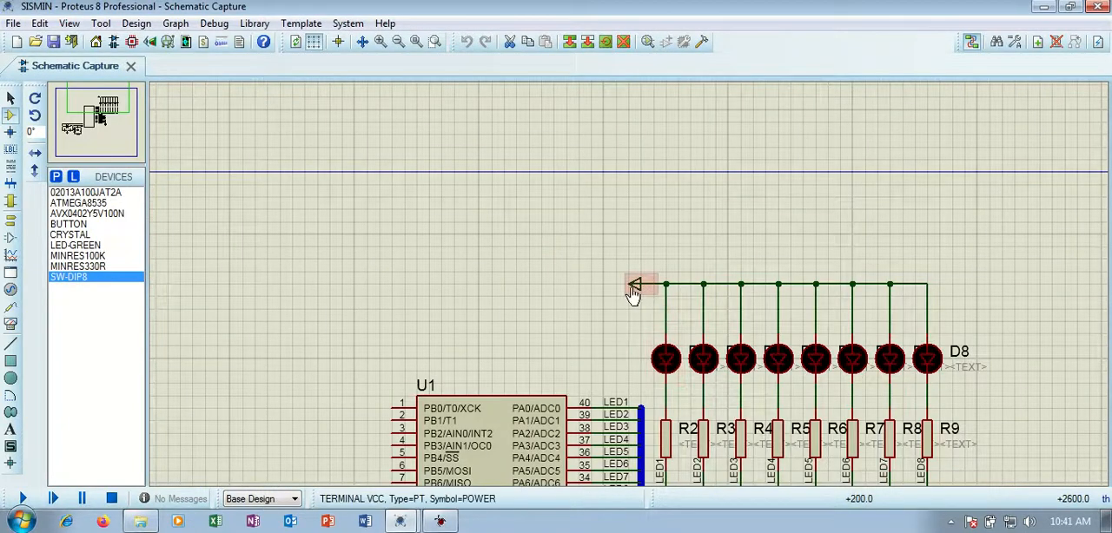
{"action": "scroll", "coordinate": [634, 286], "scroll_direction": "down", "scroll_amount": 1}
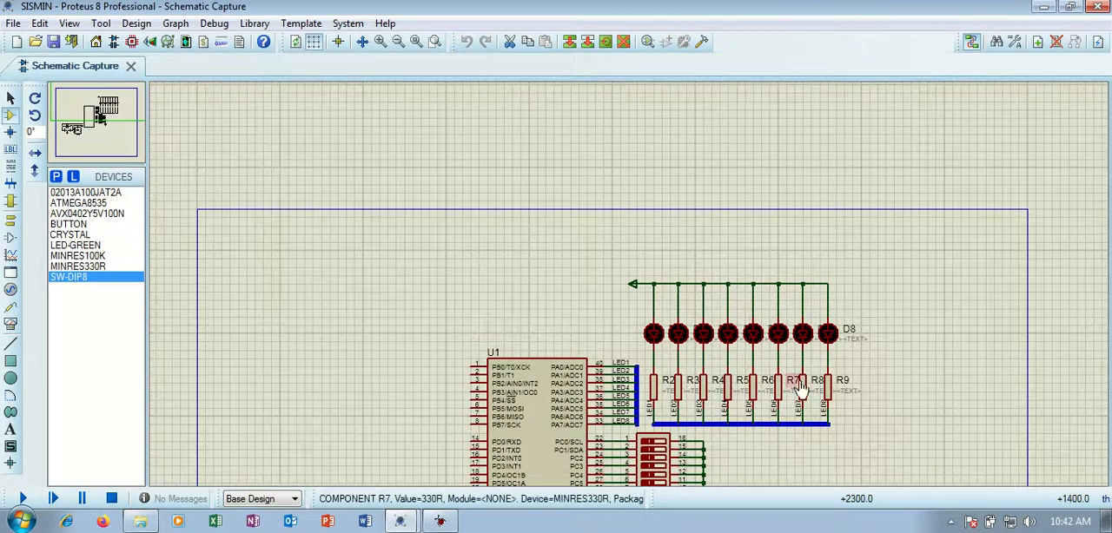
{"action": "scroll", "coordinate": [801, 384], "scroll_direction": "down", "scroll_amount": 1}
{"action": "scroll", "coordinate": [666, 376], "scroll_direction": "up", "scroll_amount": 1}
{"action": "scroll", "coordinate": [478, 159], "scroll_direction": "up", "scroll_amount": 1}
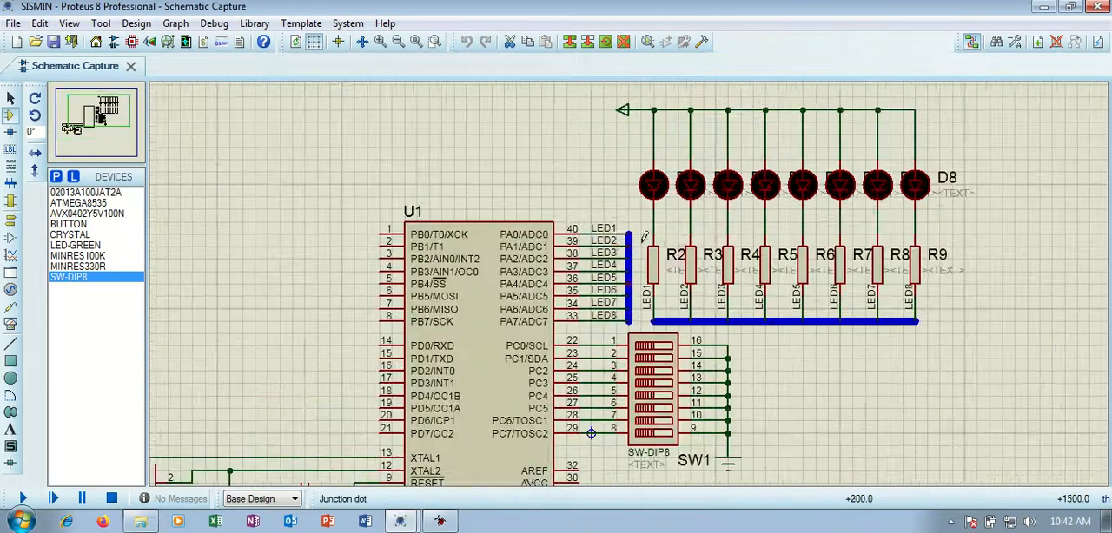
Switch to the tesrangkaian project and place a POWER terminal in the empty area left of LED D1.
{"action": "left_click", "coordinate": [398, 521]}
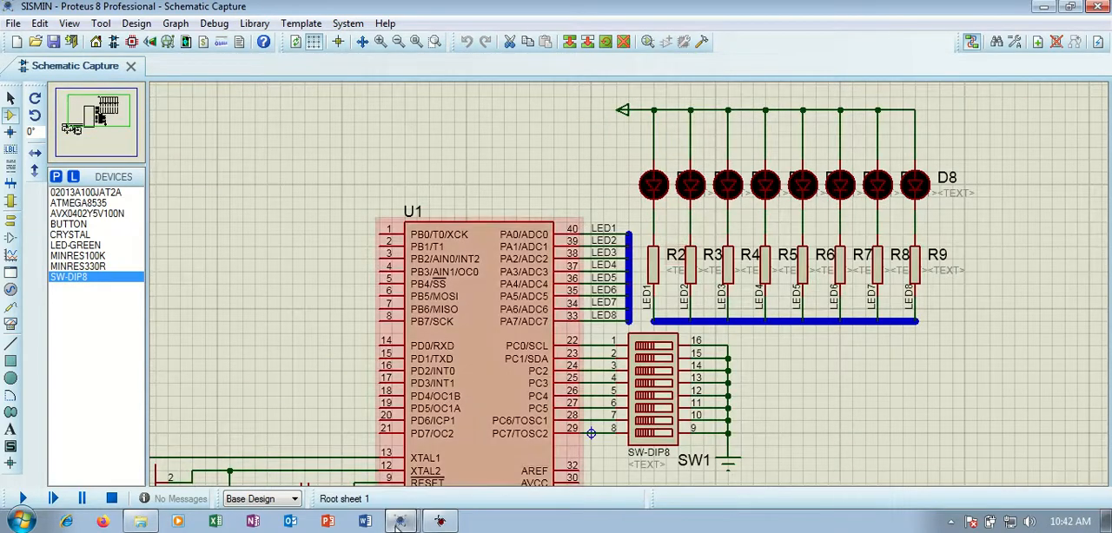
{"action": "left_click", "coordinate": [402, 465]}
{"action": "scroll", "coordinate": [266, 339], "scroll_direction": "down", "scroll_amount": 2}
{"action": "scroll", "coordinate": [334, 358], "scroll_direction": "down", "scroll_amount": 1}
{"action": "scroll", "coordinate": [565, 278], "scroll_direction": "up", "scroll_amount": 1}
{"action": "scroll", "coordinate": [626, 382], "scroll_direction": "up", "scroll_amount": 2}
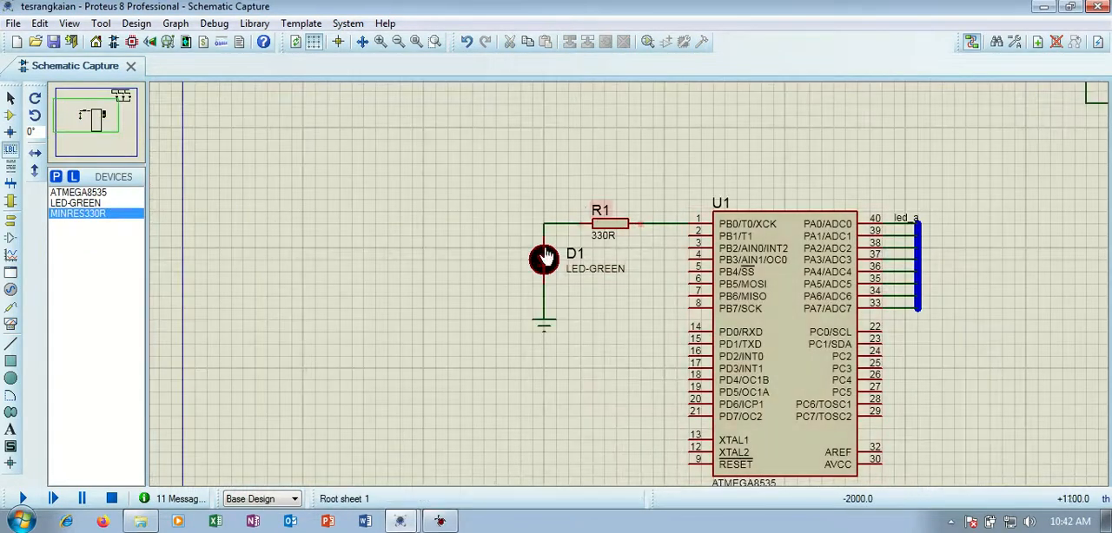
{"action": "left_click", "coordinate": [10, 225]}
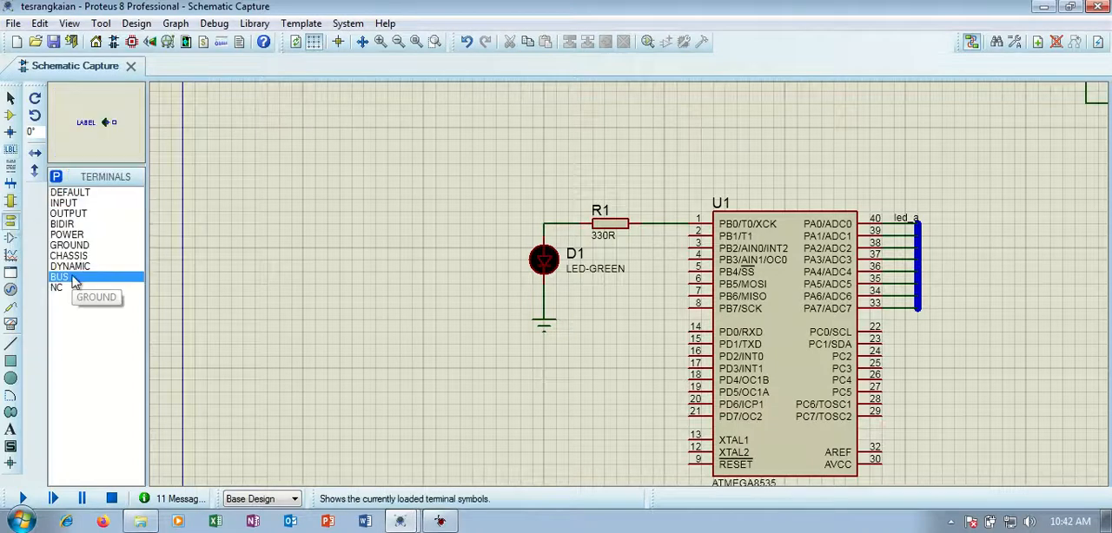
{"action": "left_click", "coordinate": [10, 200]}
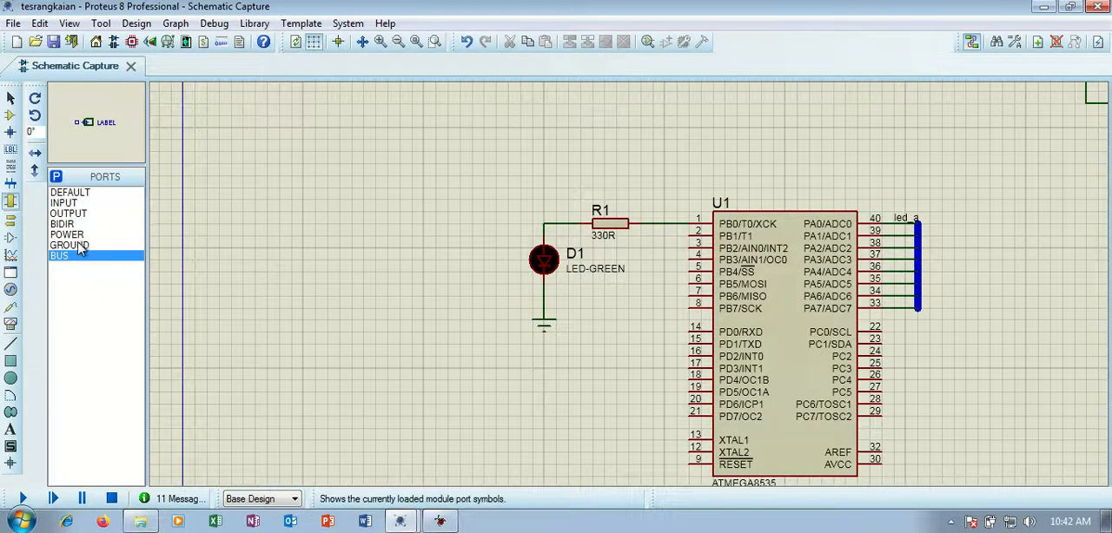
{"action": "left_click", "coordinate": [78, 248]}
{"action": "left_click", "coordinate": [11, 224]}
{"action": "left_click", "coordinate": [78, 247]}
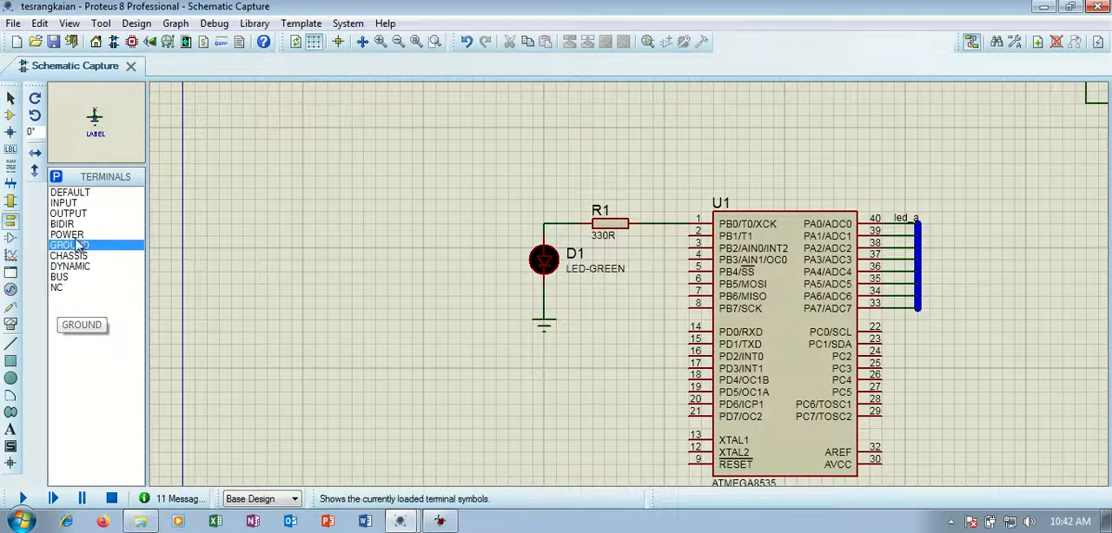
{"action": "left_click", "coordinate": [76, 235]}
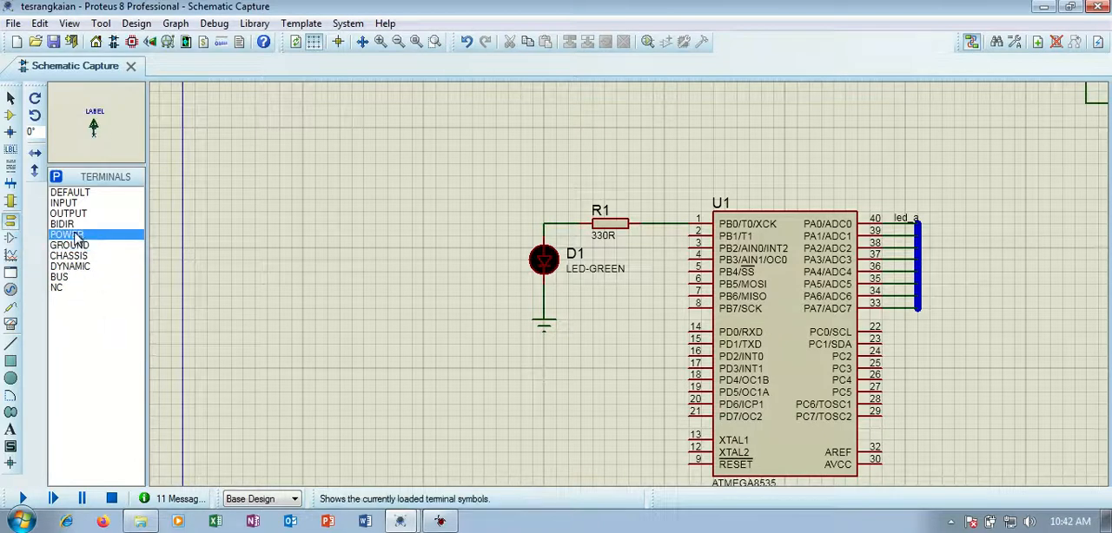
{"action": "left_click", "coordinate": [436, 235]}
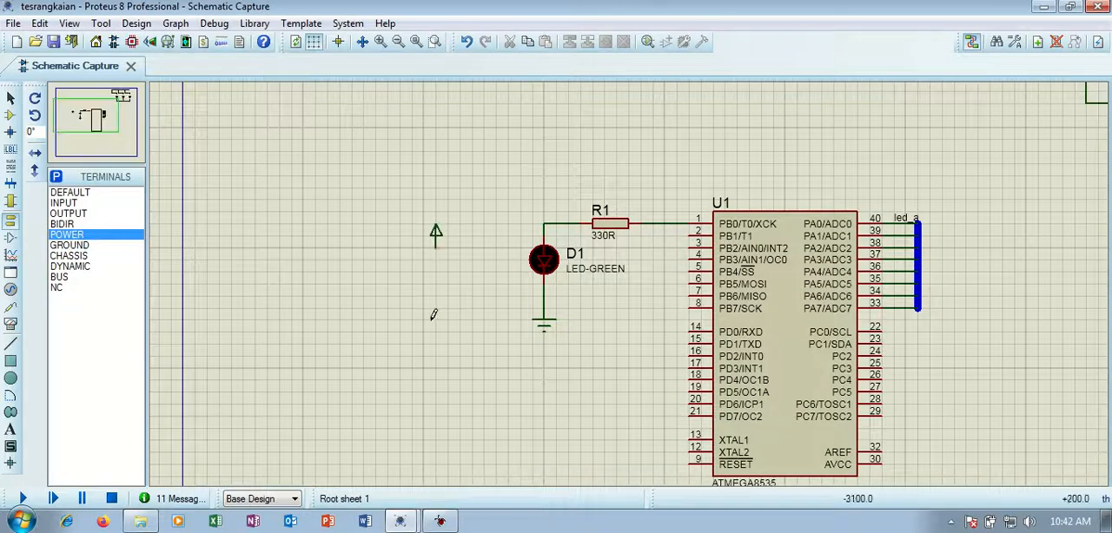
Label the power terminal beside D1 +5V and return to selection mode.
{"action": "double_click", "coordinate": [437, 236]}
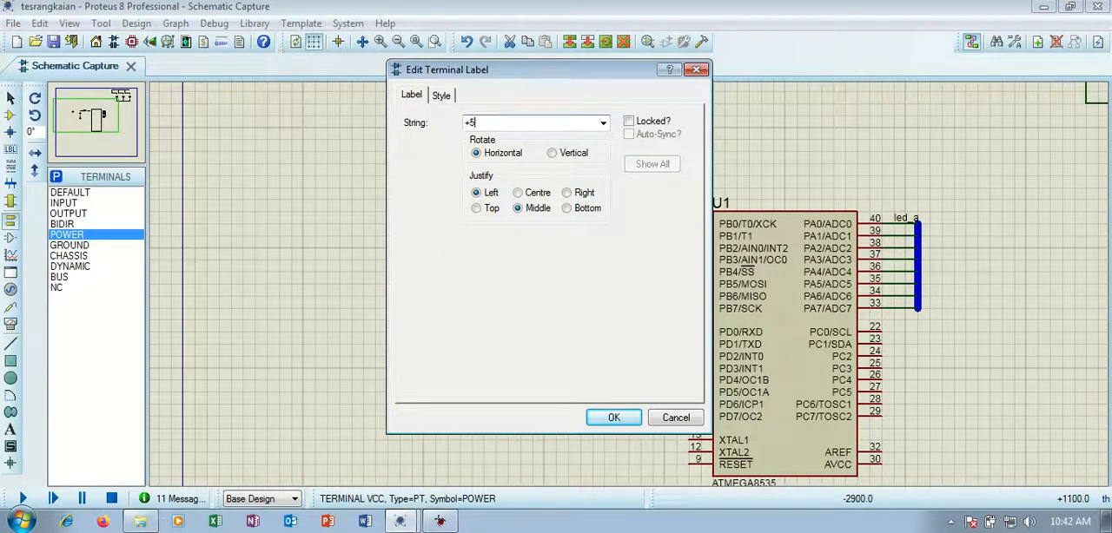
{"action": "left_click", "coordinate": [614, 417]}
{"action": "left_click", "coordinate": [469, 192]}
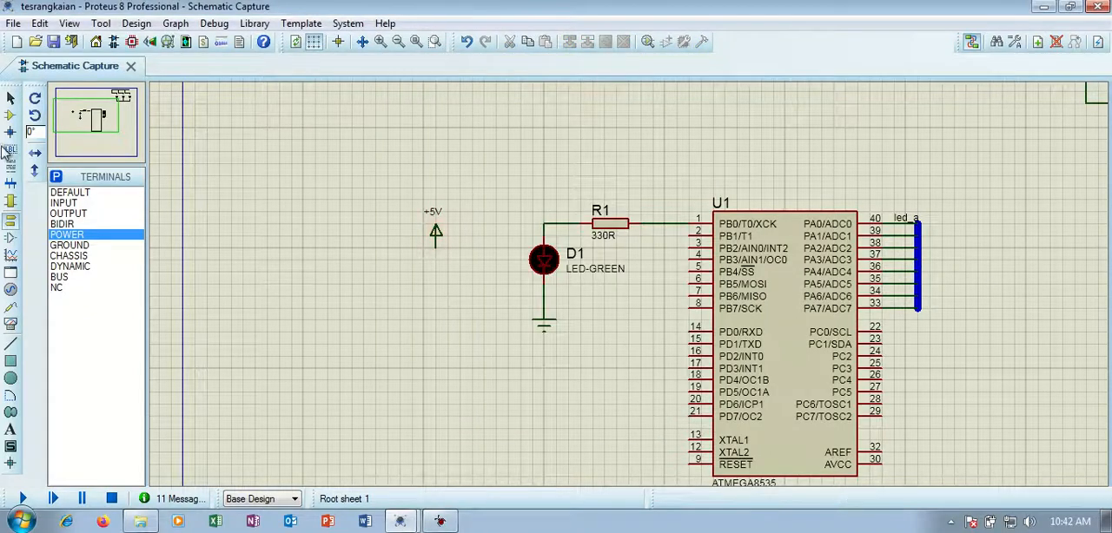
{"action": "left_click", "coordinate": [10, 99]}
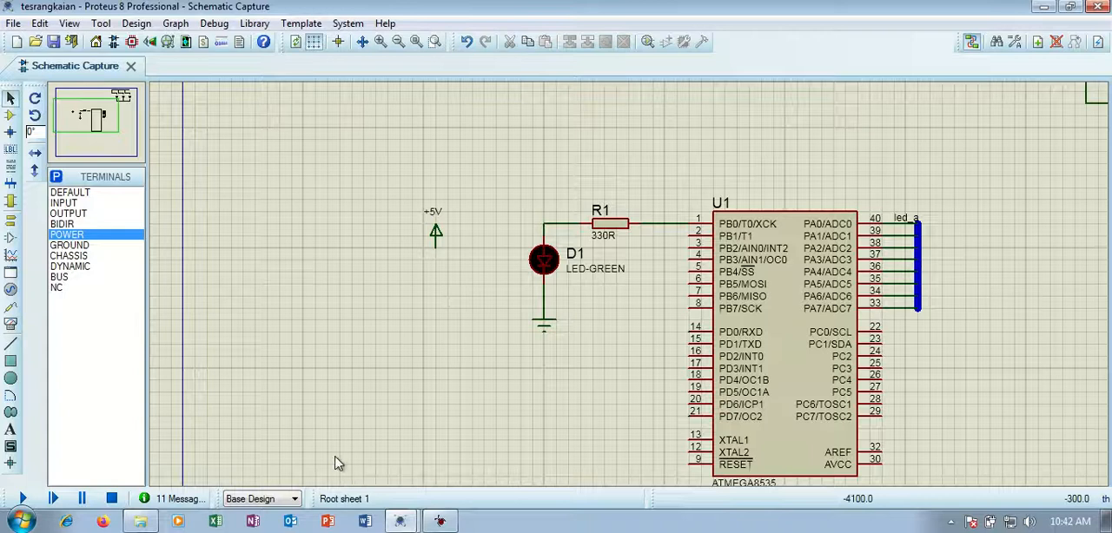
Switch to the SISMIN project in Proteus and load the reassembled tes.hex as the program file of microcontroller U1.
{"action": "left_click", "coordinate": [400, 521]}
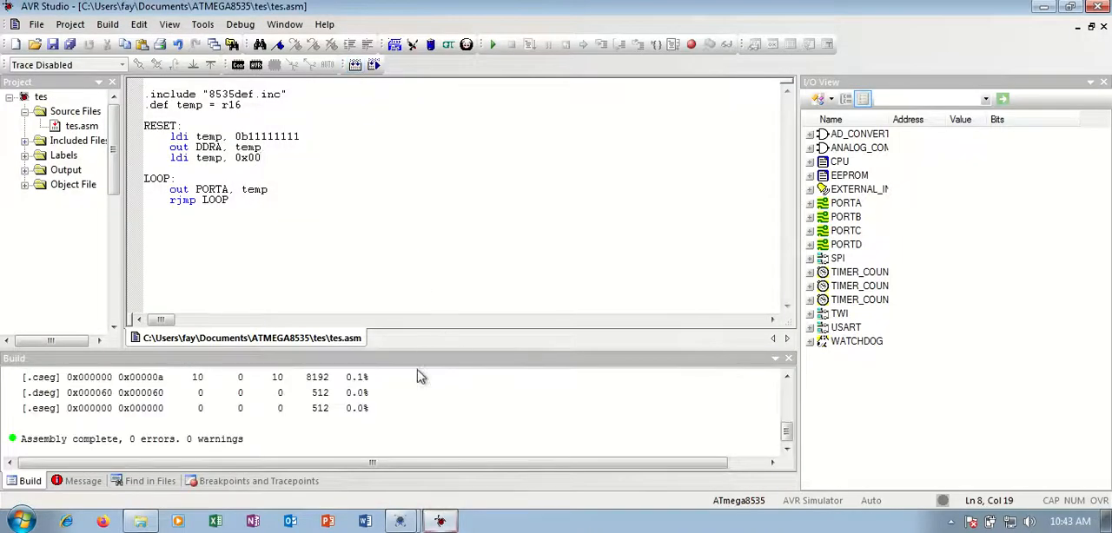
{"action": "left_click", "coordinate": [416, 524]}
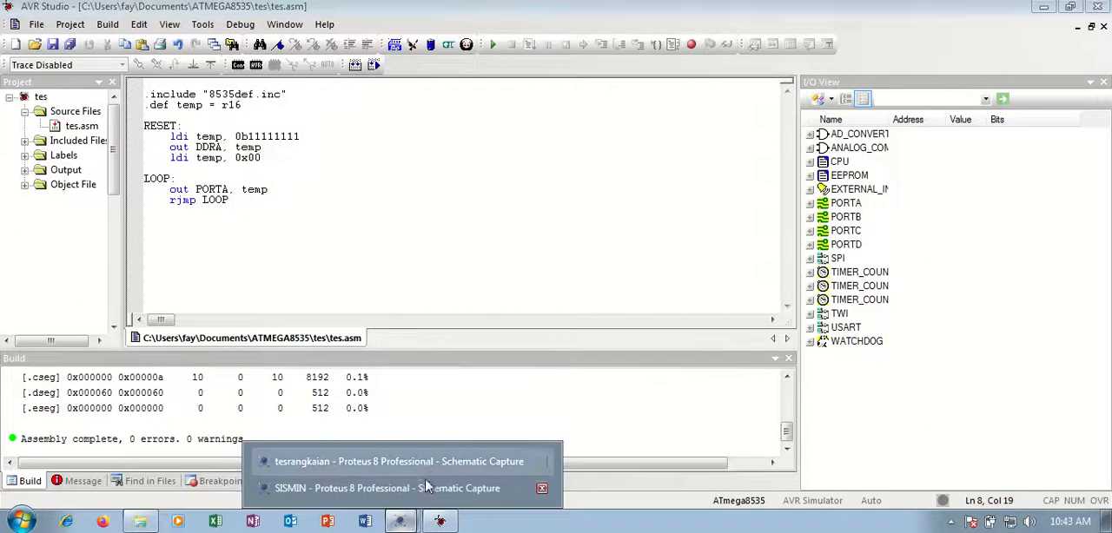
{"action": "left_click", "coordinate": [426, 488]}
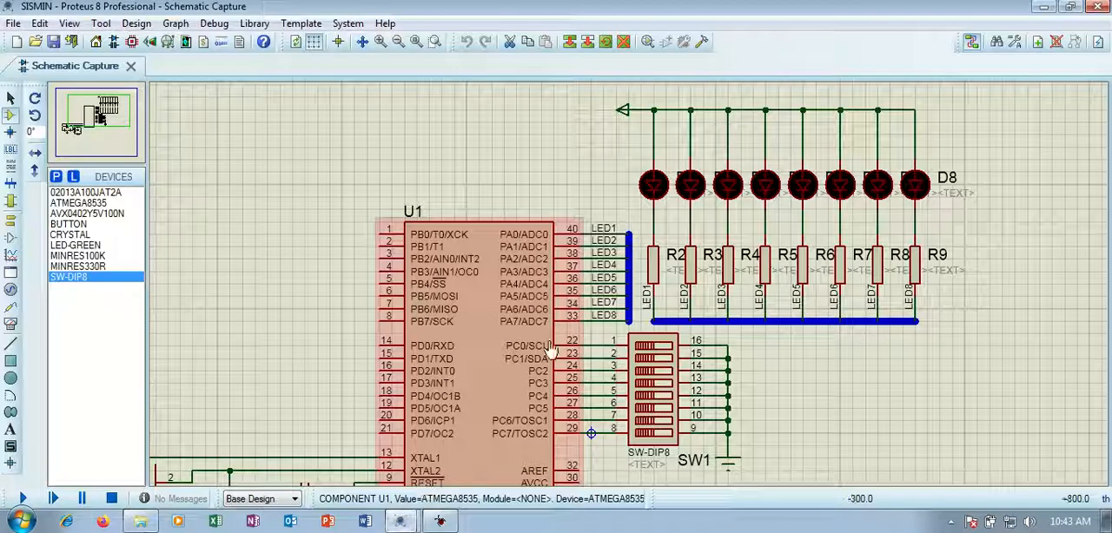
{"action": "double_click", "coordinate": [492, 320]}
{"action": "left_click", "coordinate": [614, 153]}
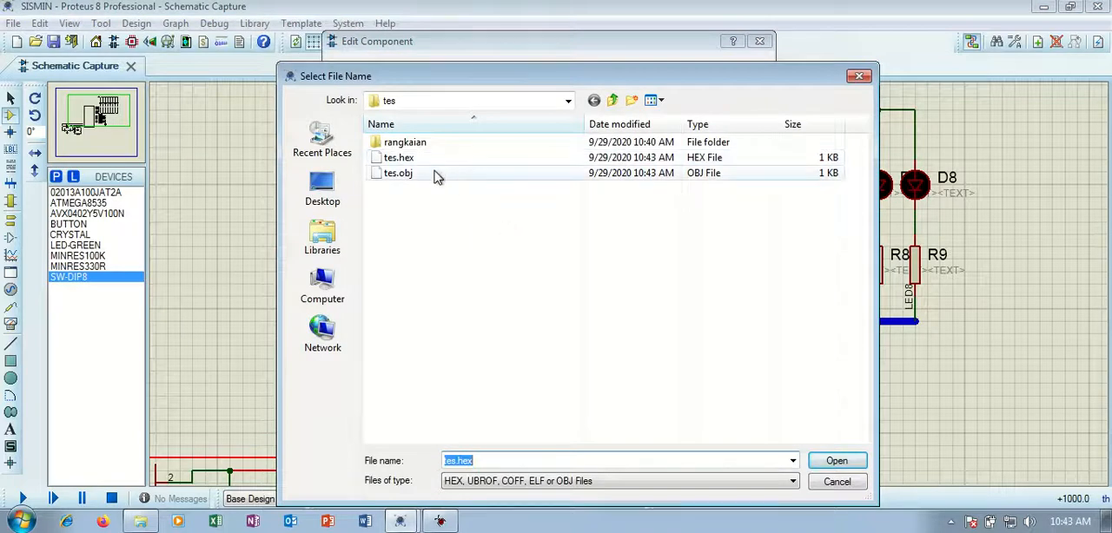
{"action": "left_click", "coordinate": [402, 158]}
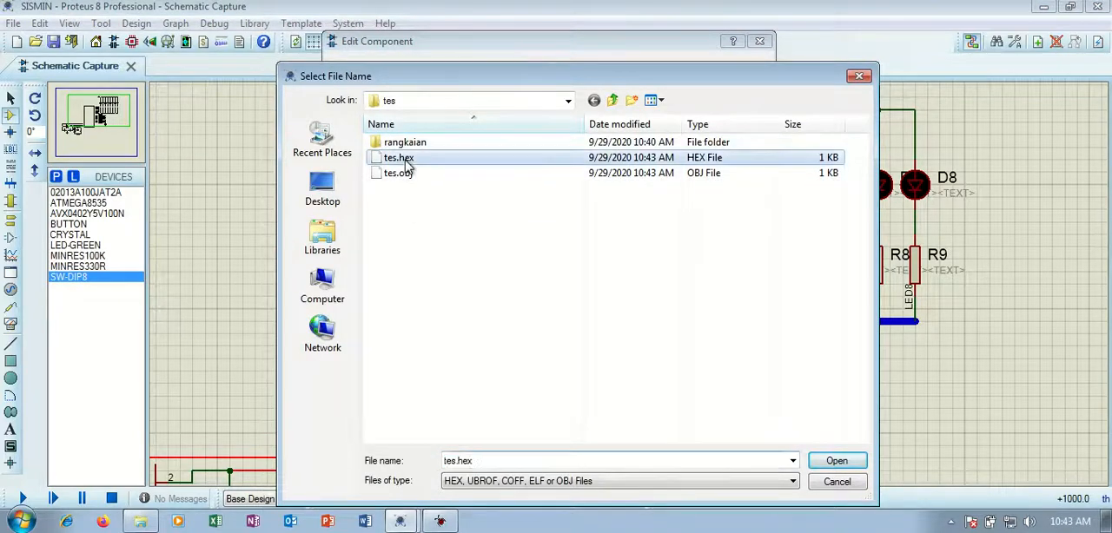
{"action": "left_click", "coordinate": [836, 461]}
{"action": "left_click", "coordinate": [734, 71]}
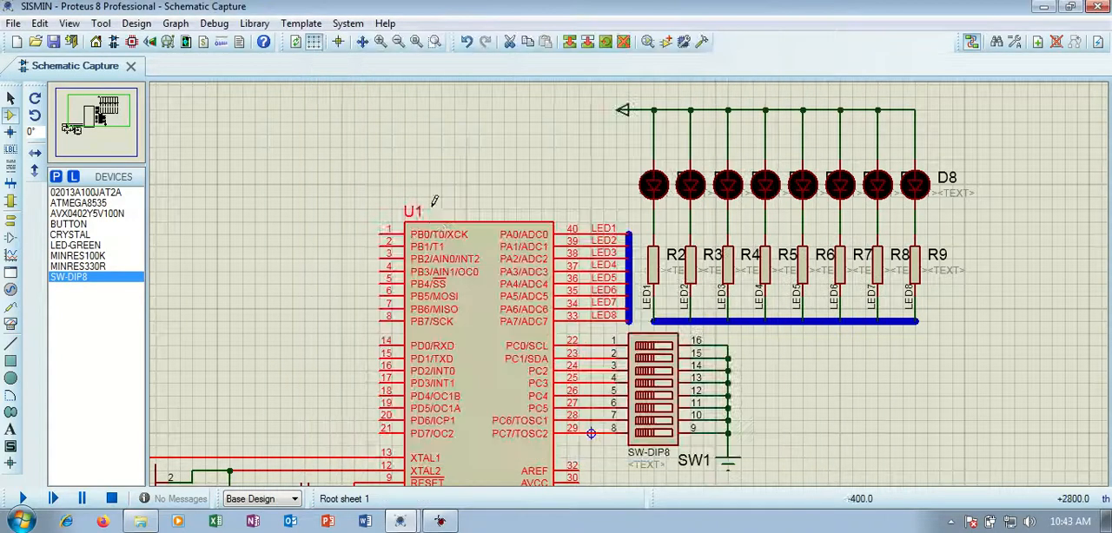
Return to selection mode, simulate the SISMIN circuit to check the port A LEDs, and stop the simulation.
{"action": "left_click", "coordinate": [10, 98]}
{"action": "left_click", "coordinate": [21, 499]}
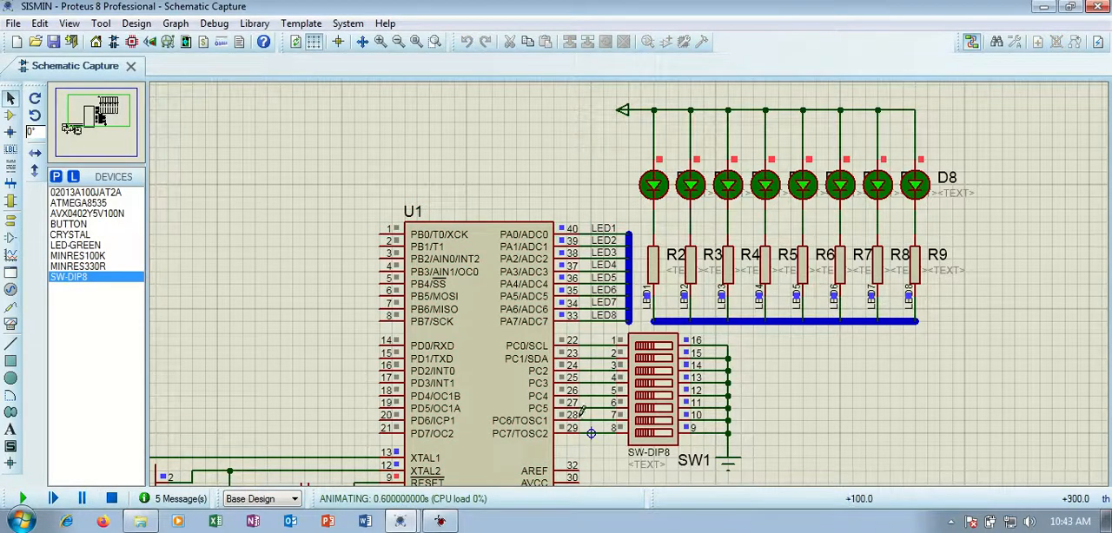
{"action": "left_click", "coordinate": [111, 499]}
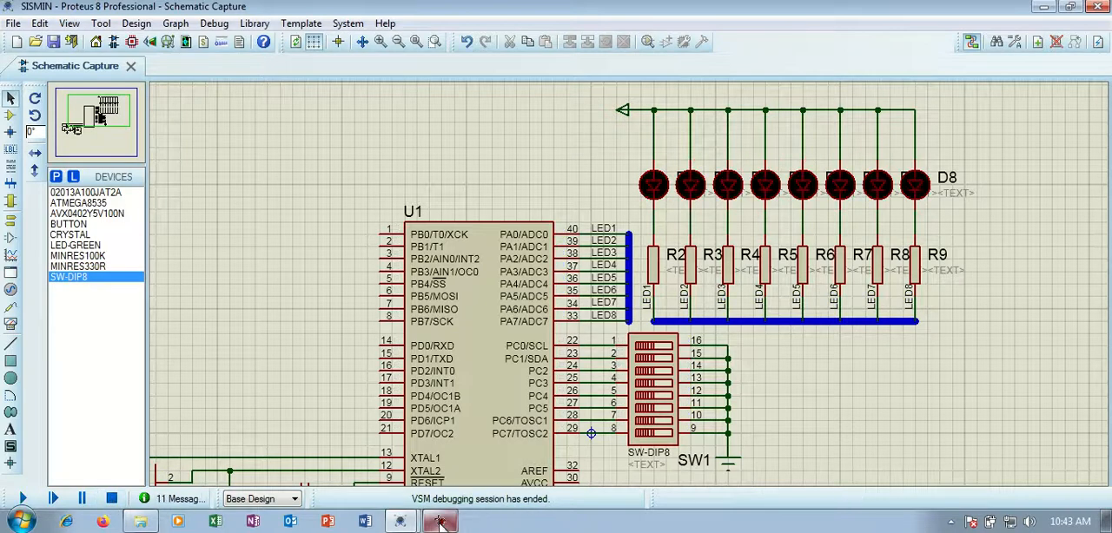
In AVR Studio, set the value output to PORTA to 0x0f, reassemble tes.asm and return to the SISMIN project.
{"action": "left_click", "coordinate": [440, 521]}
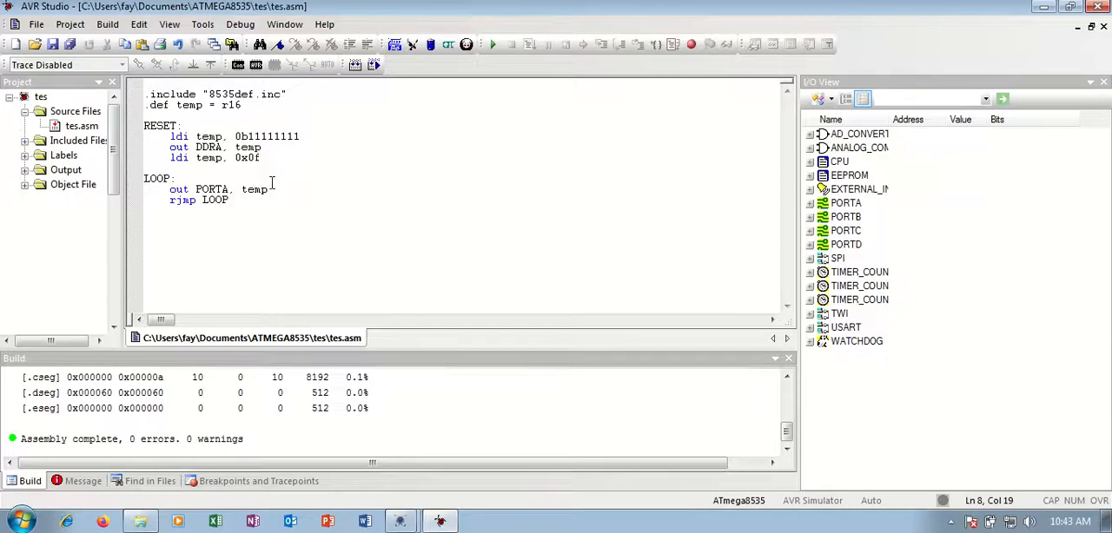
{"action": "left_click", "coordinate": [356, 66]}
{"action": "left_click", "coordinate": [1047, 13]}
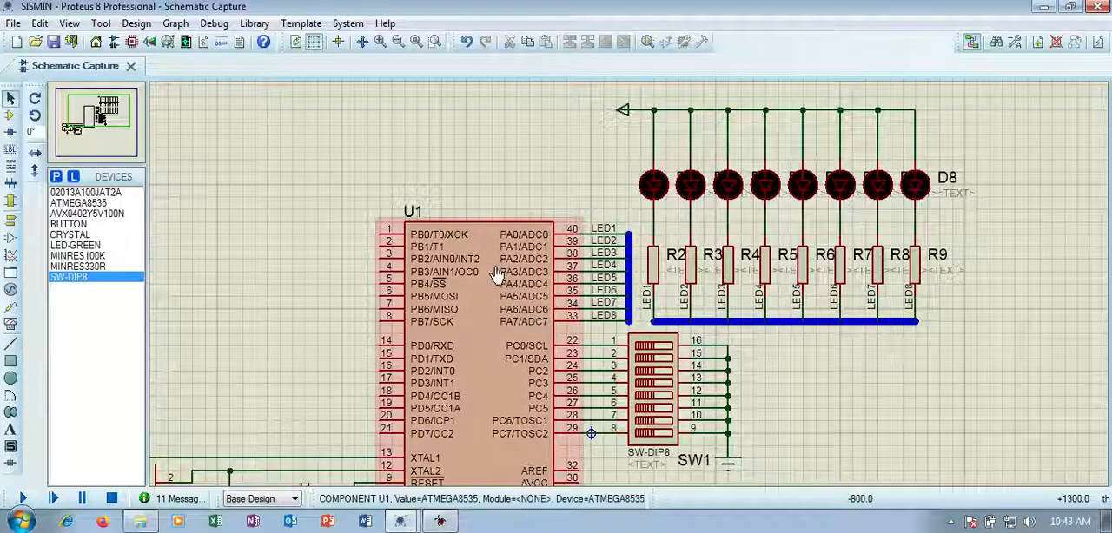
Reload tes.hex as the program file of U1, run the simulation to check the LEDs and stop it.
{"action": "double_click", "coordinate": [491, 271]}
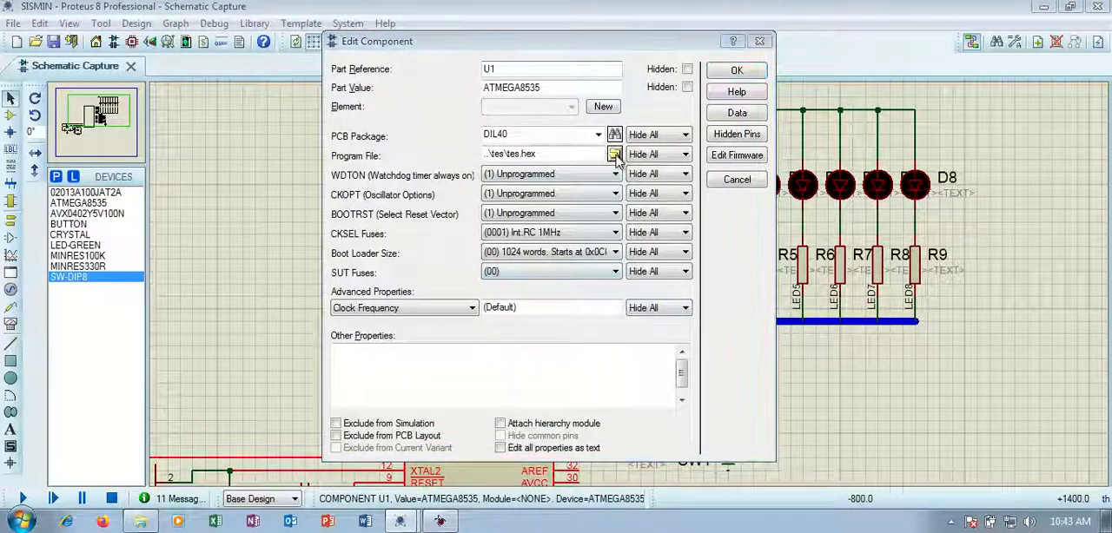
{"action": "left_click", "coordinate": [615, 154]}
{"action": "double_click", "coordinate": [416, 164]}
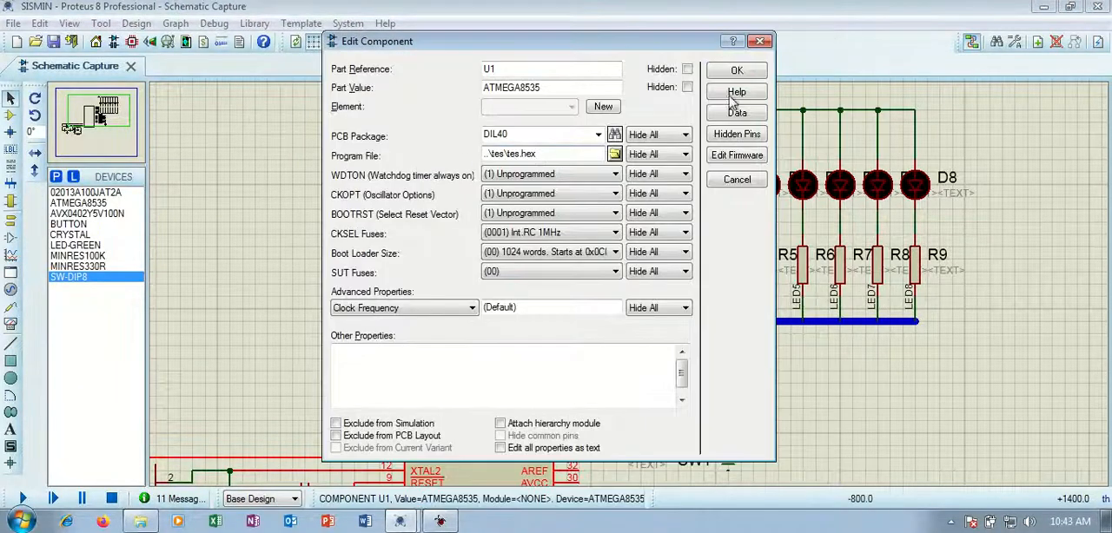
{"action": "left_click", "coordinate": [736, 70]}
{"action": "left_click", "coordinate": [24, 499]}
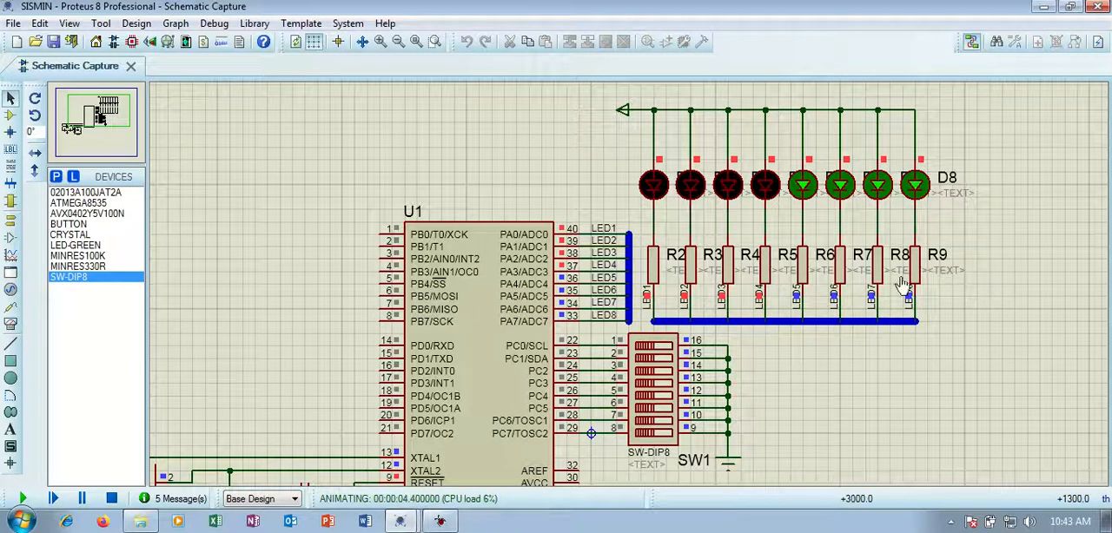
{"action": "left_click", "coordinate": [111, 499]}
{"action": "scroll", "coordinate": [530, 323], "scroll_direction": "down", "scroll_amount": 2}
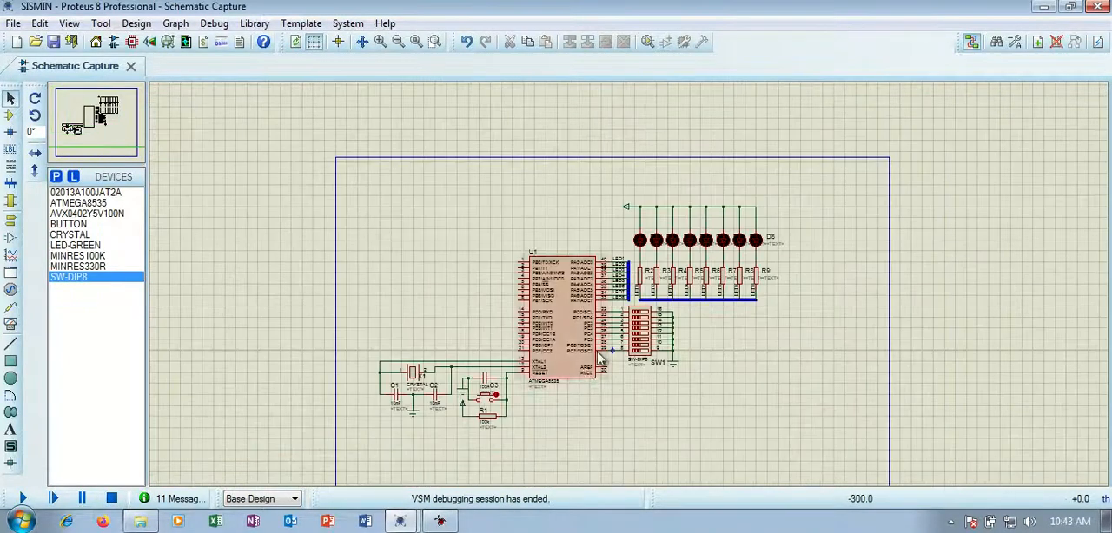
{"action": "scroll", "coordinate": [534, 401], "scroll_direction": "up", "scroll_amount": 1}
{"action": "scroll", "coordinate": [664, 187], "scroll_direction": "down", "scroll_amount": 2}
{"action": "scroll", "coordinate": [608, 272], "scroll_direction": "up", "scroll_amount": 2}
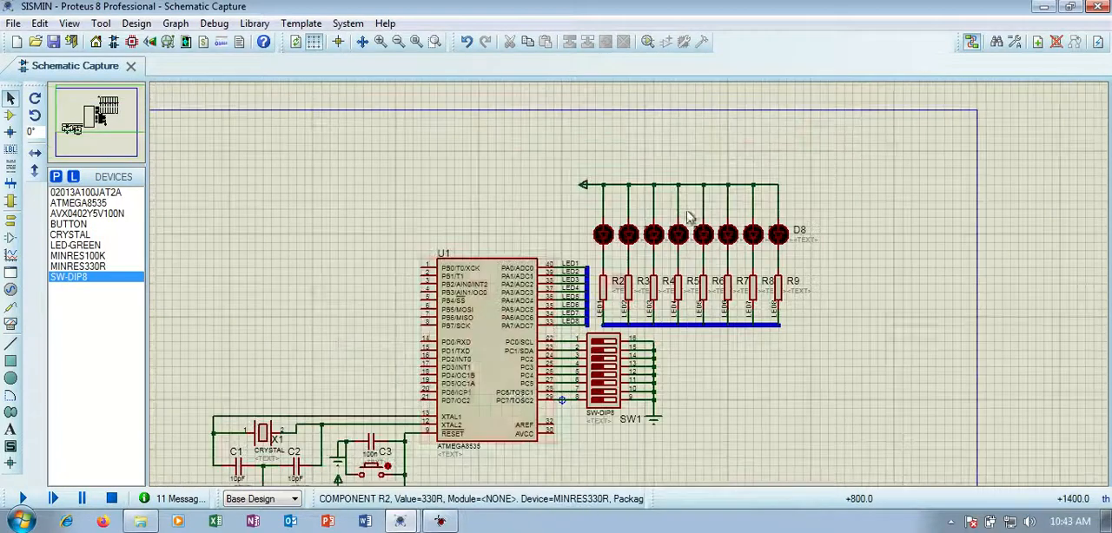
{"action": "scroll", "coordinate": [546, 364], "scroll_direction": "down", "scroll_amount": 1}
{"action": "scroll", "coordinate": [544, 365], "scroll_direction": "up", "scroll_amount": 1}
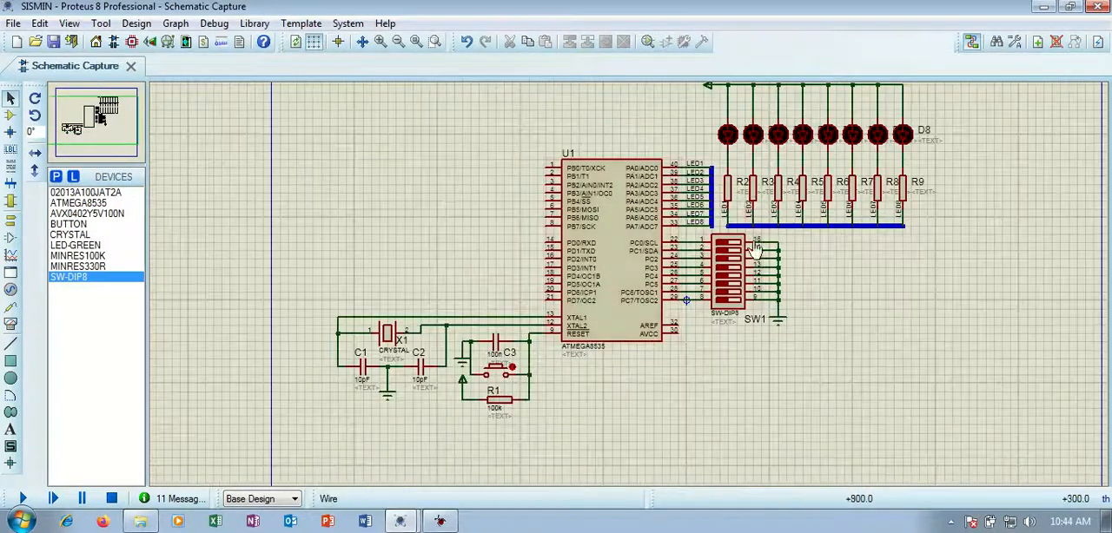